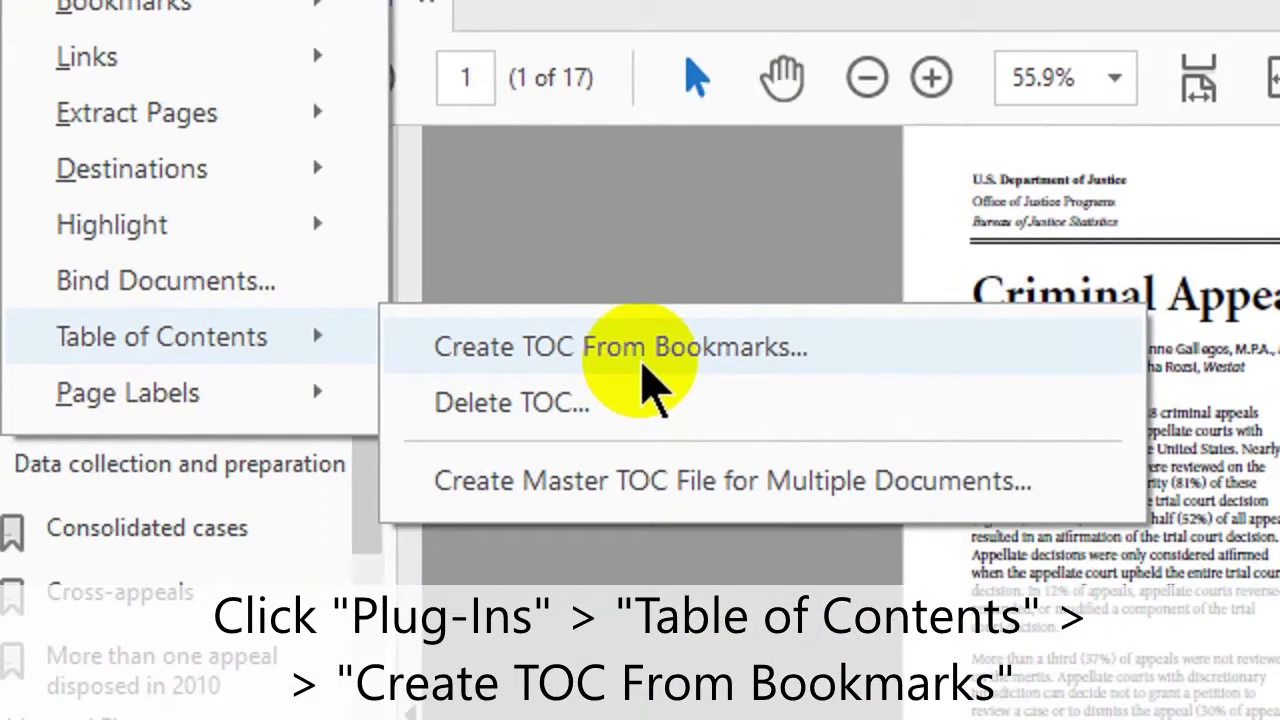
Create a table of contents from the bookmarks and insert it as page 1 of CriminalAppeals.pdf
click(645, 372)
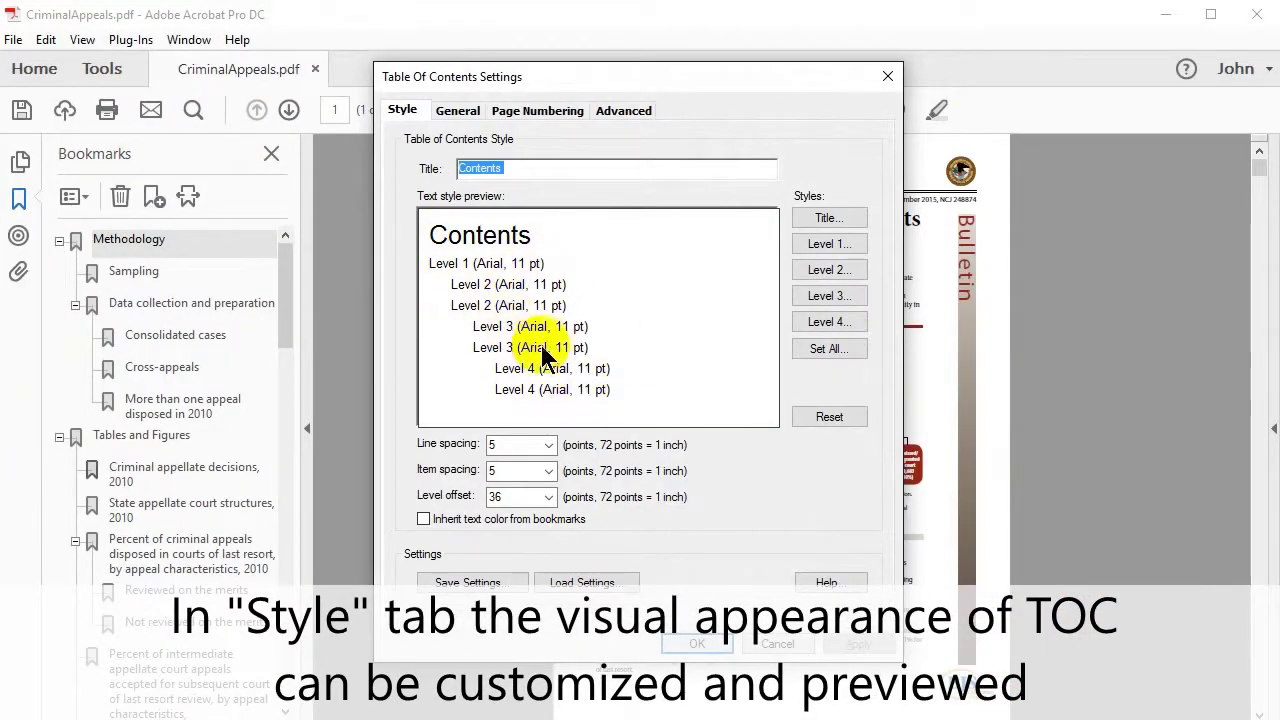
click(464, 119)
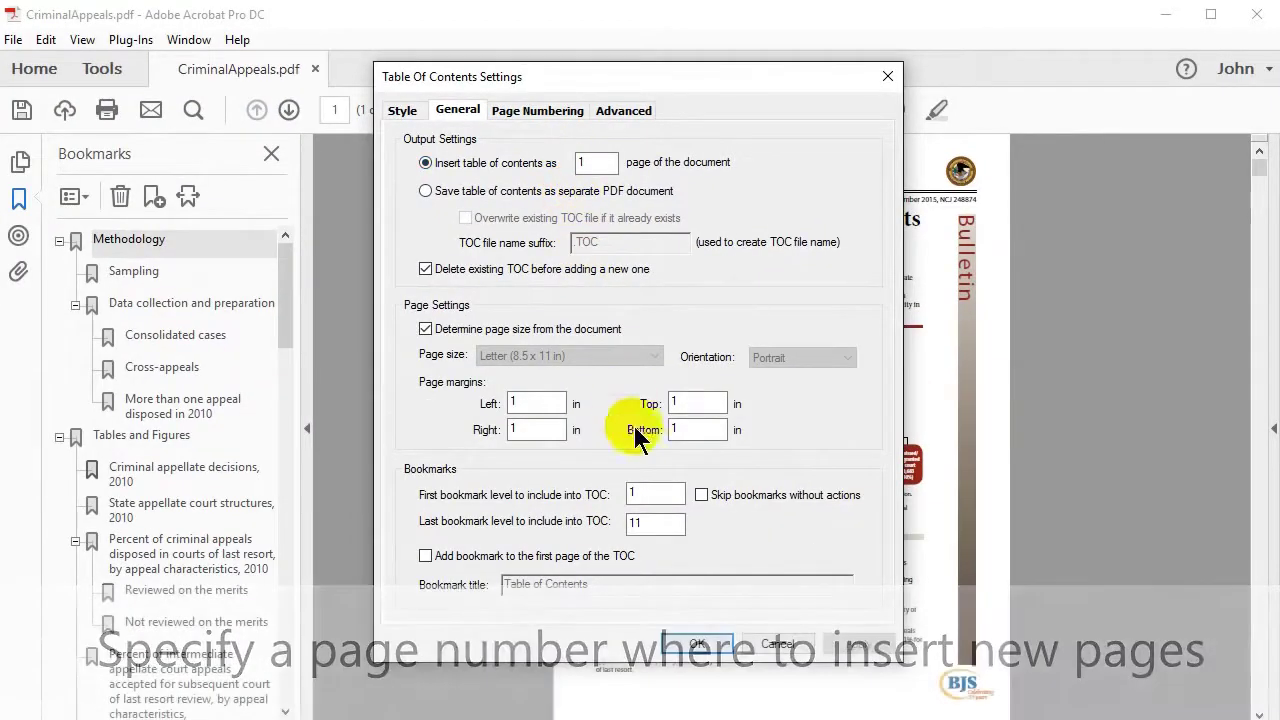
click(697, 643)
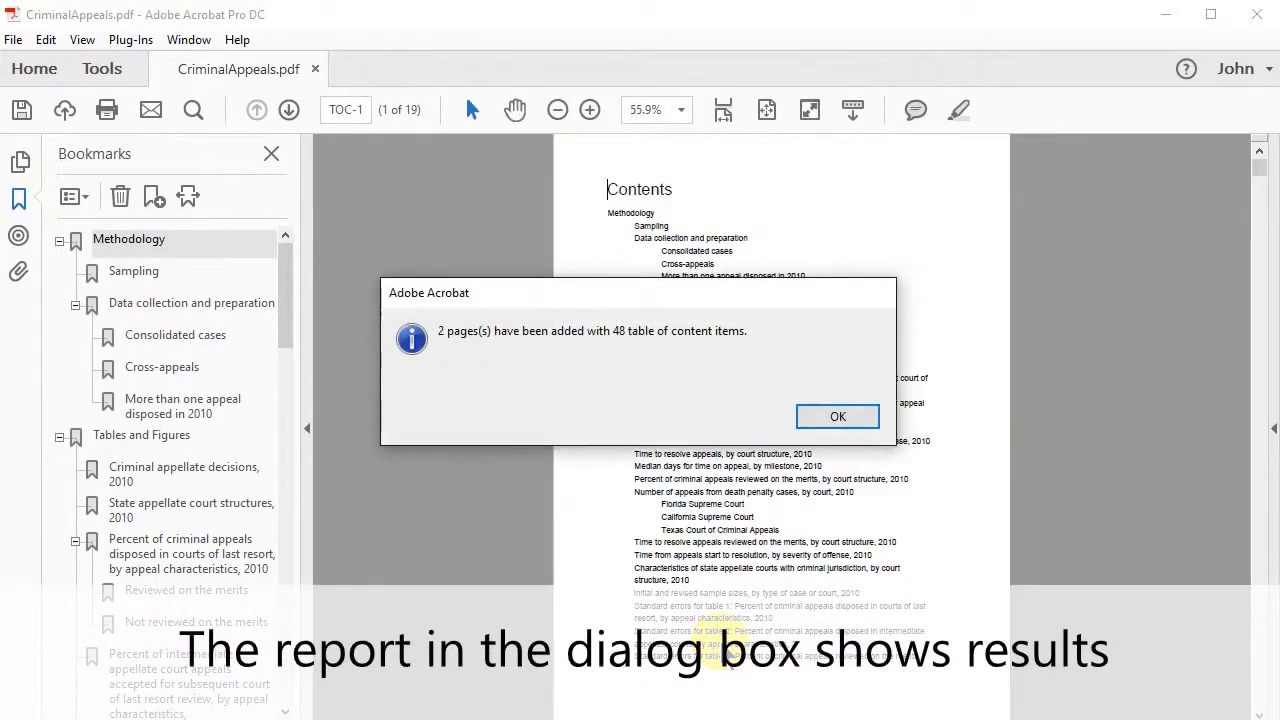
click(835, 420)
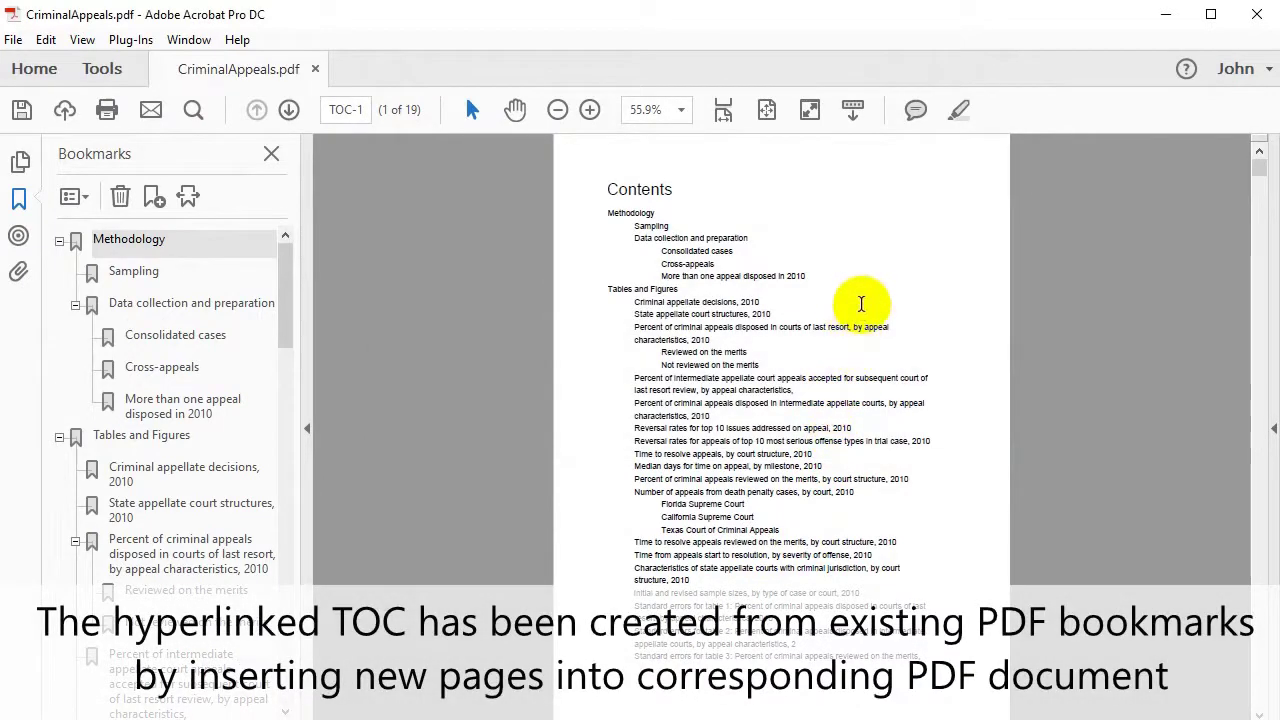
Review the inserted contents pages and follow the entry for standard errors for figure 3 to check its link
scroll(857, 310, down, 3)
scroll(857, 335, down, 8)
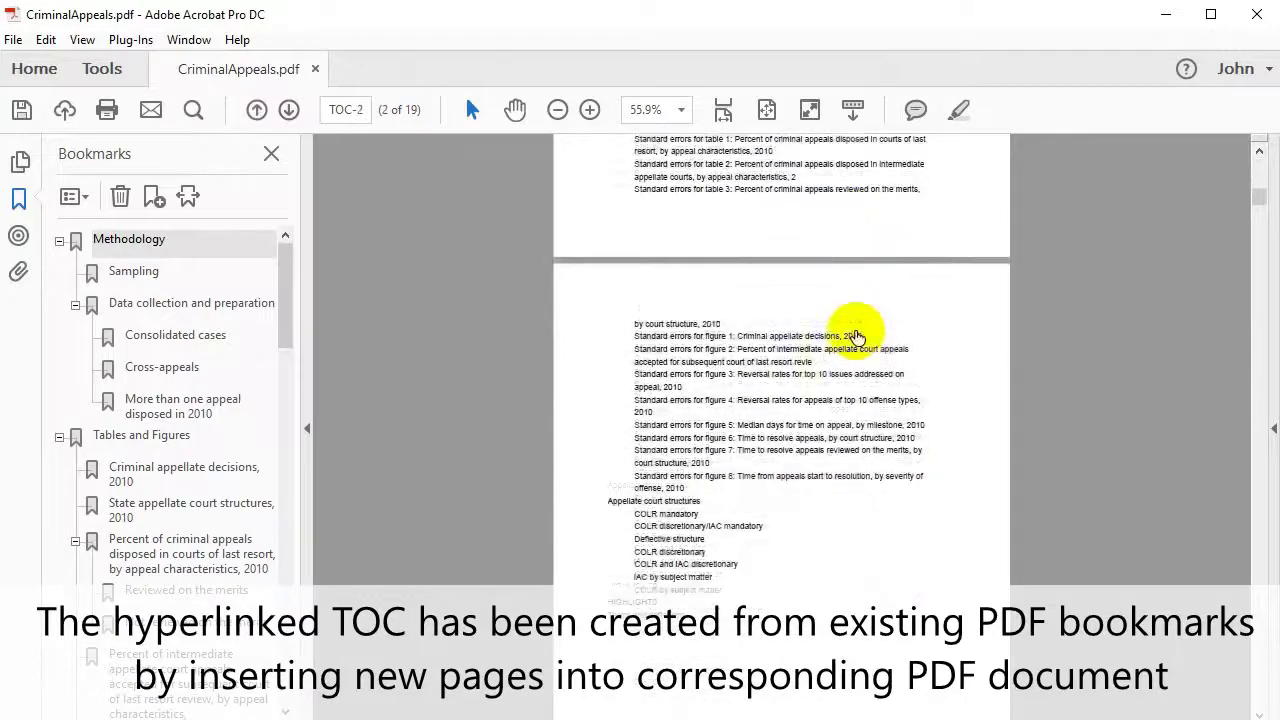
click(745, 382)
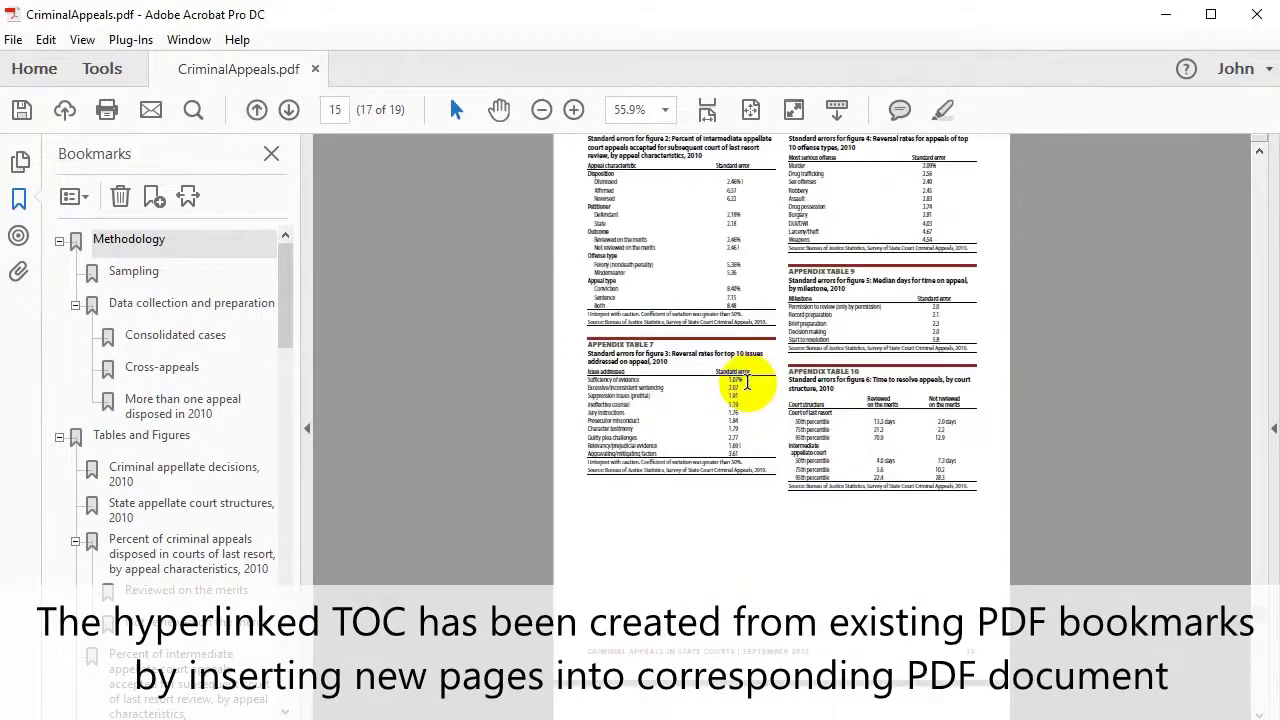
scroll(766, 407, up, 20)
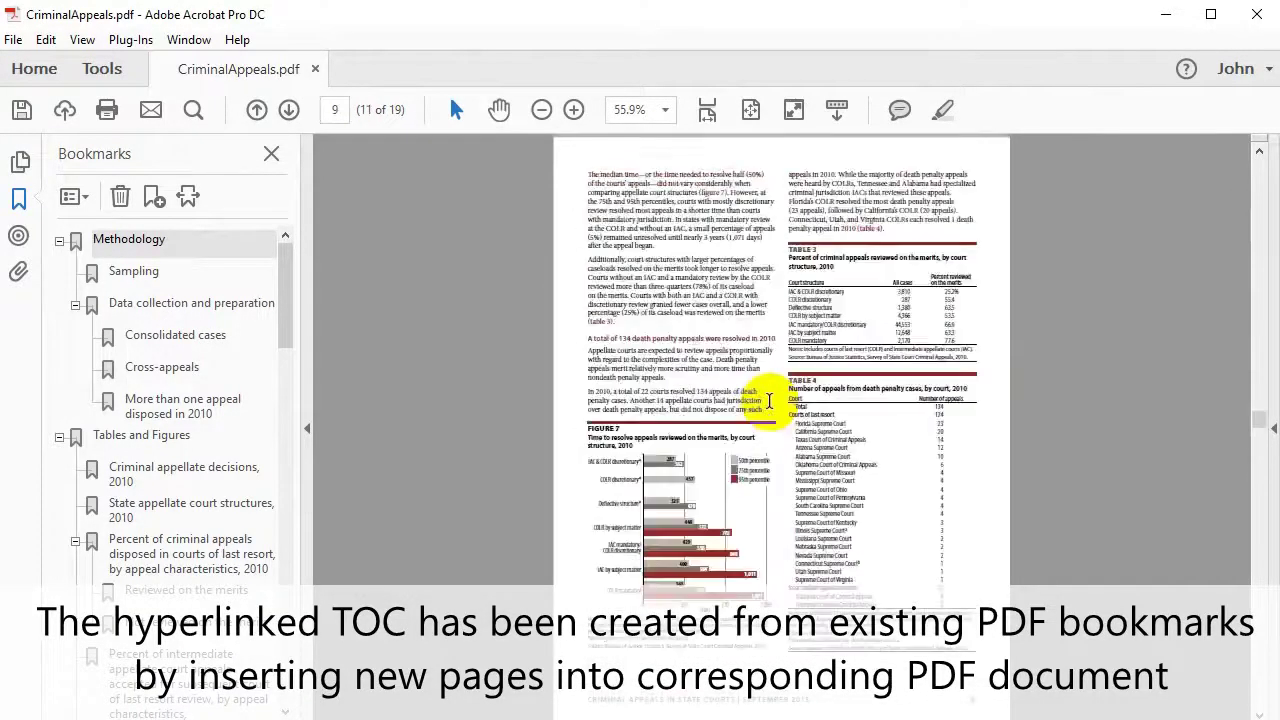
scroll(773, 396, up, 20)
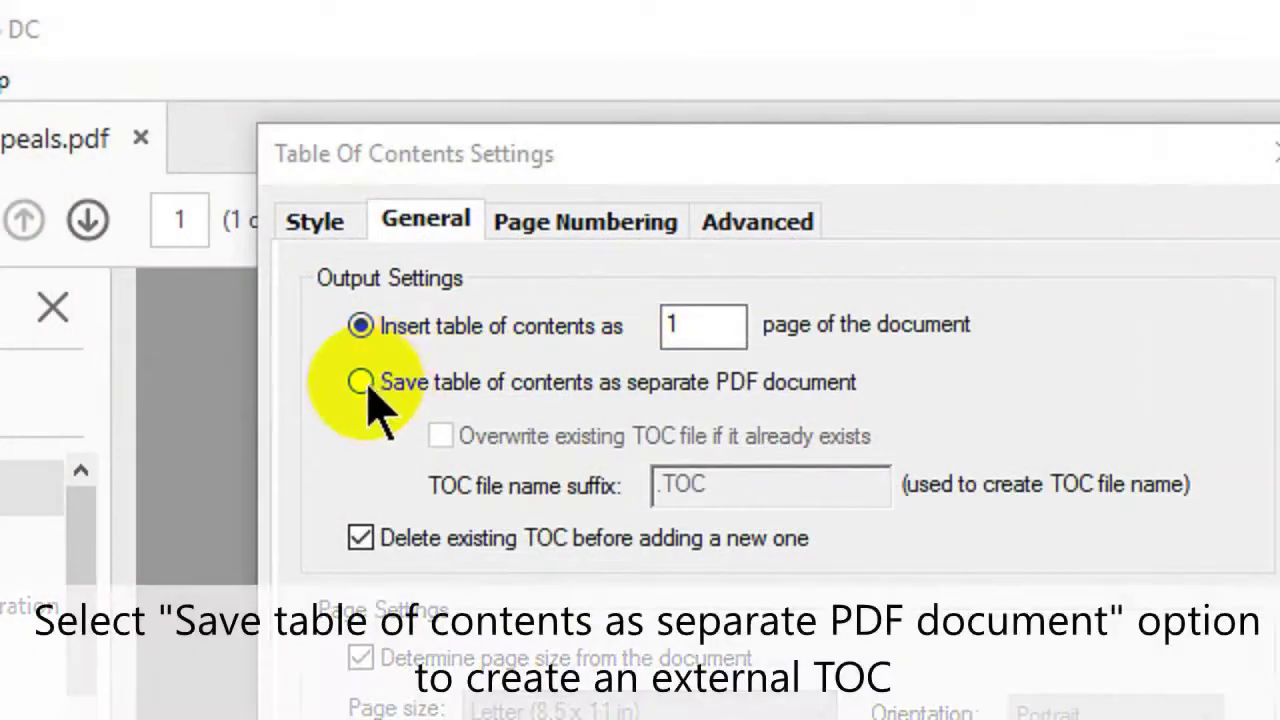
Generate the table of contents as a separate PDF document with the .TOC file name suffix and open the output document
click(362, 383)
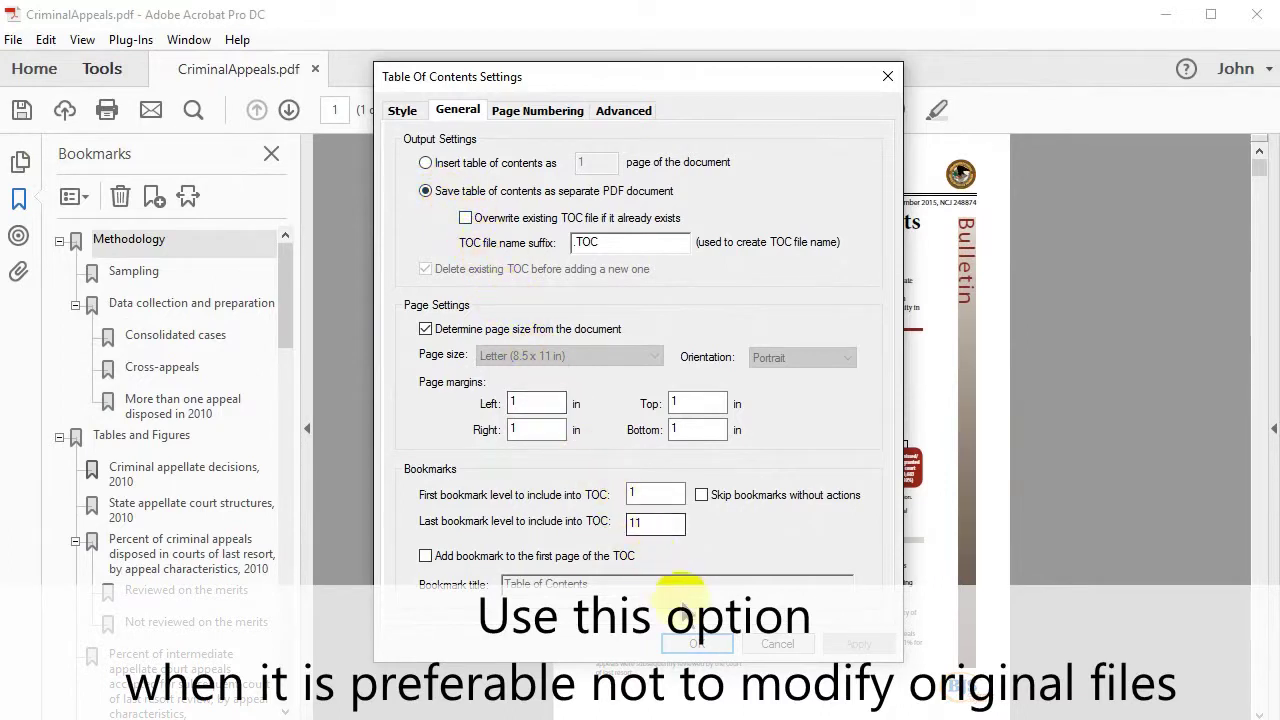
click(714, 643)
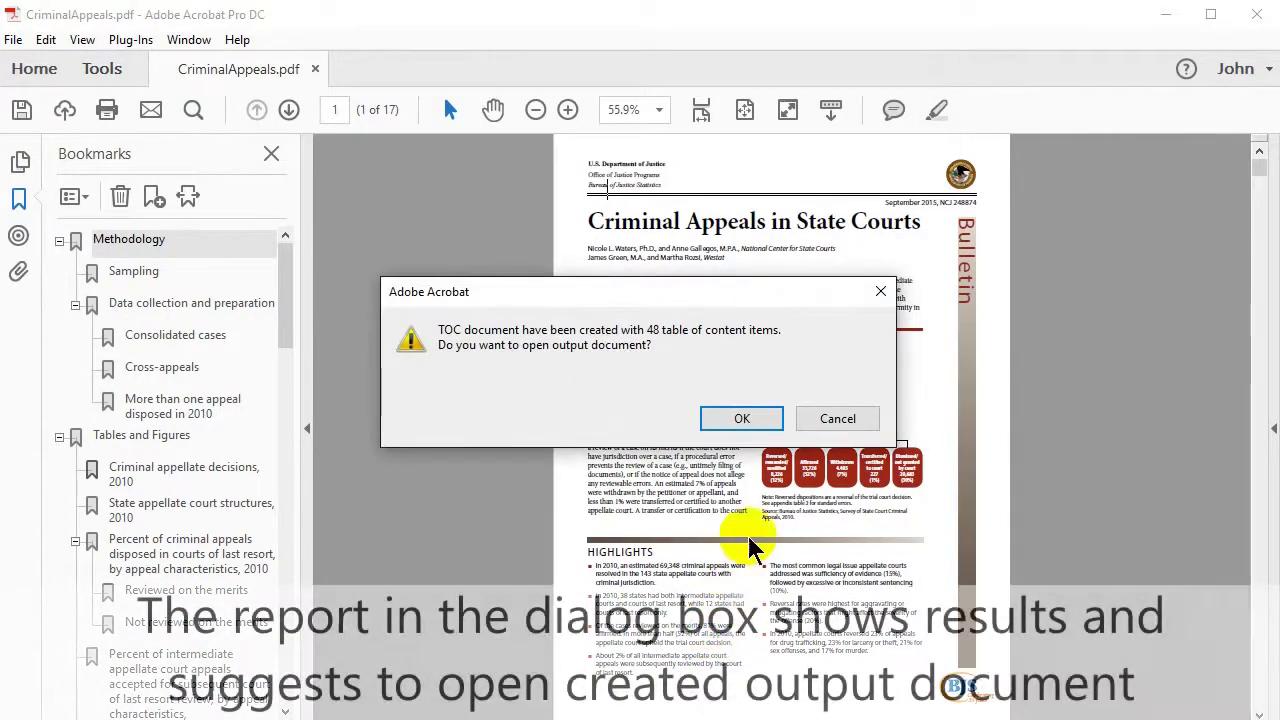
click(773, 417)
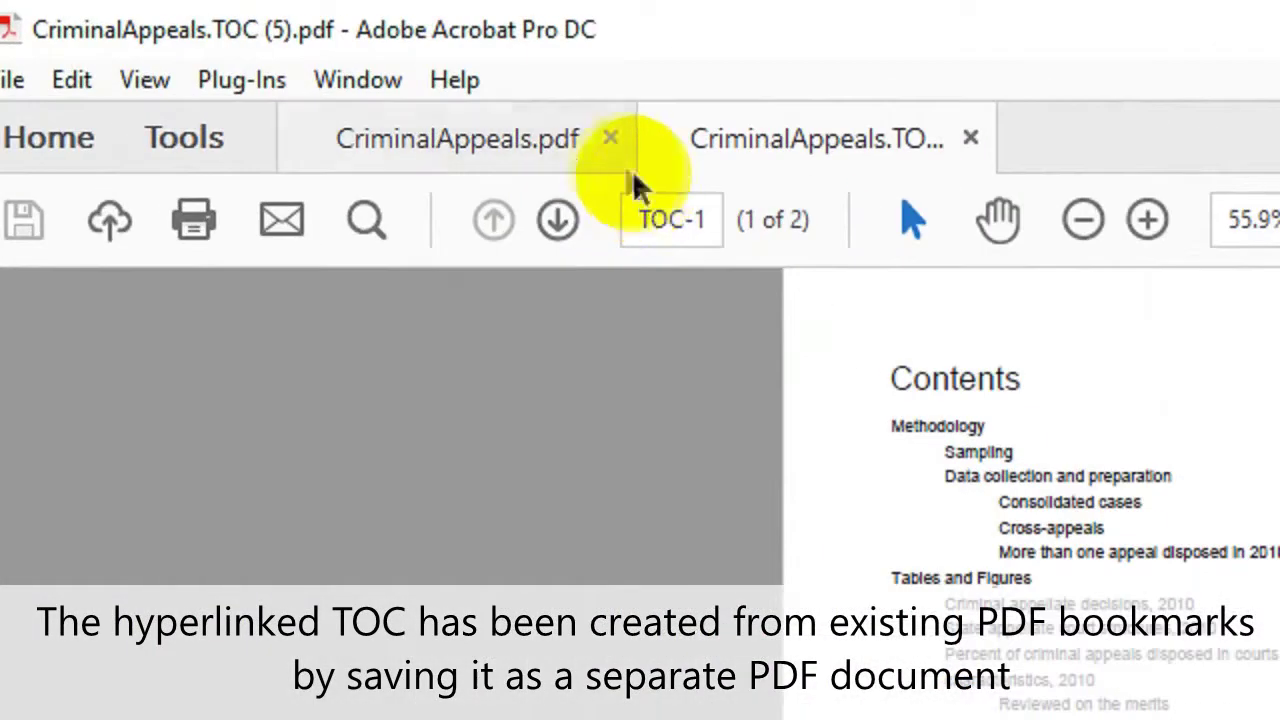
Compare CriminalAppeals.pdf with the separate TOC file and test its entries for appeals by merits review and criminal appellate decisions
click(558, 140)
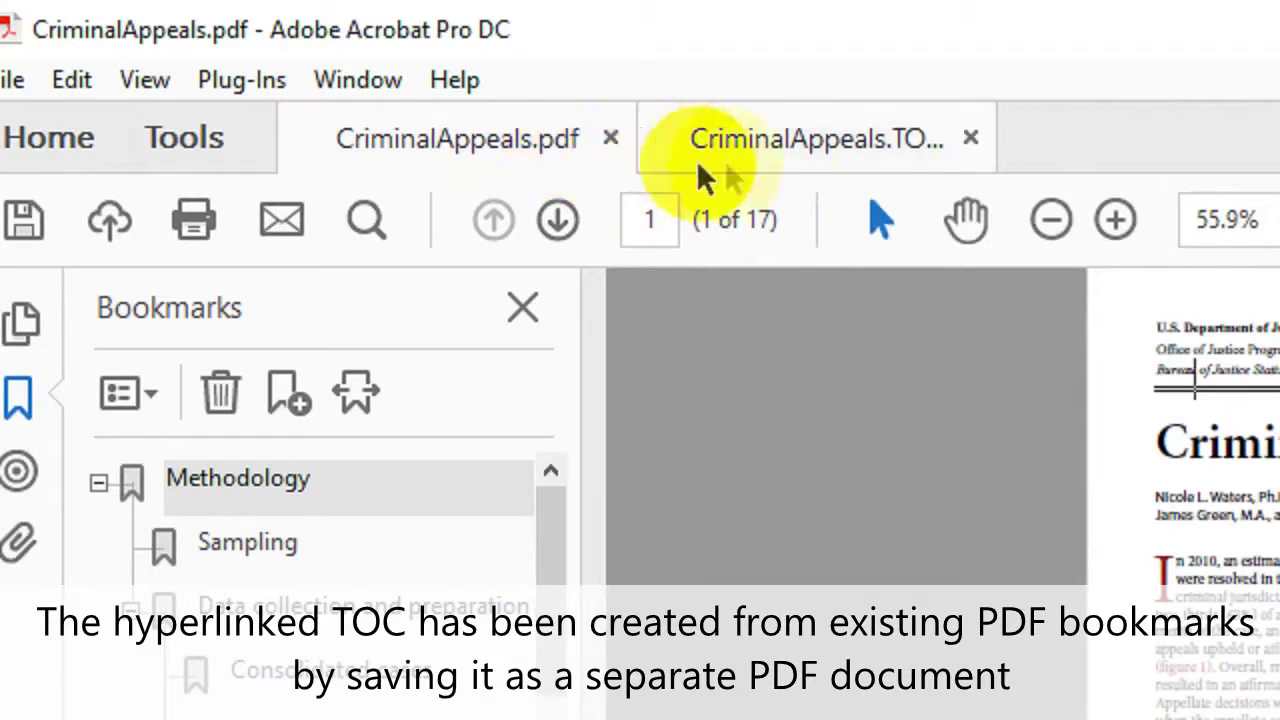
click(780, 147)
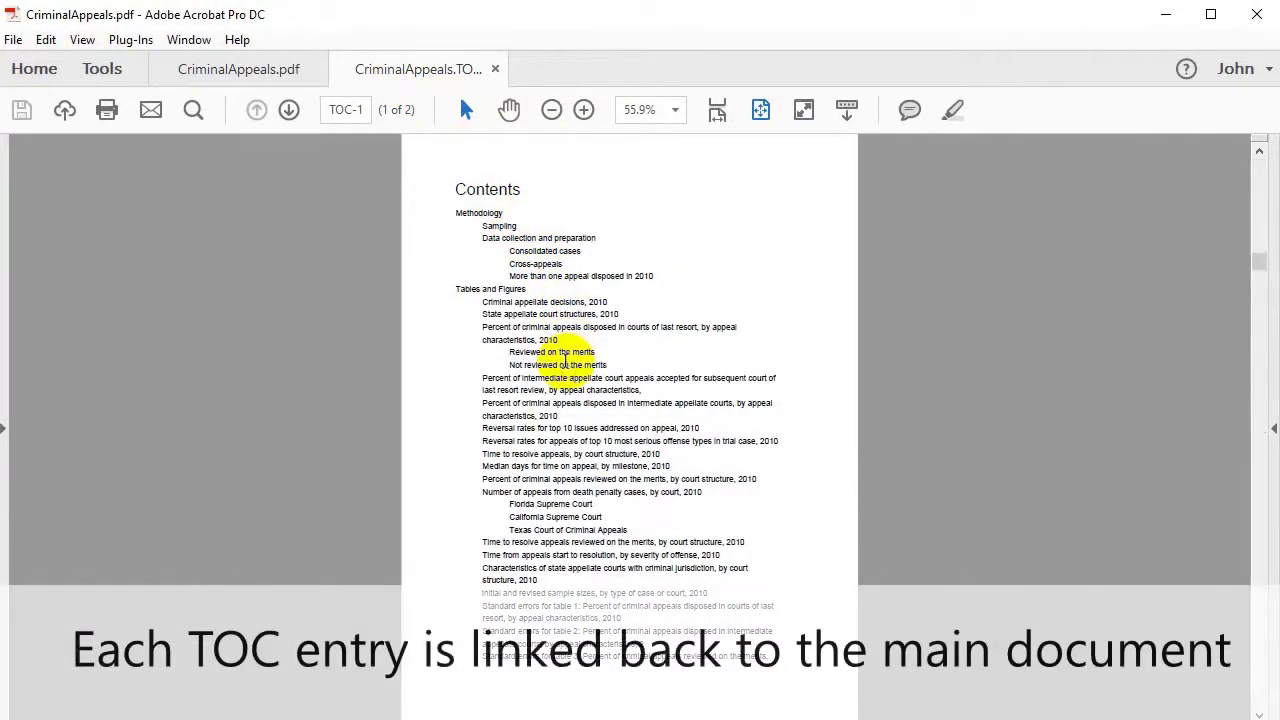
click(565, 361)
click(457, 69)
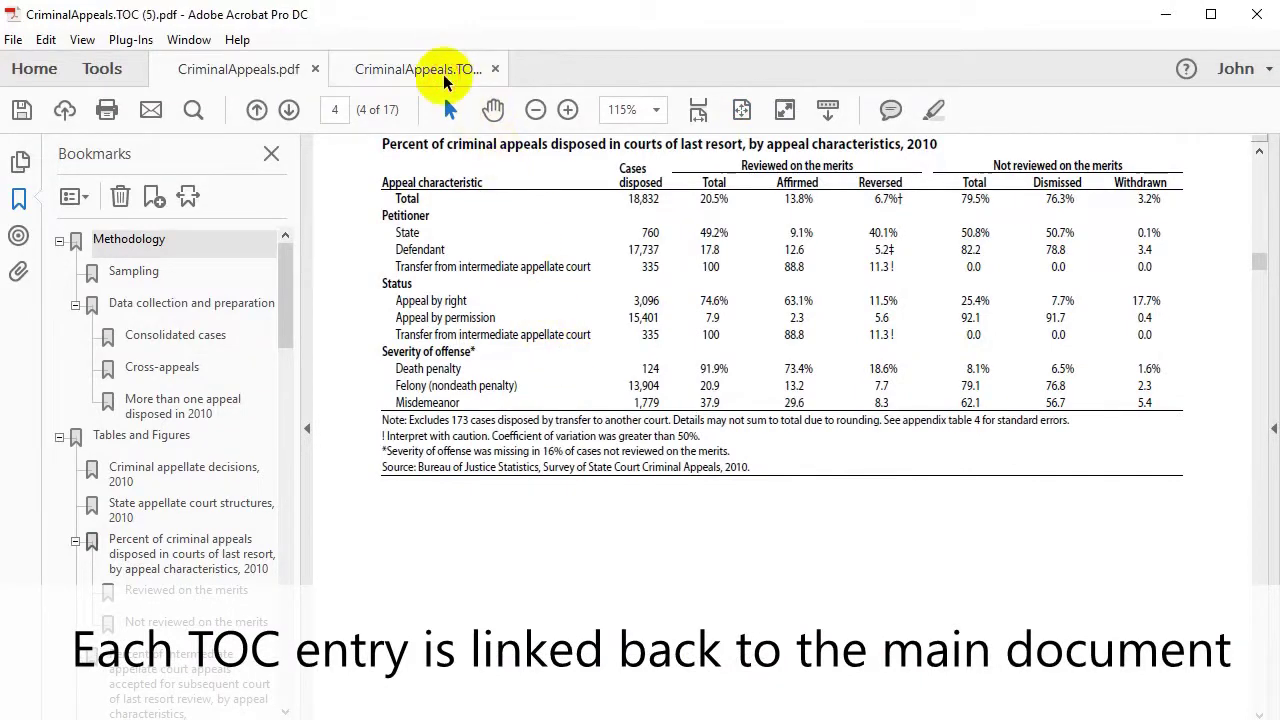
click(538, 303)
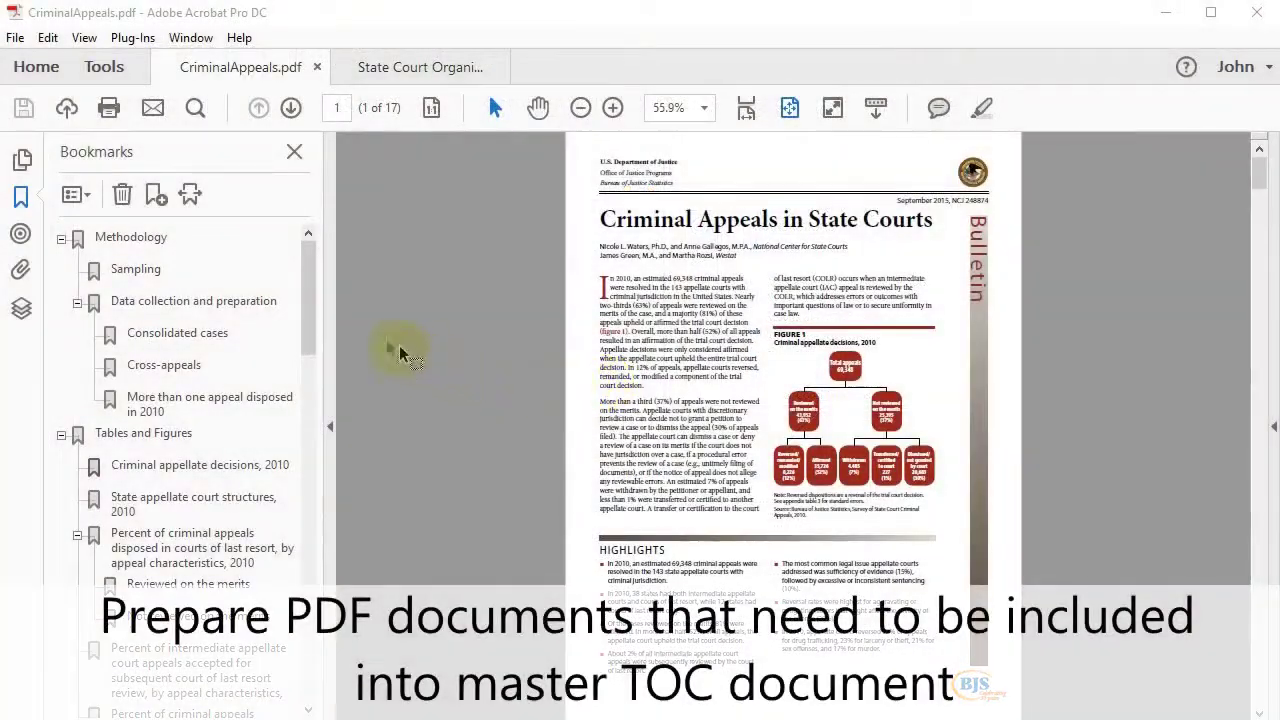
Check the bookmarks in CriminalAppeals.pdf and State Court Organization.pdf
mouse_move(309, 286)
mouse_down()
mouse_move(304, 318)
mouse_move(303, 274)
mouse_up()
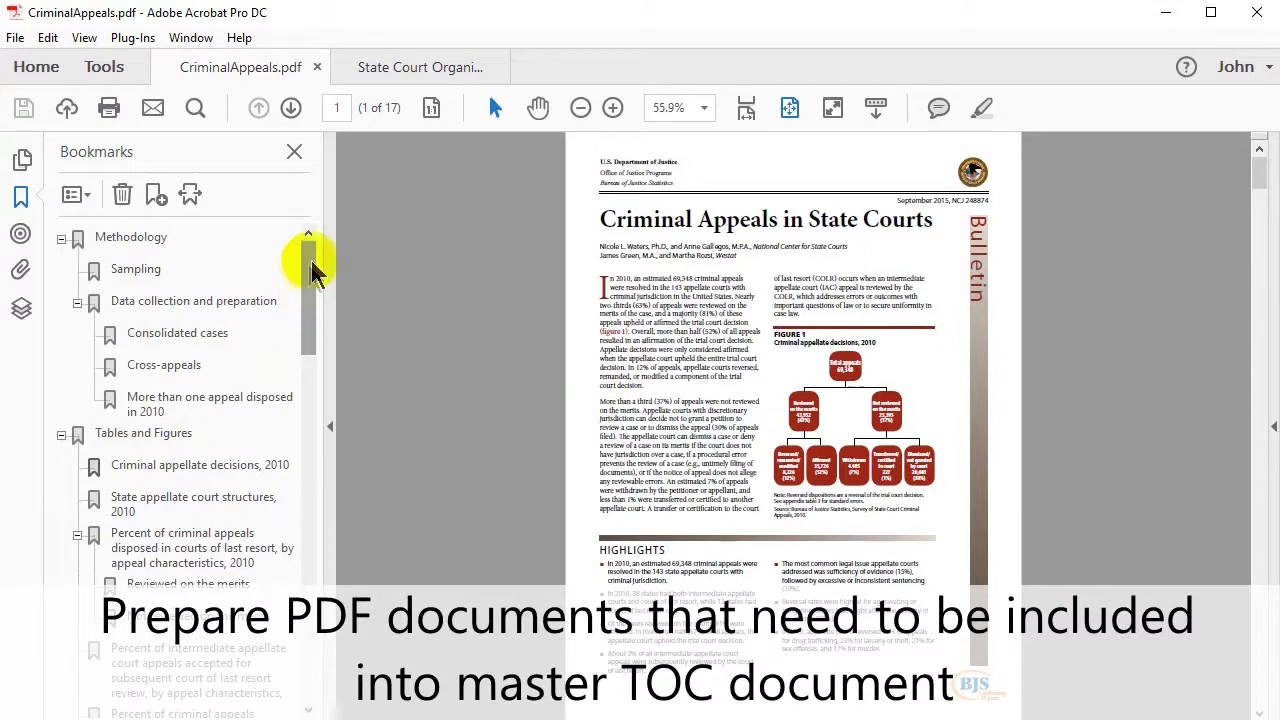
click(451, 68)
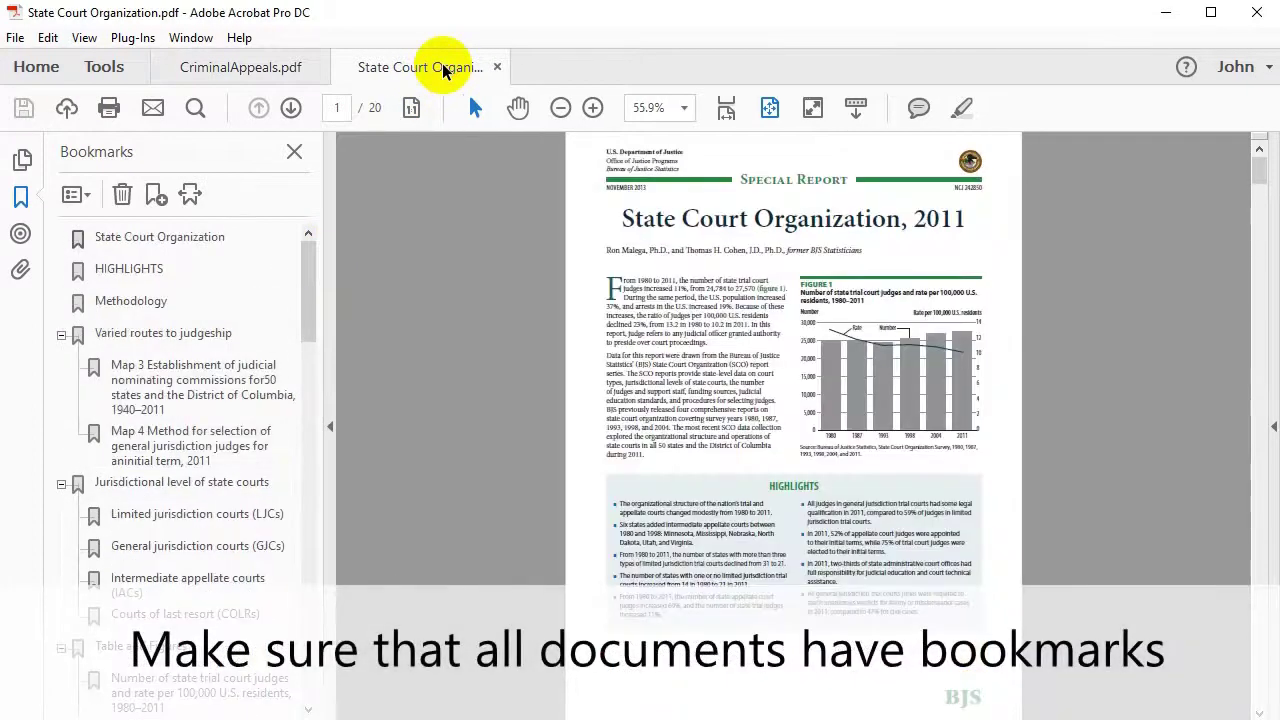
mouse_move(309, 266)
mouse_down()
mouse_move(305, 335)
mouse_move(309, 269)
mouse_up()
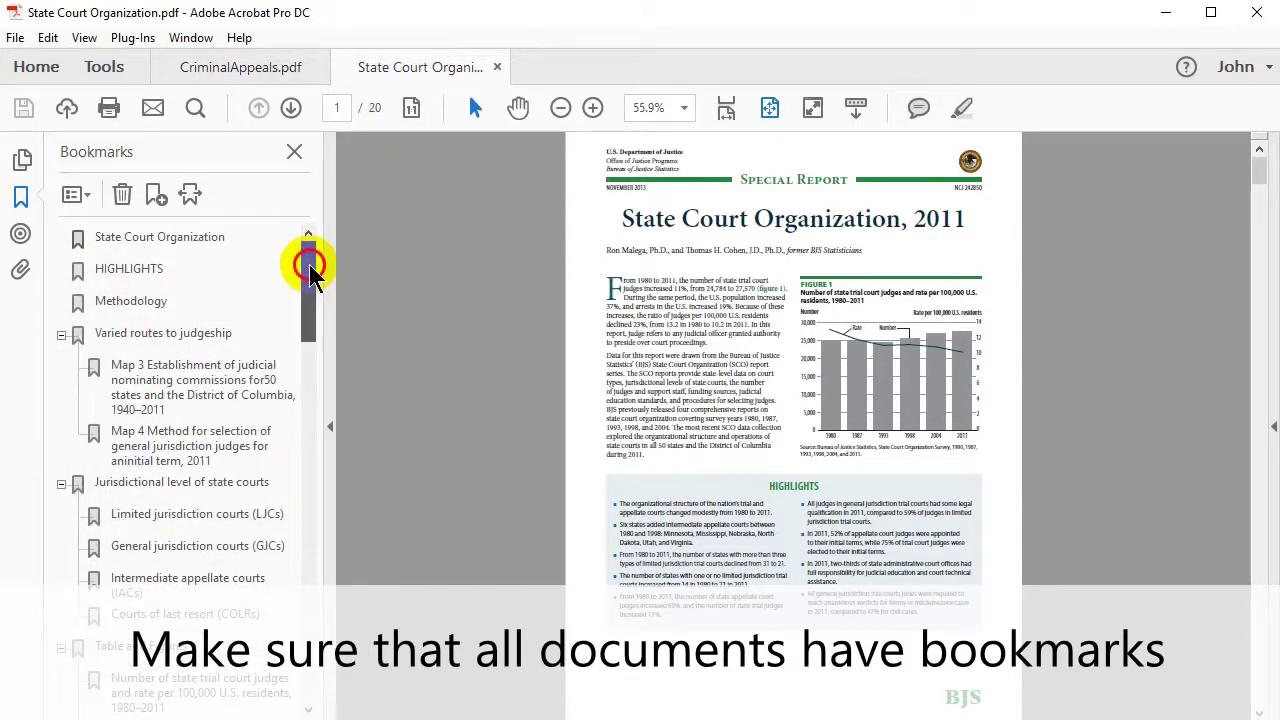
Start a master TOC file for multiple documents and add CriminalAppeals.pdf and State Court Organization.pdf as input files
click(140, 38)
mouse_move(185, 240)
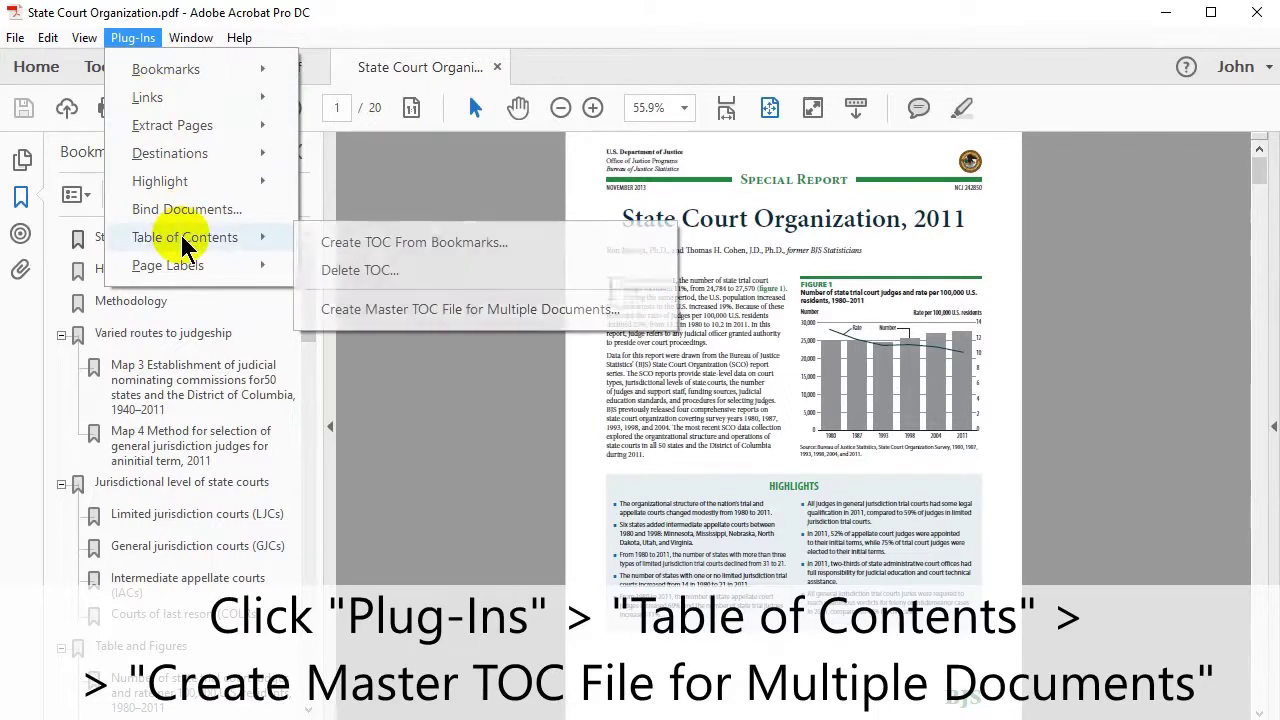
click(440, 316)
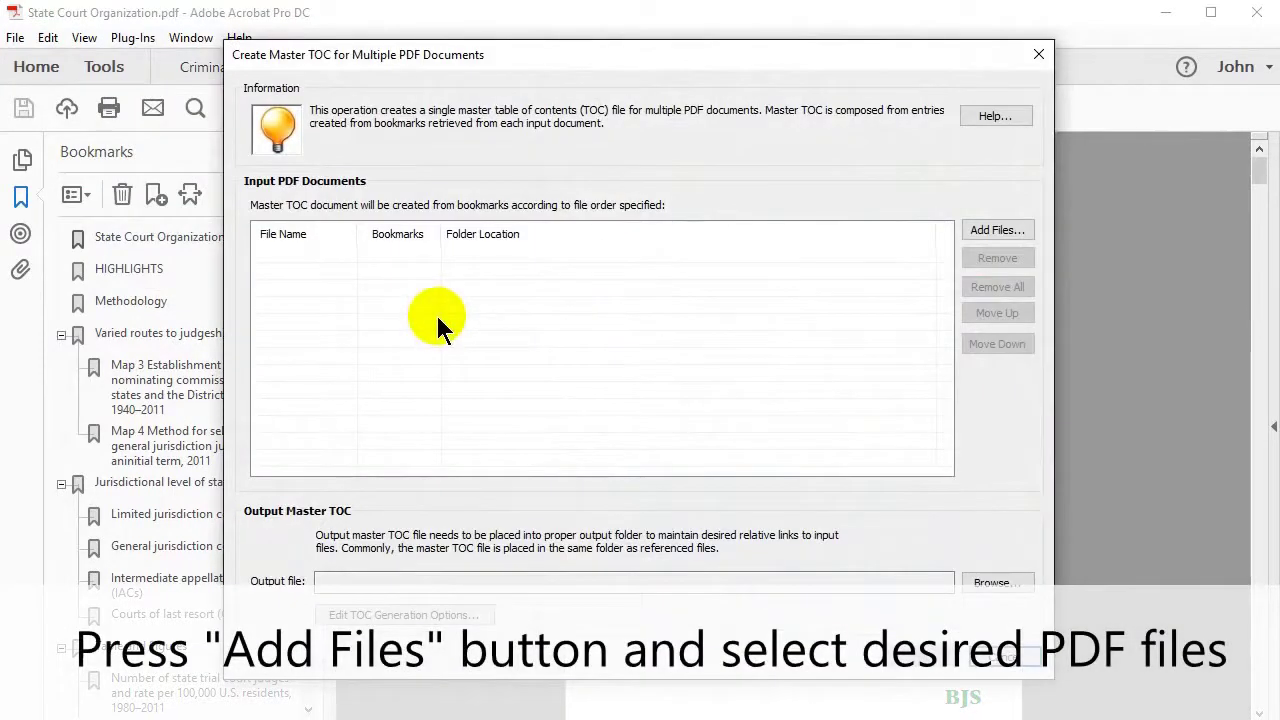
click(1008, 231)
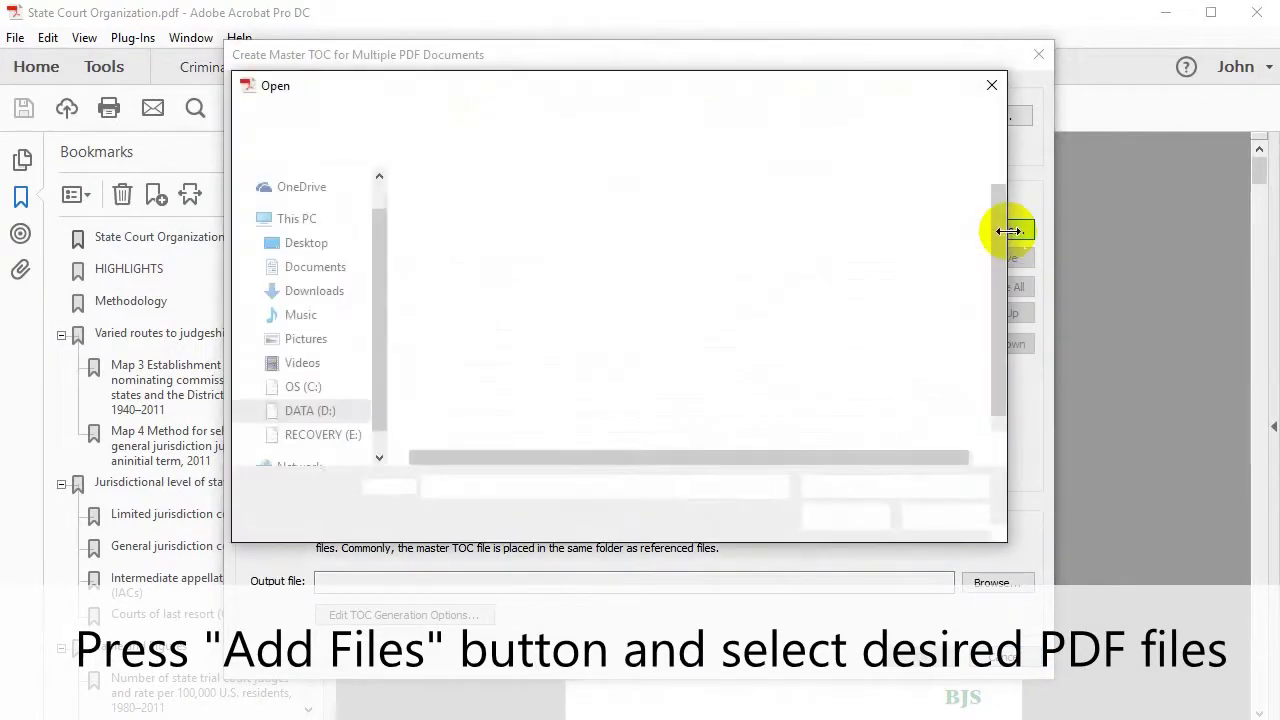
double_click(544, 334)
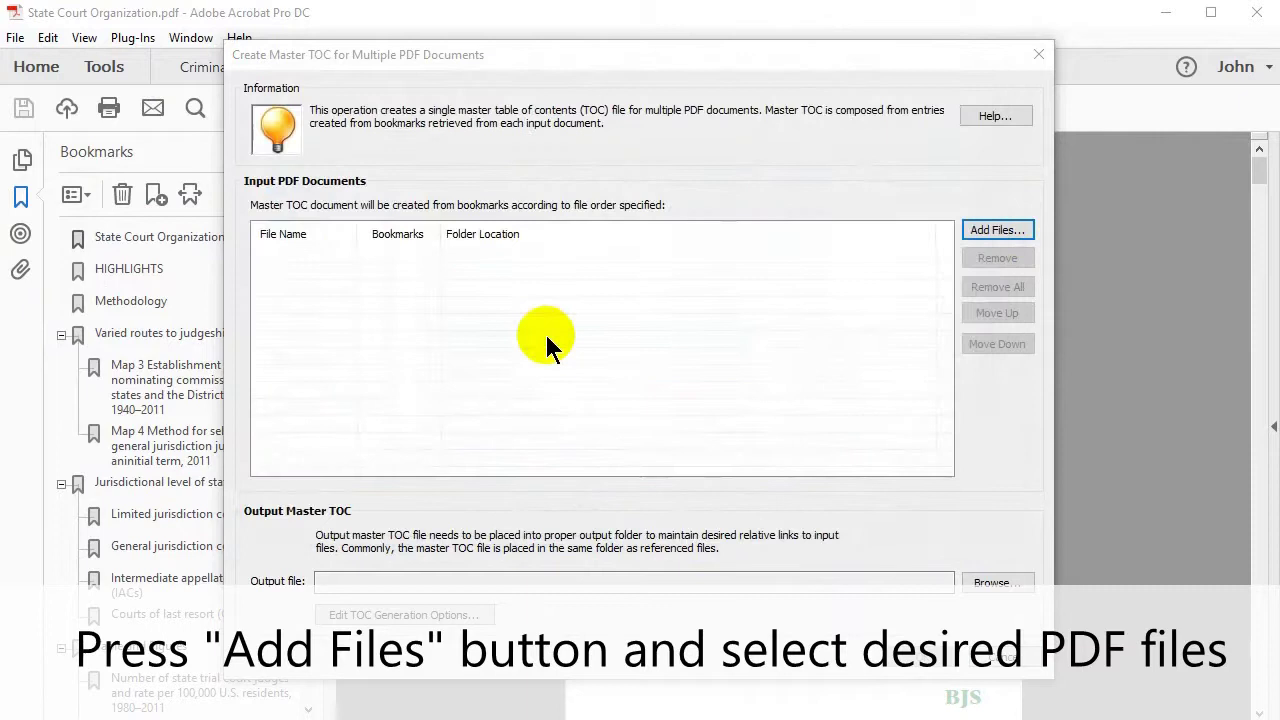
click(1005, 230)
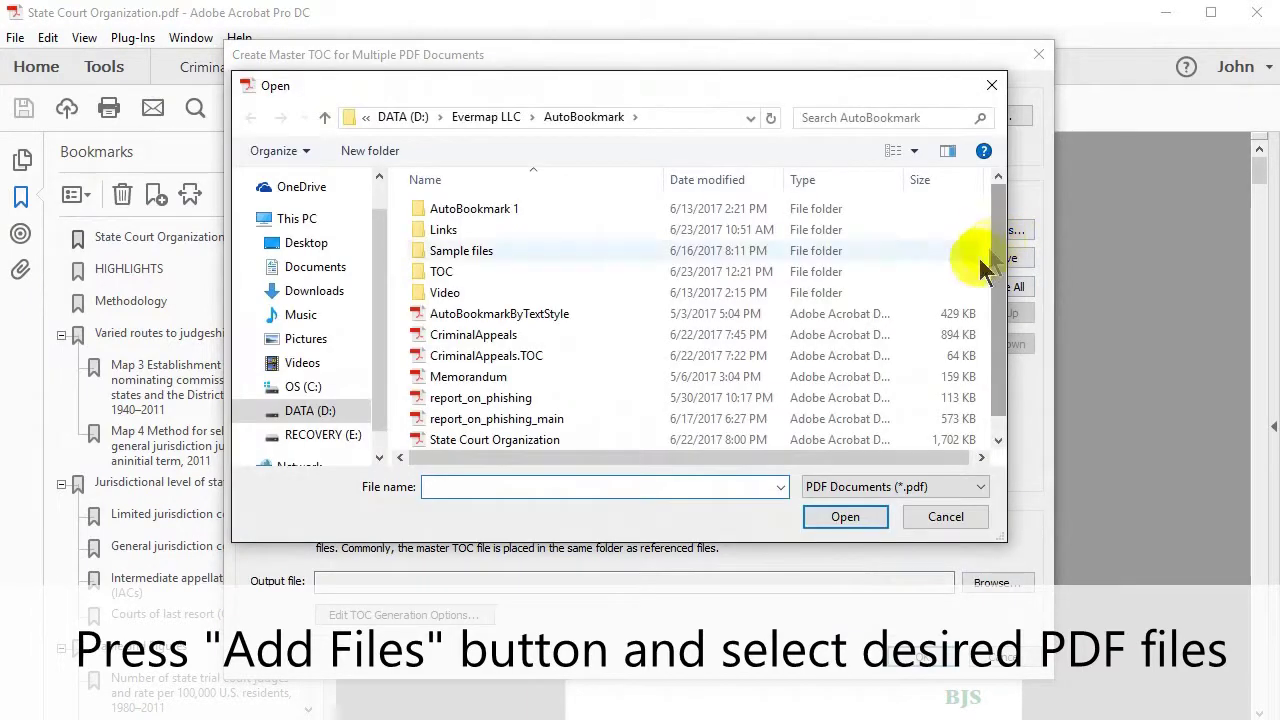
double_click(547, 438)
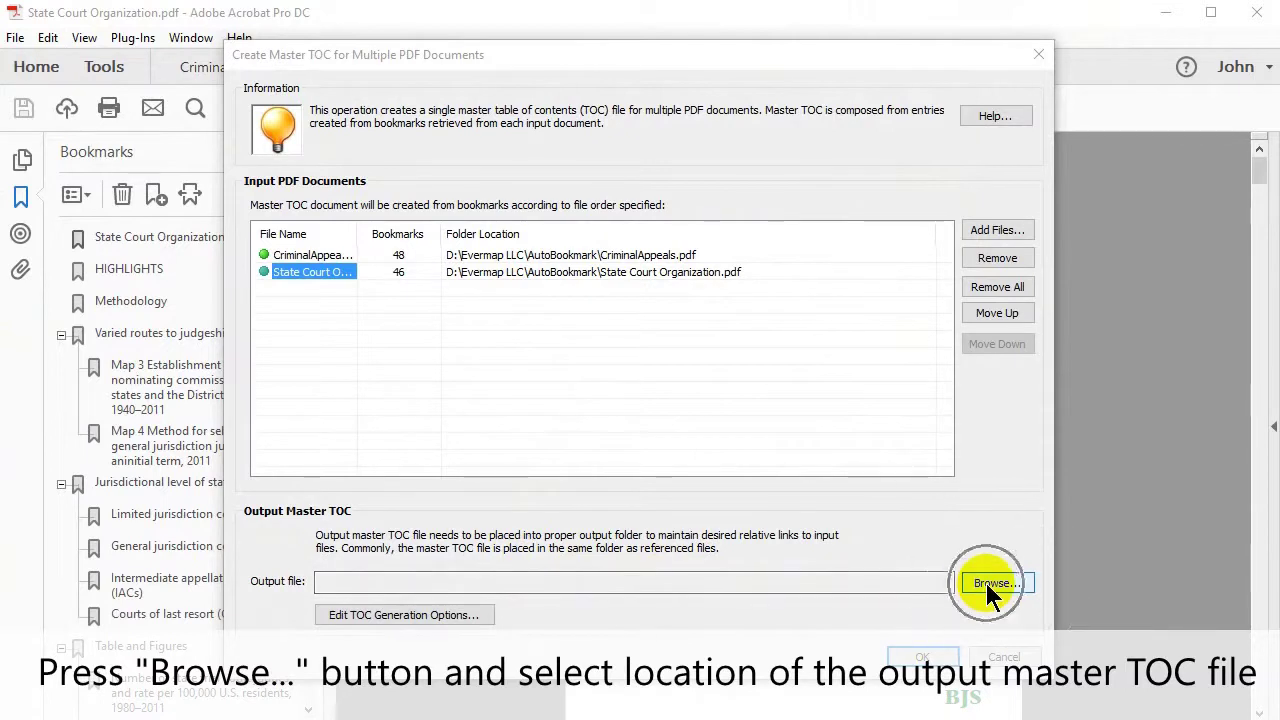
Generate the master TOC as MasterTOC.pdf in the AutoBookmark folder and open the output document
click(986, 583)
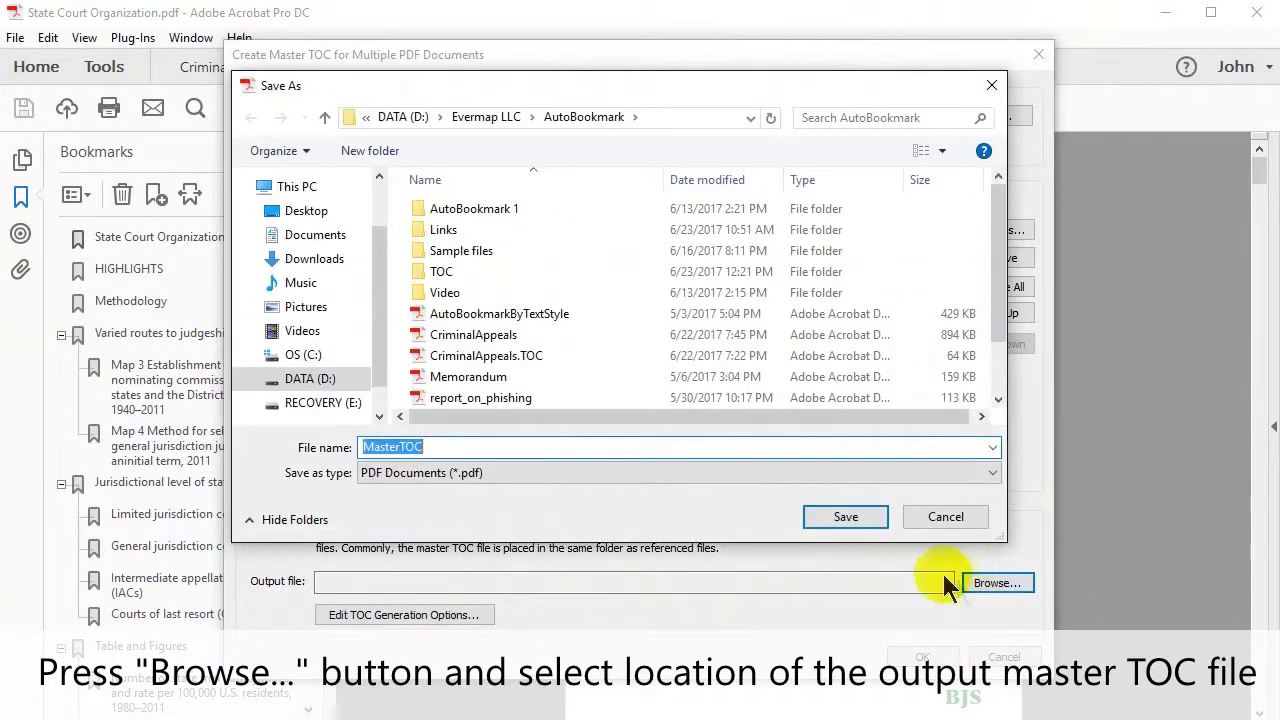
click(482, 446)
click(854, 519)
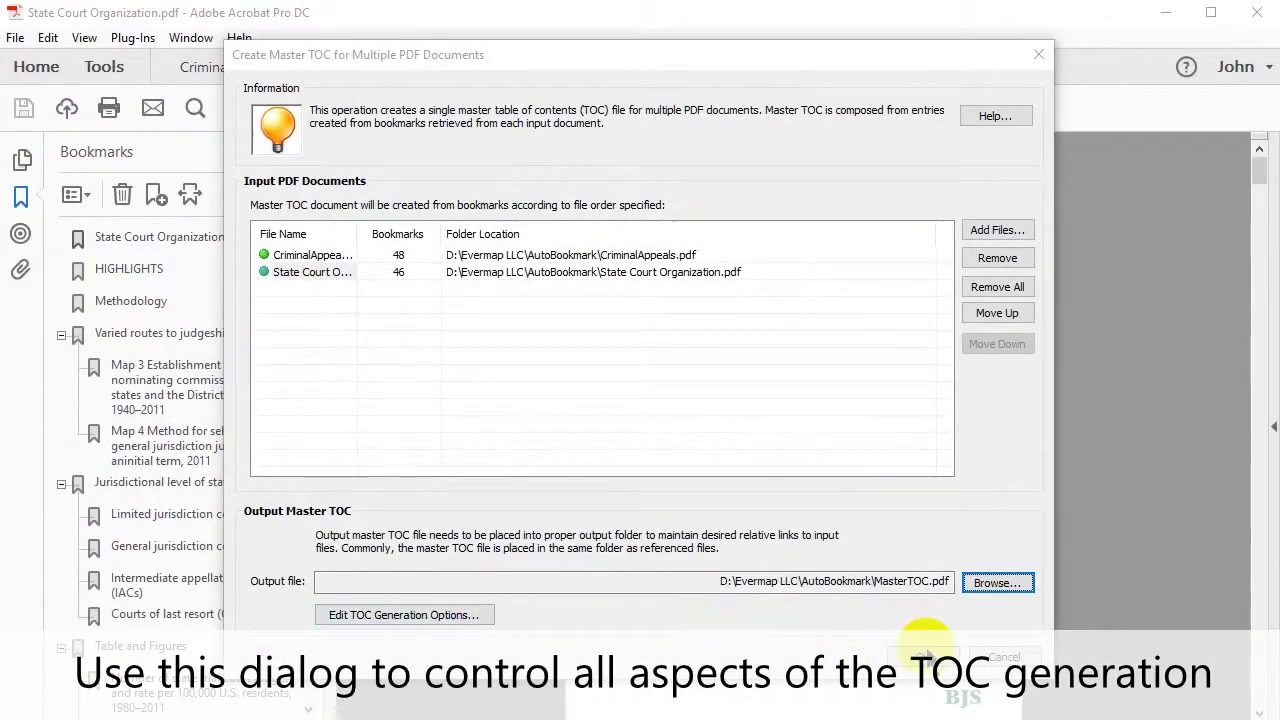
click(926, 657)
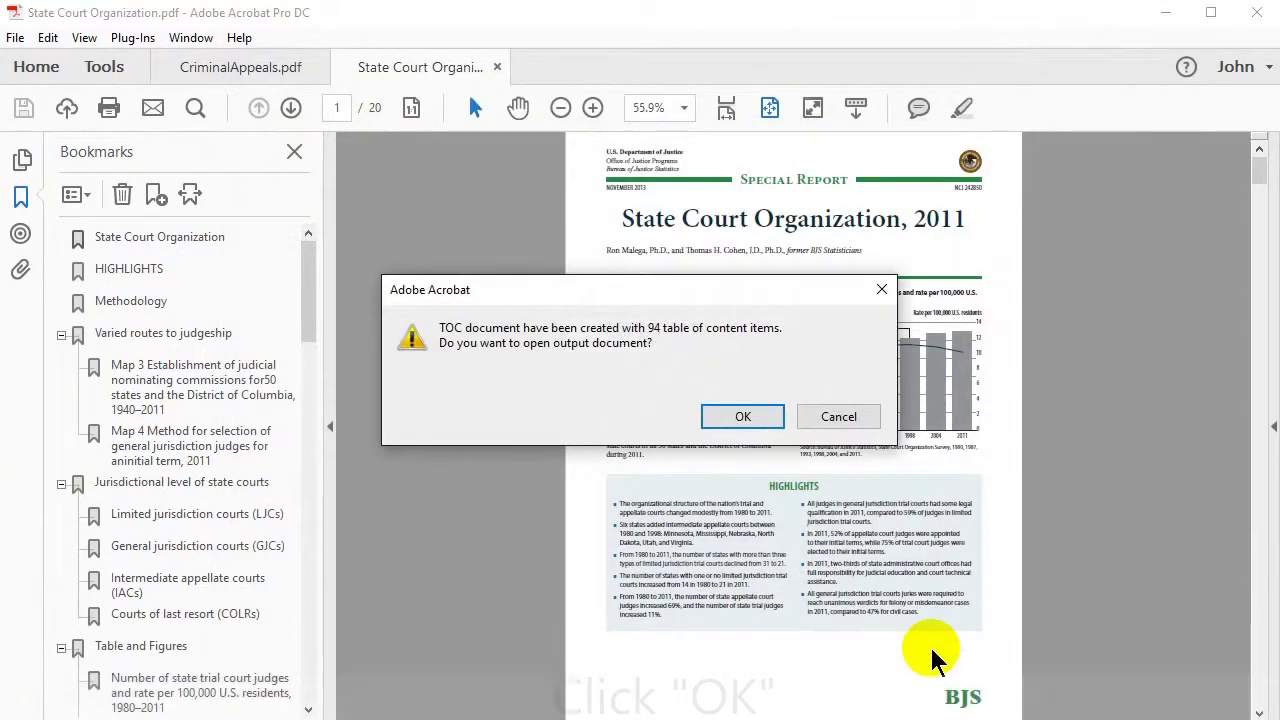
click(771, 418)
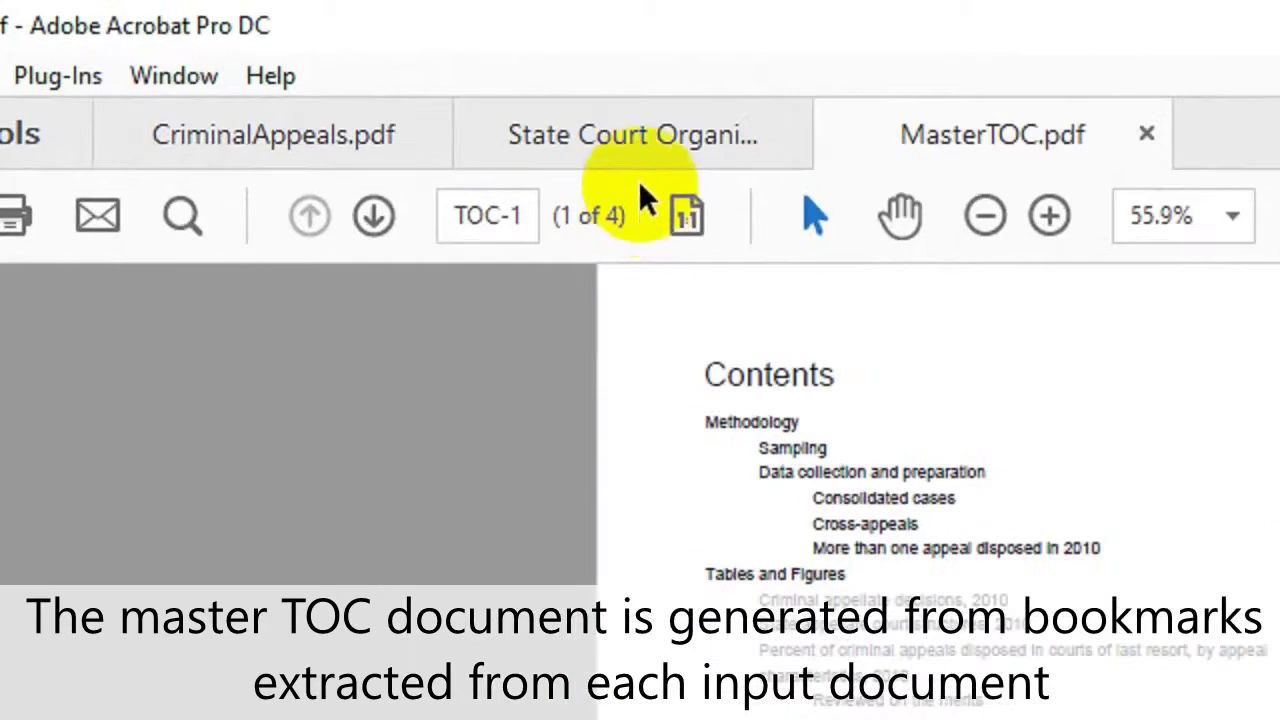
View State Court Organization.pdf and CriminalAppeals.pdf as the sources of the master TOC and return to MasterTOC.pdf
click(421, 72)
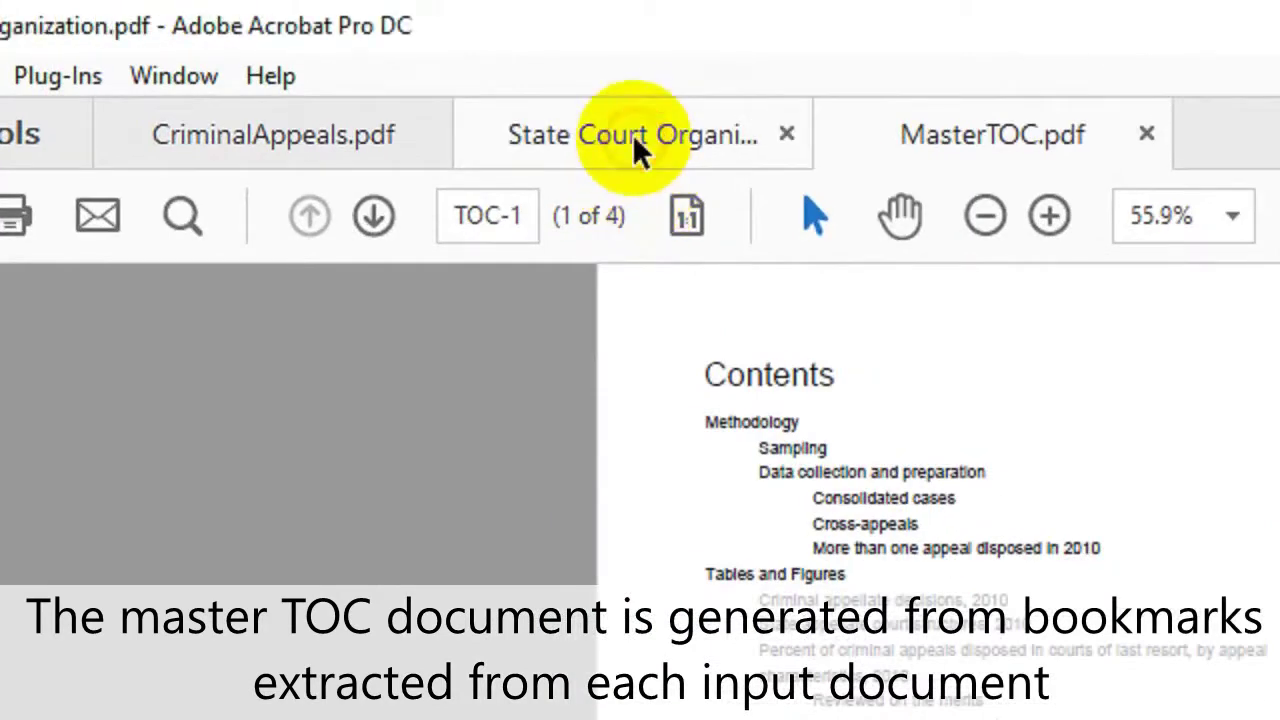
click(354, 128)
click(554, 137)
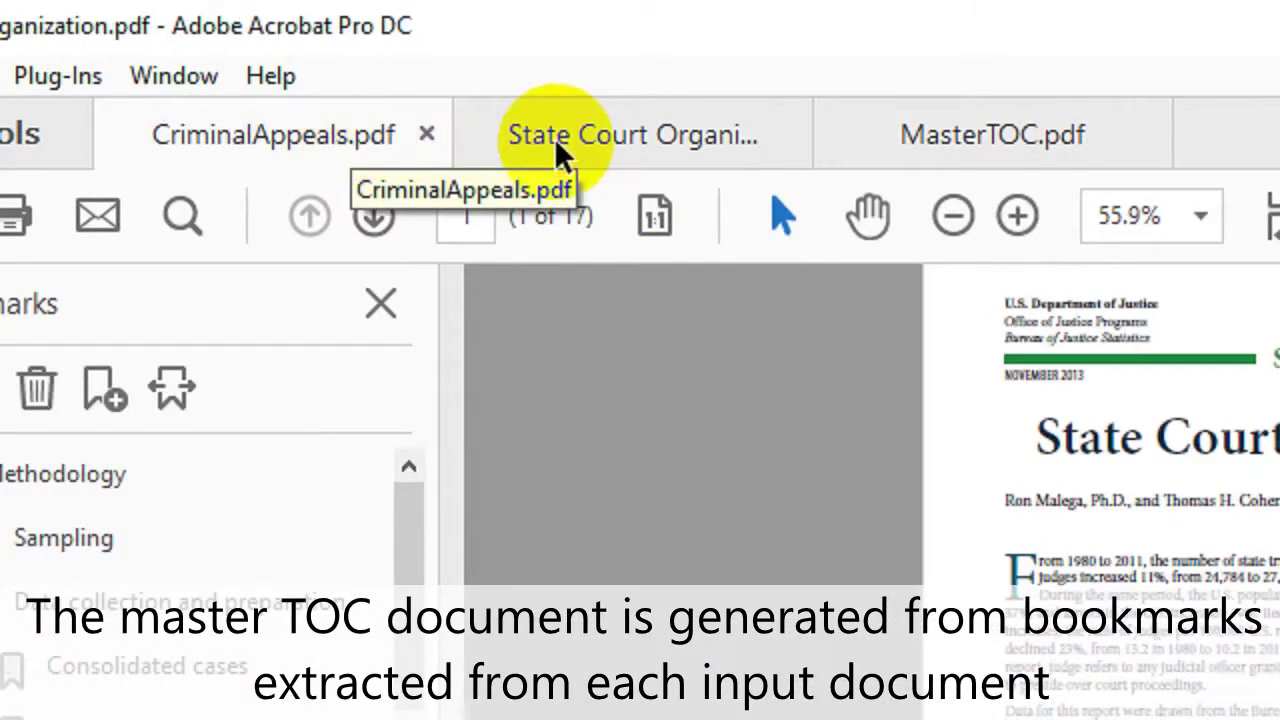
click(900, 148)
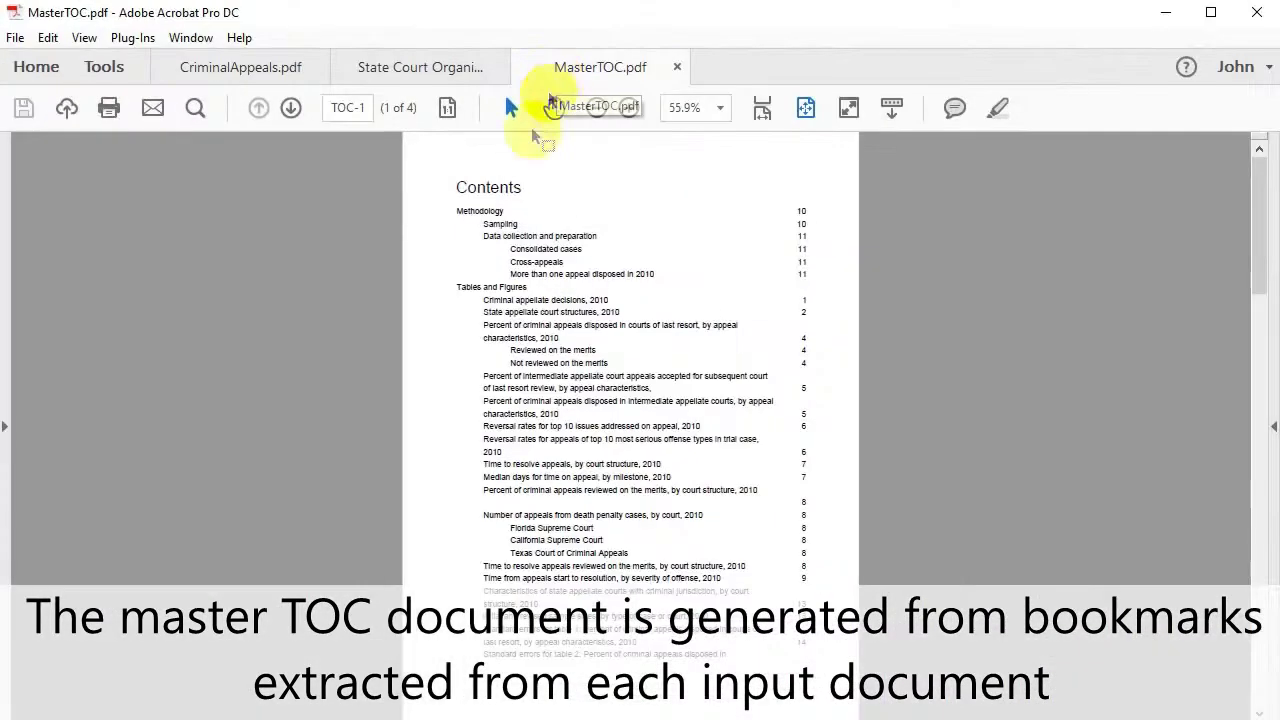
Test the MasterTOC.pdf links for state appellate court structures and for criminal appeals reviewed on the merits
click(509, 314)
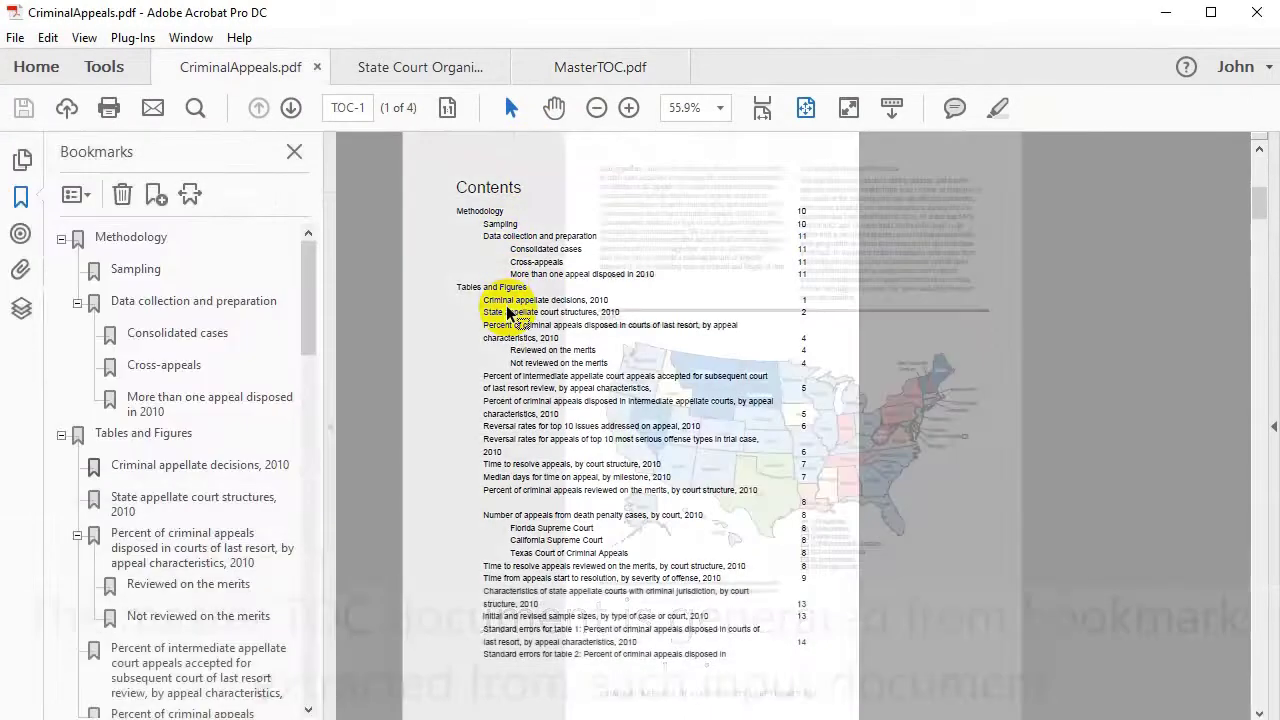
click(650, 67)
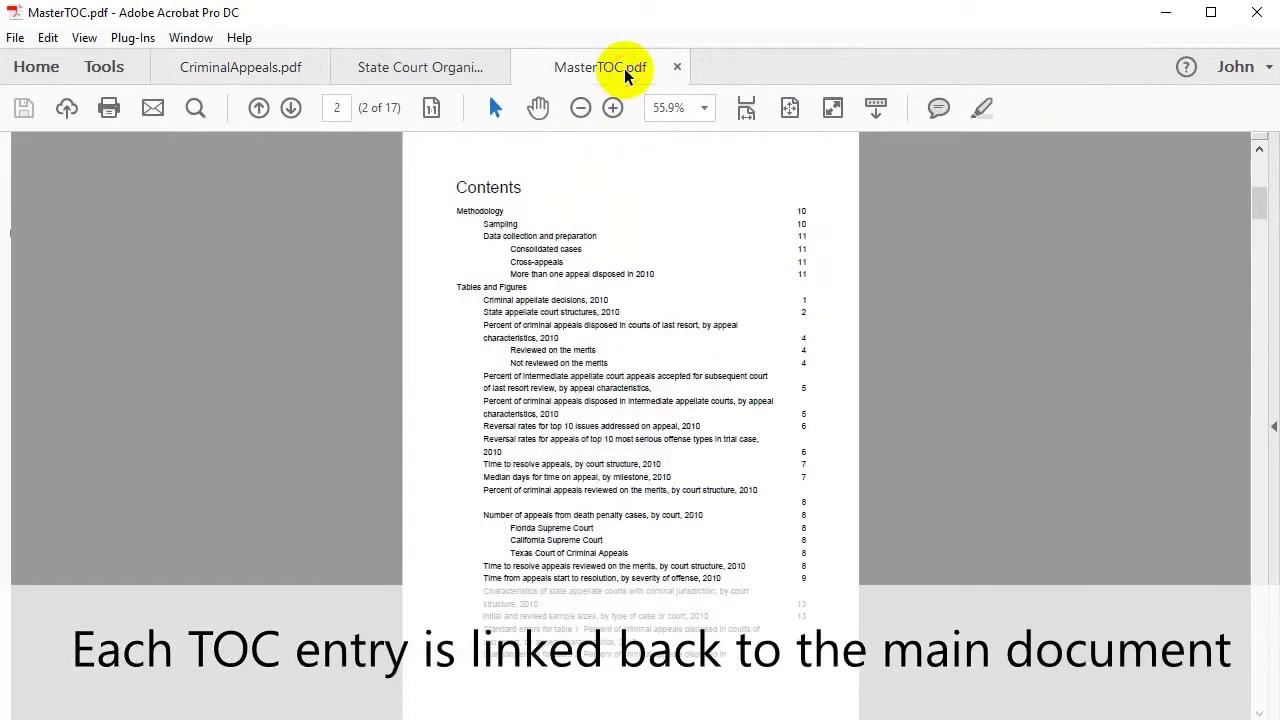
click(565, 487)
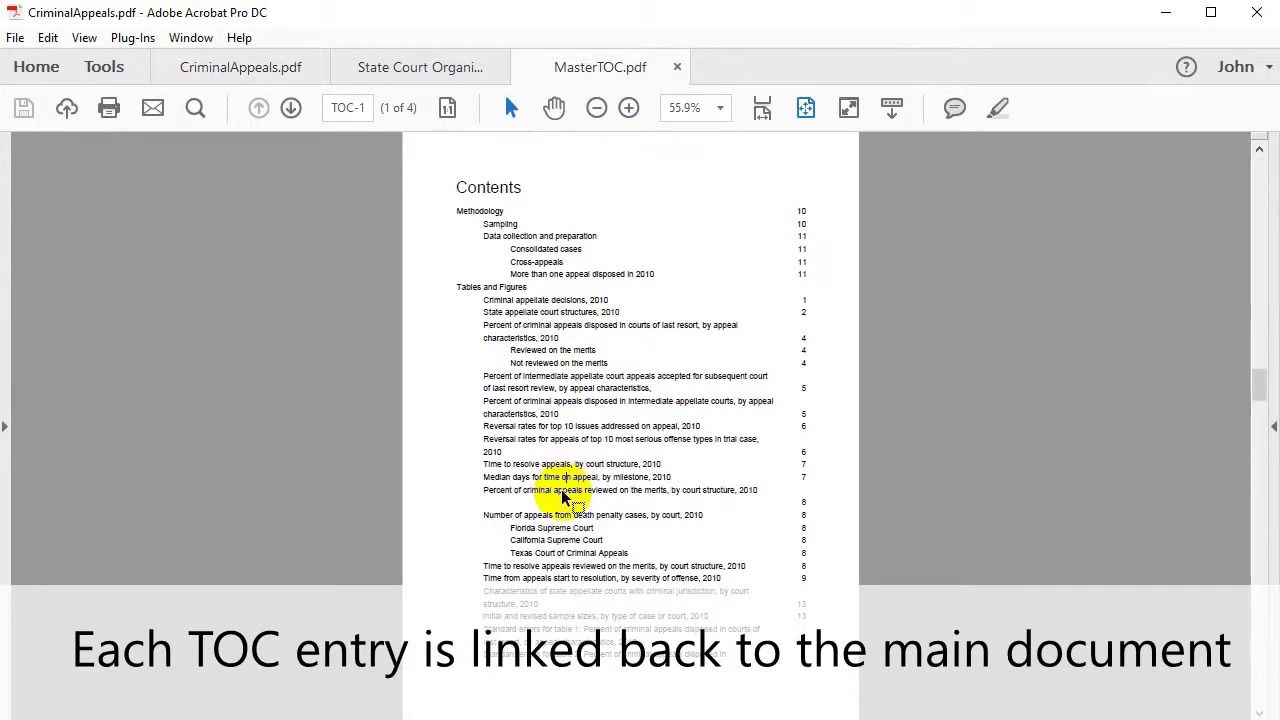
Test the State Court Organization Methodology link on the second contents page of MasterTOC.pdf
click(595, 70)
click(1258, 262)
drag(1258, 262, 1257, 428)
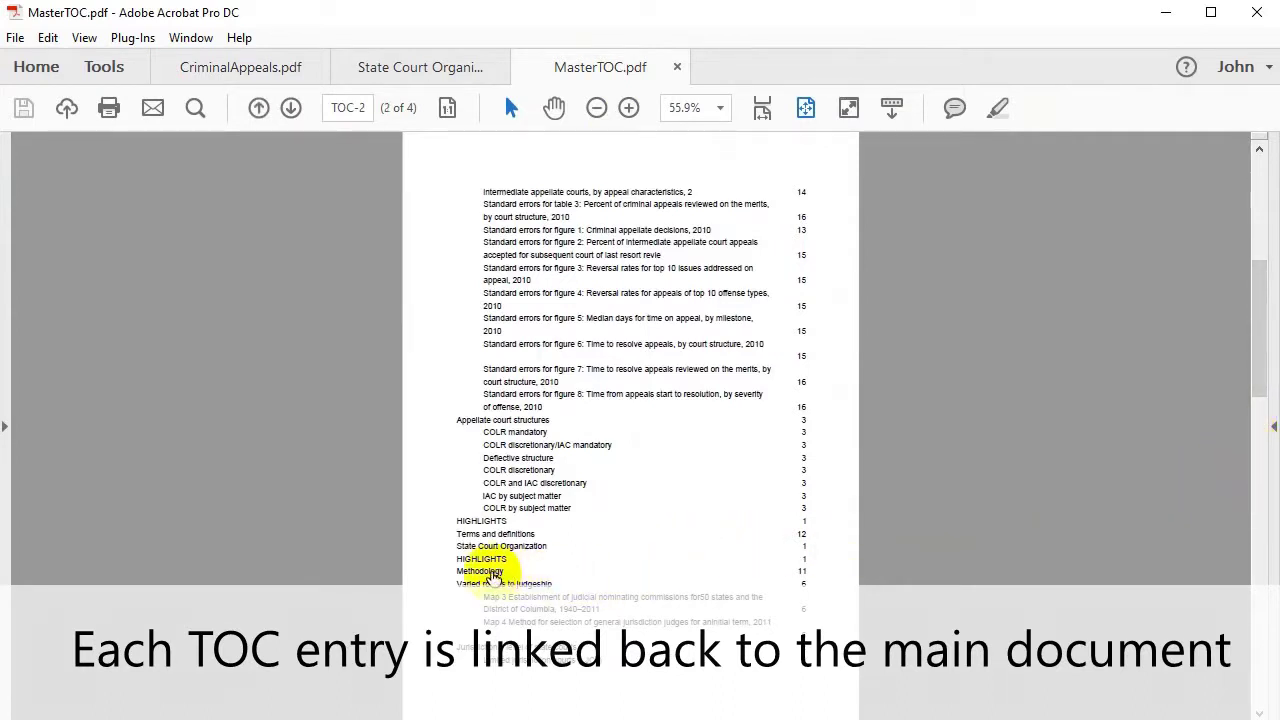
click(482, 571)
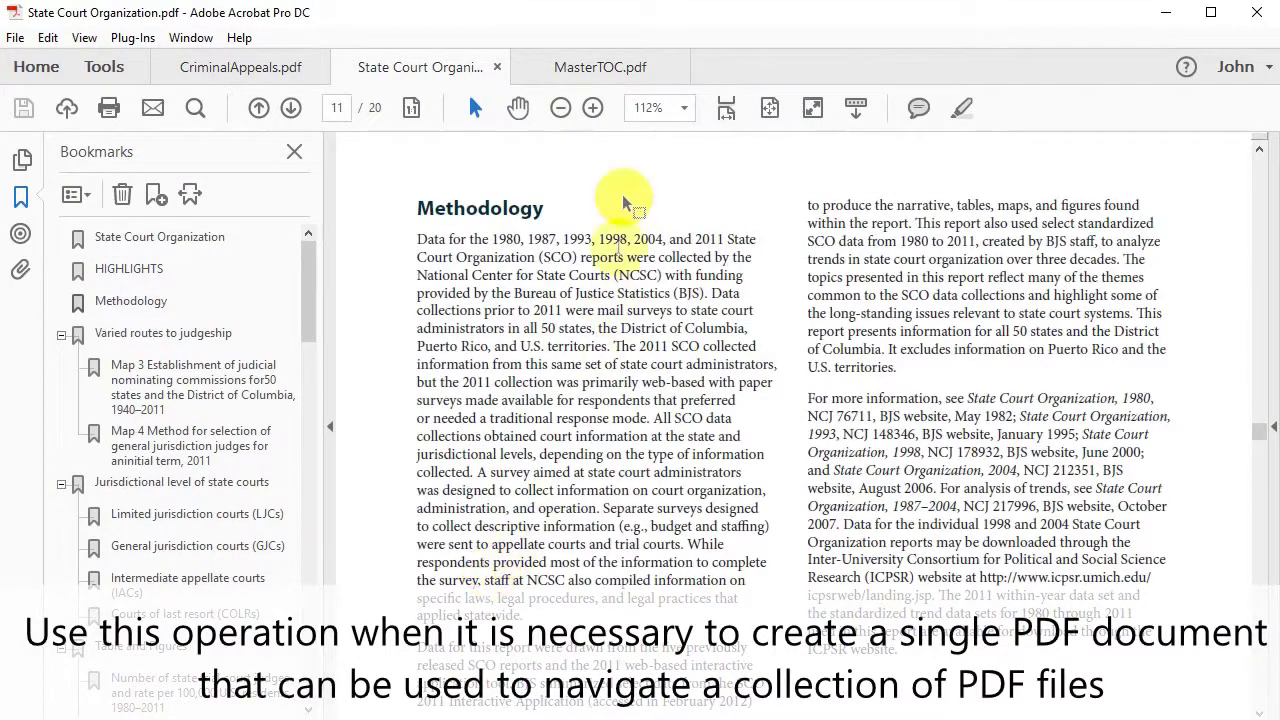
Test a MasterTOC.pdf link to page 9 of State Court Organization.pdf and return to the start of the master TOC
click(600, 67)
drag(1258, 355, 1257, 572)
click(548, 385)
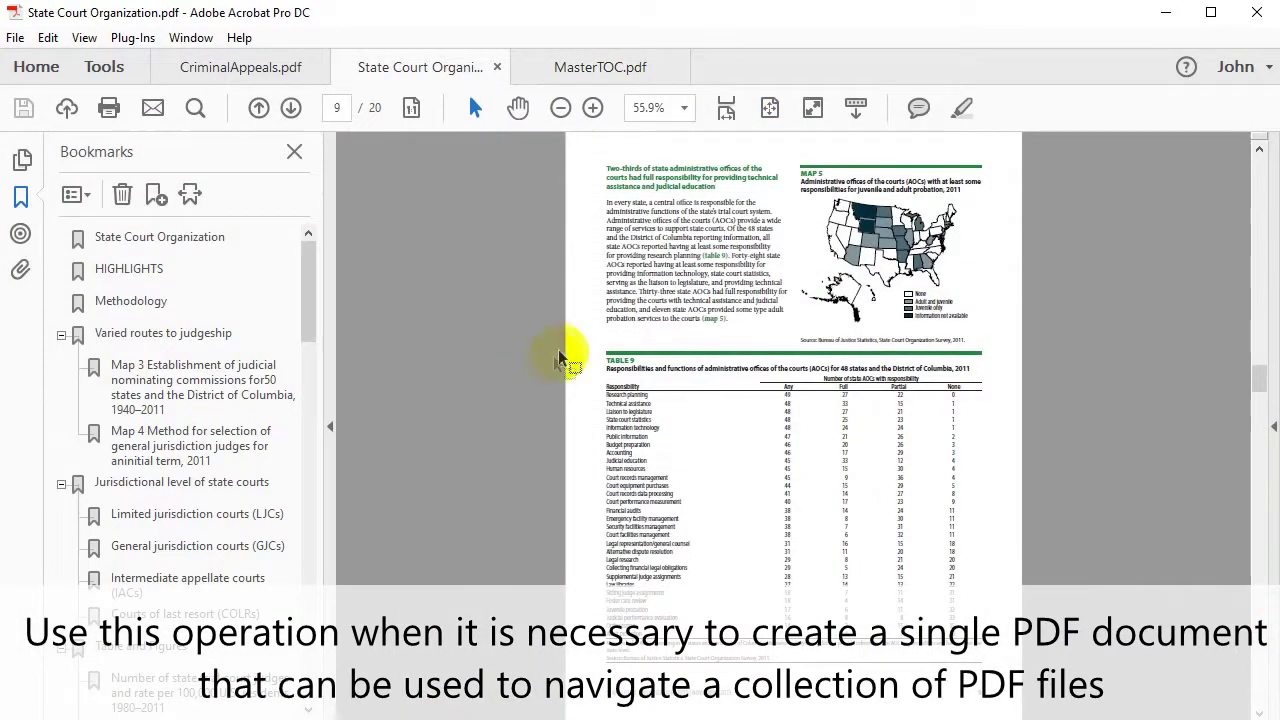
click(588, 62)
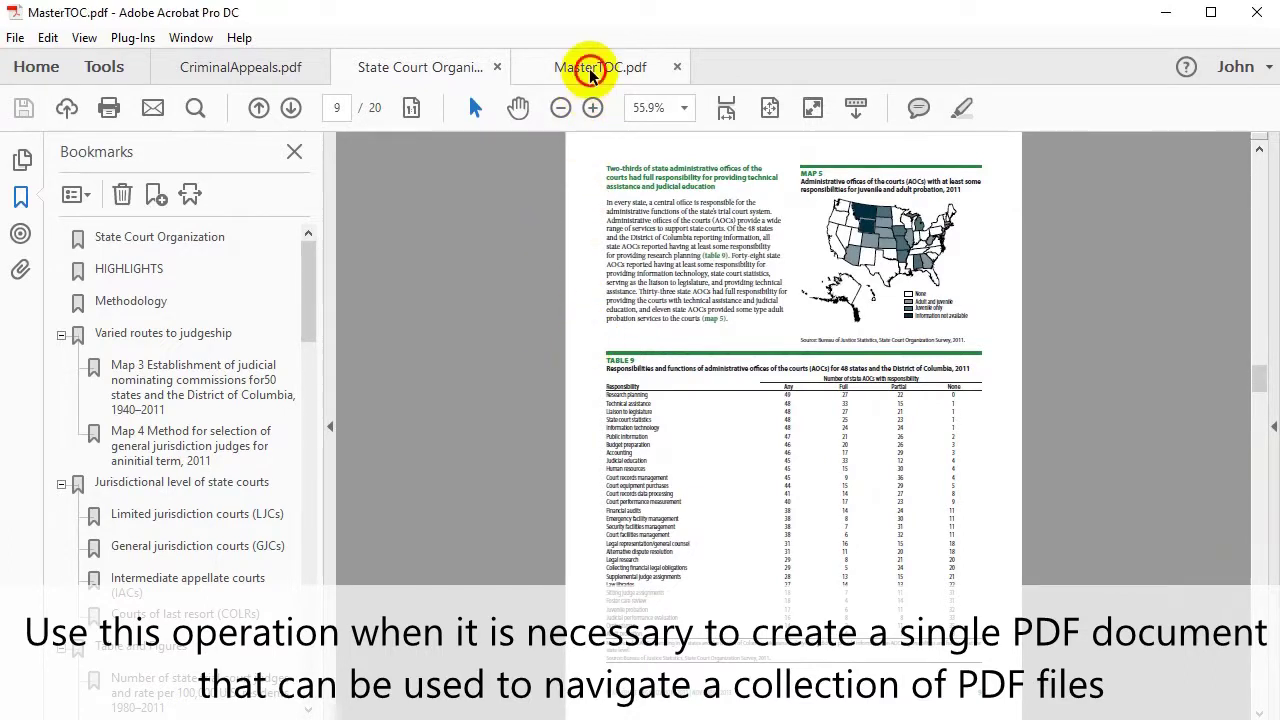
drag(1258, 575, 1257, 171)
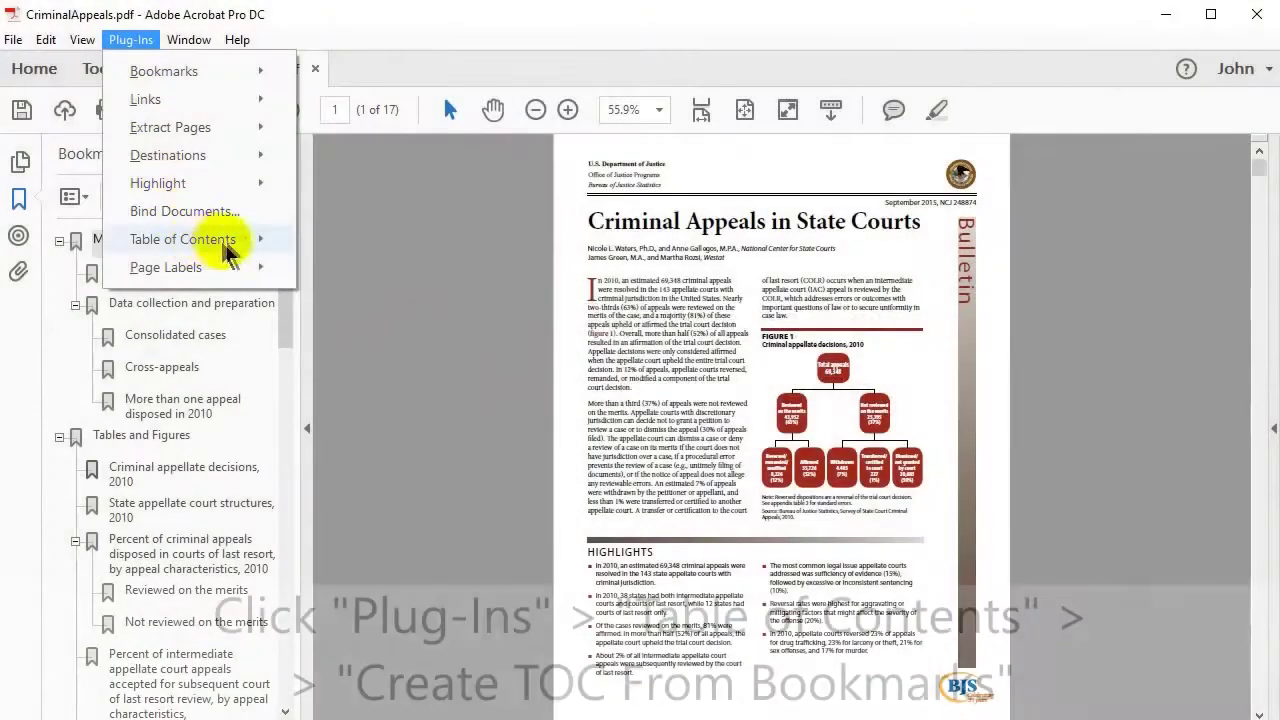
Start creating a TOC from the bookmarks of CriminalAppeals.pdf and add page numbers to the table of contents entries
mouse_move(237, 240)
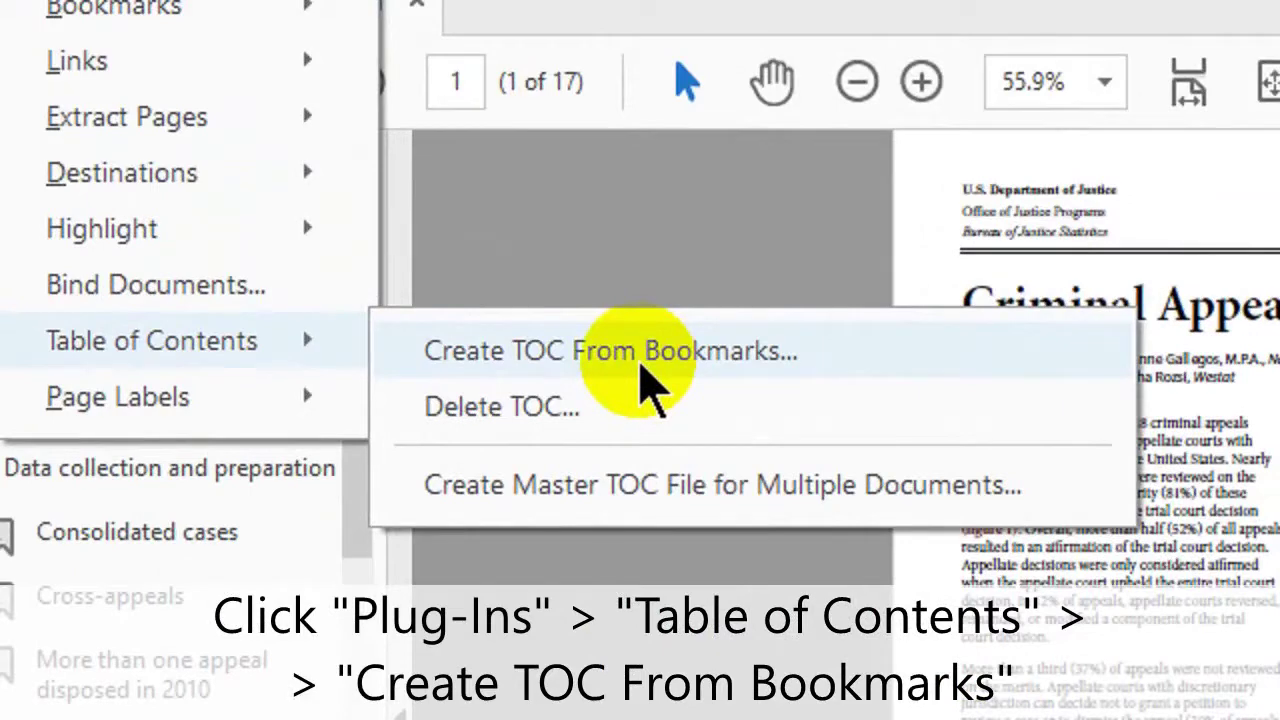
click(428, 250)
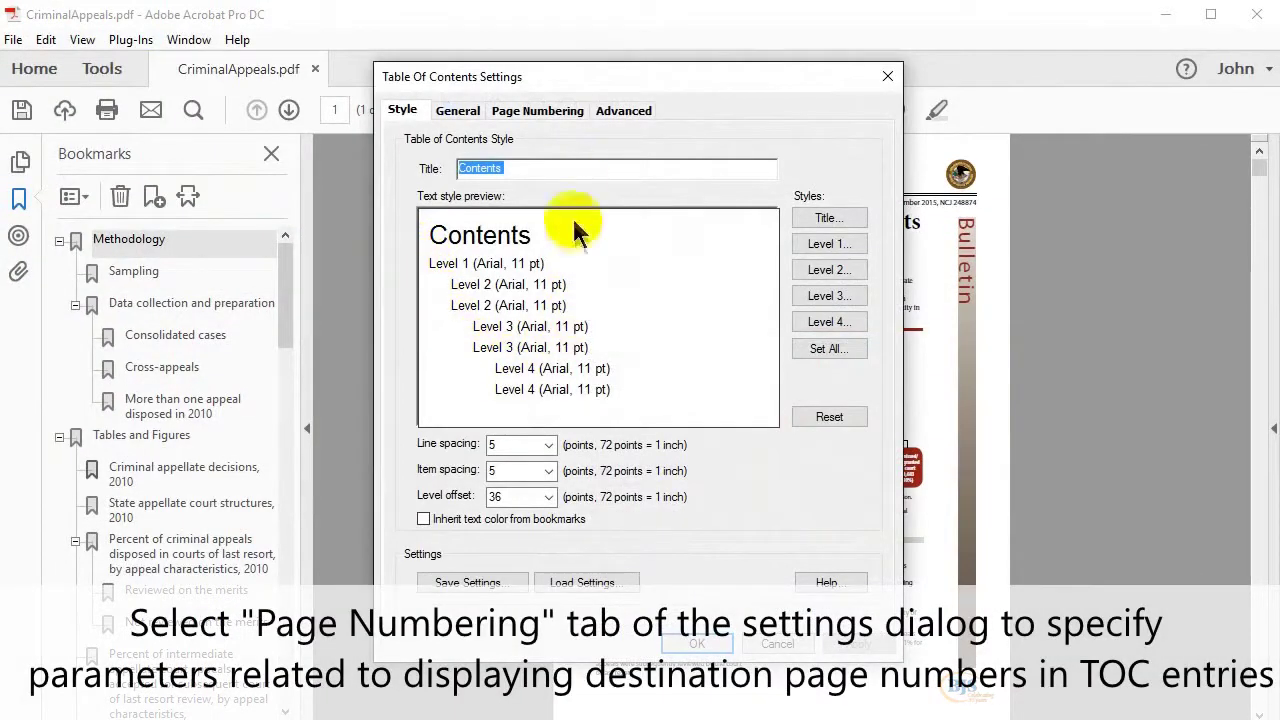
click(573, 114)
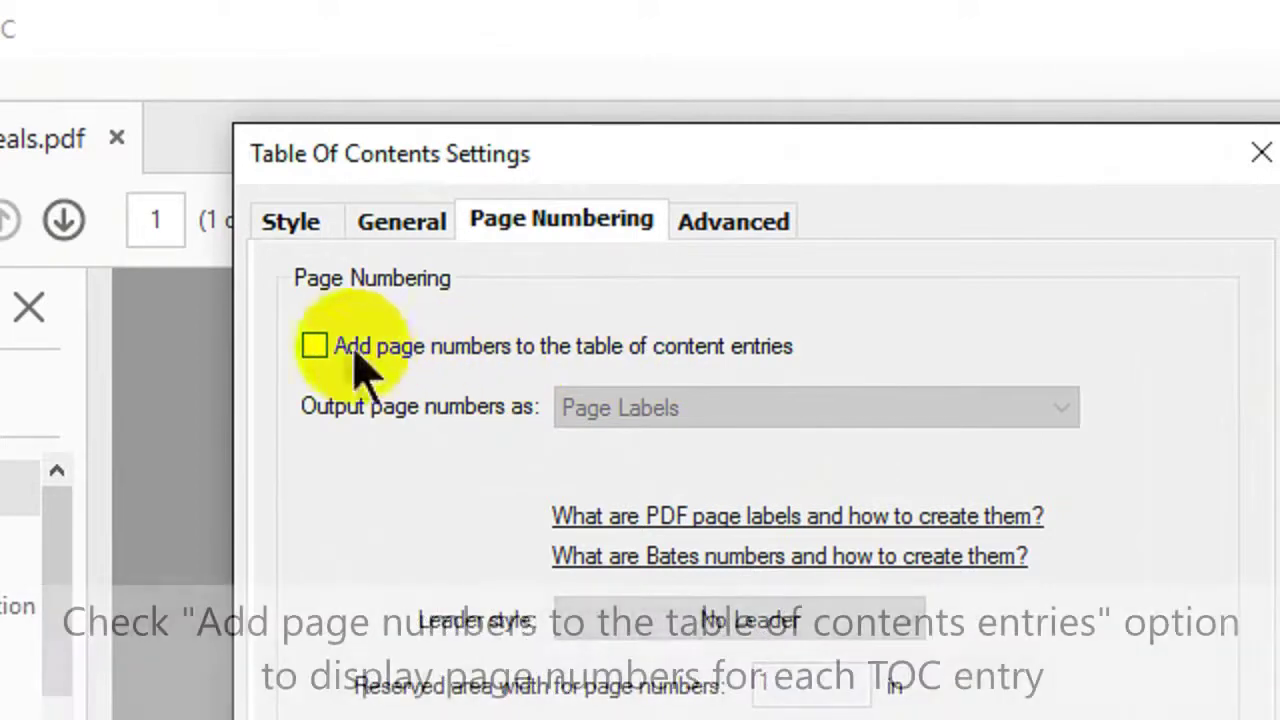
click(316, 345)
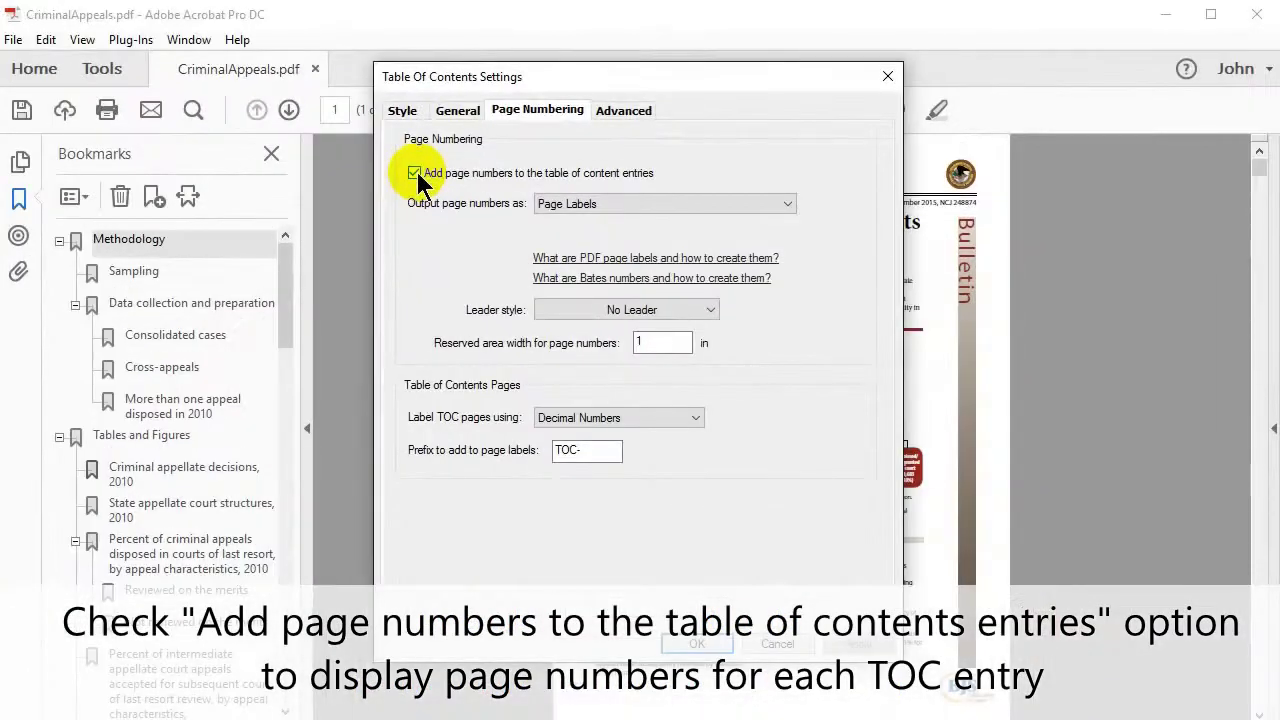
click(403, 109)
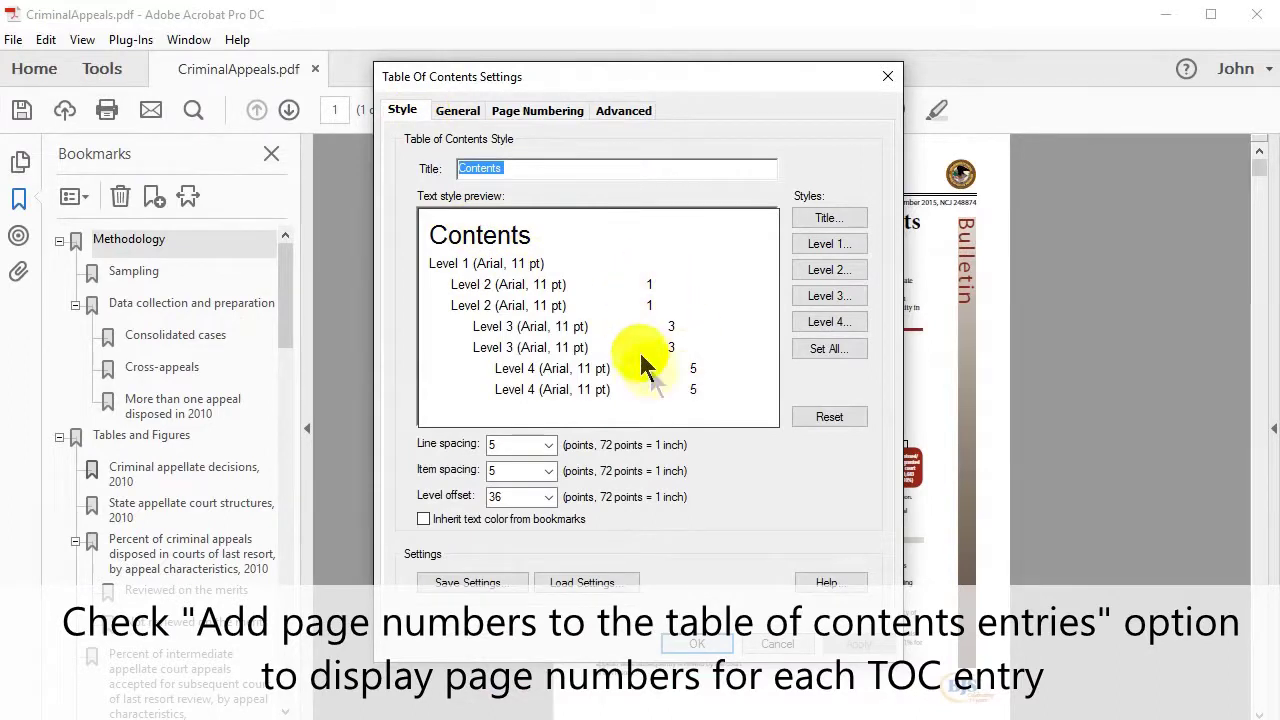
click(530, 114)
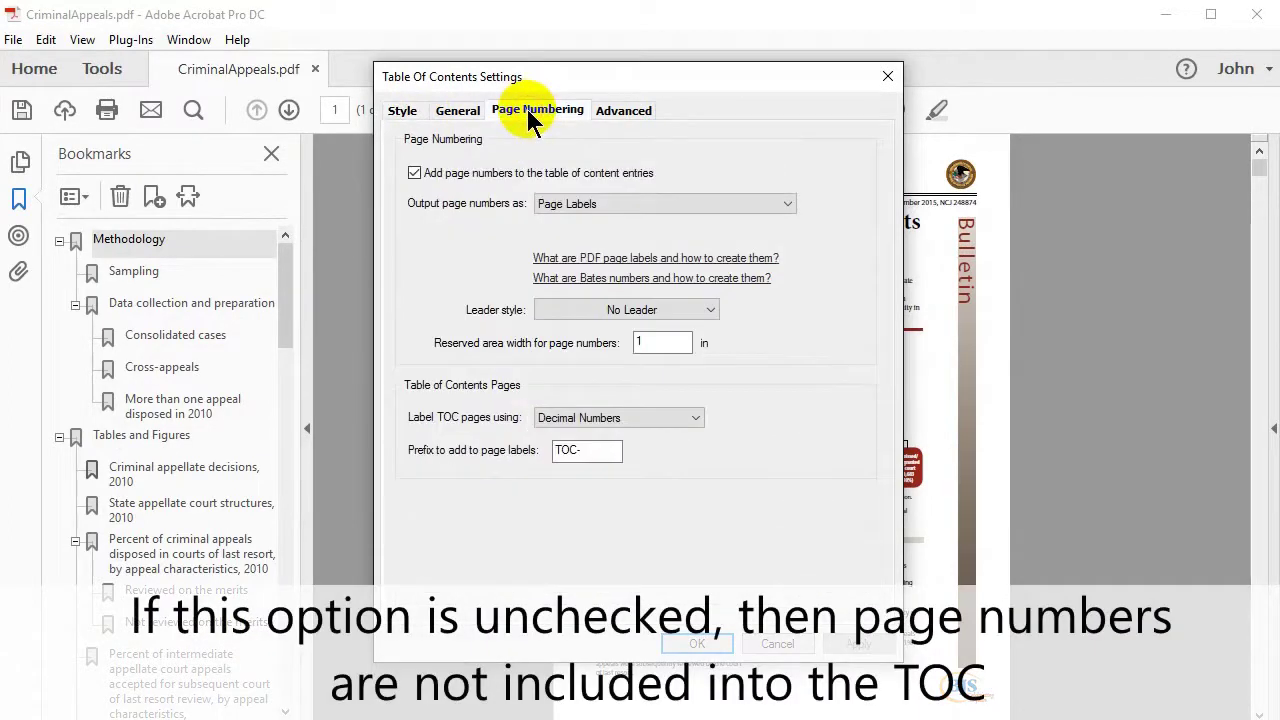
Output the TOC page numbers as Page Labels and set the leader style to Small / Dense
click(790, 201)
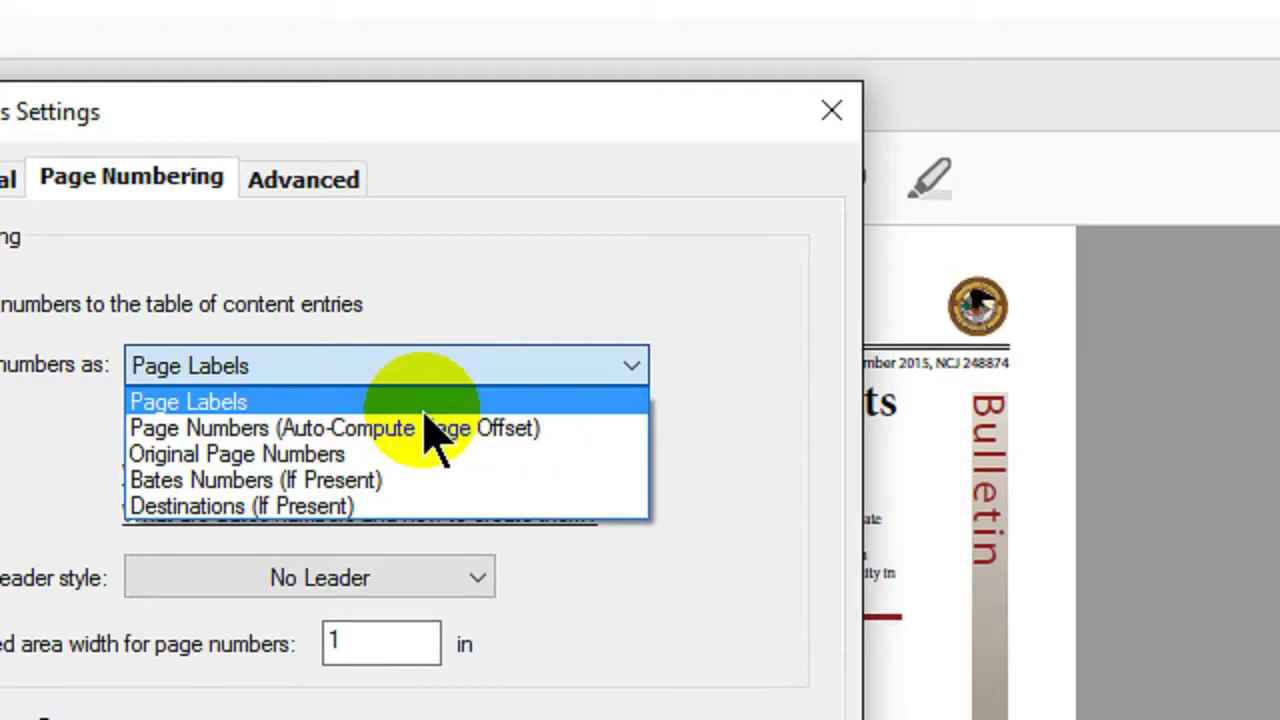
click(425, 410)
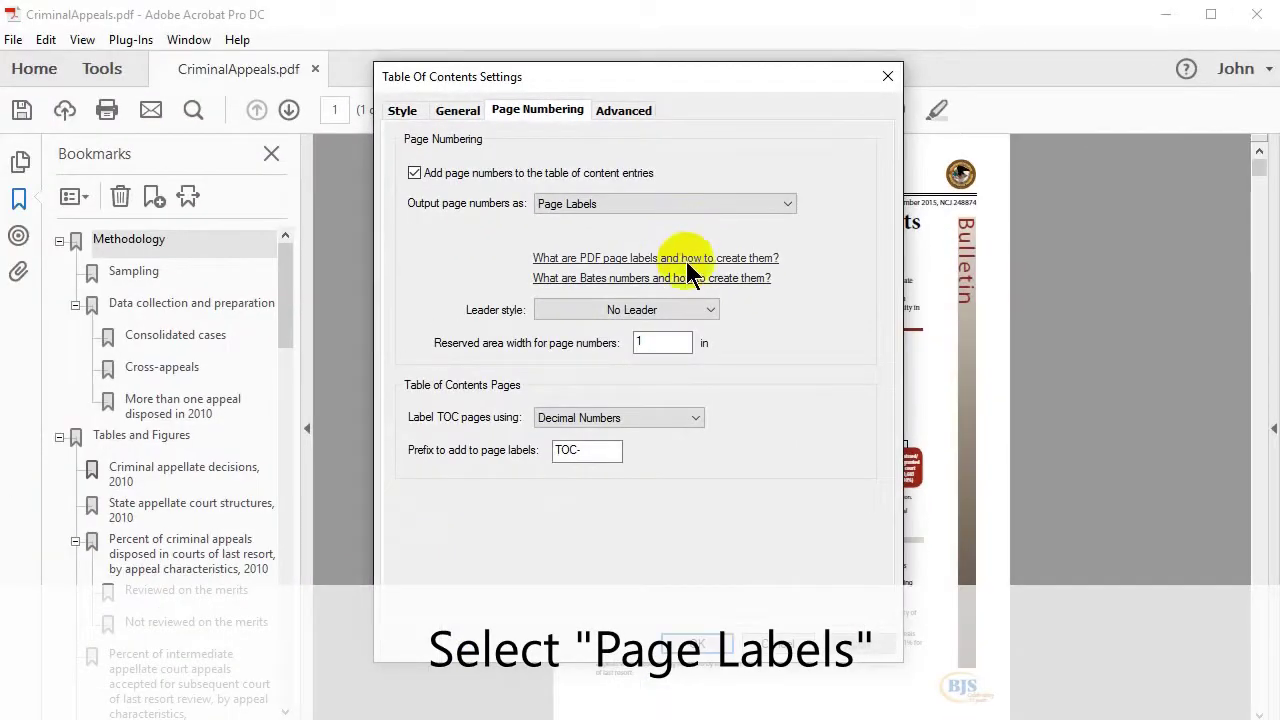
click(709, 314)
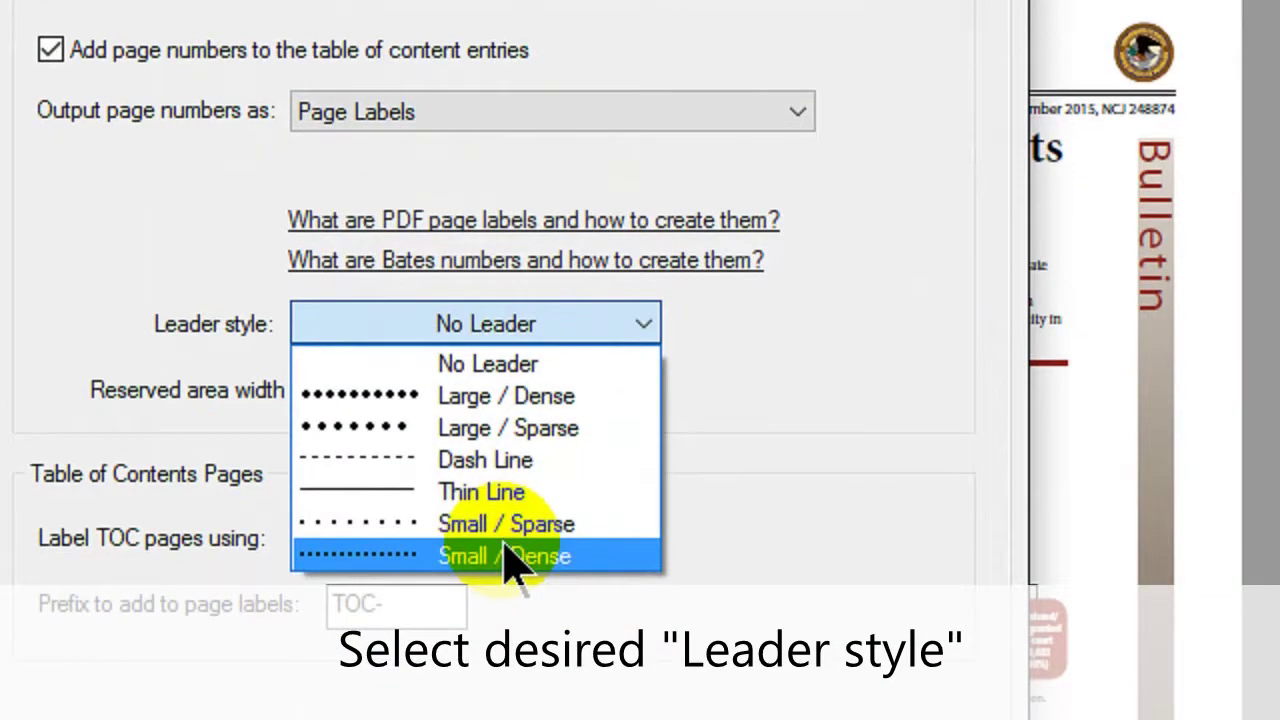
click(507, 567)
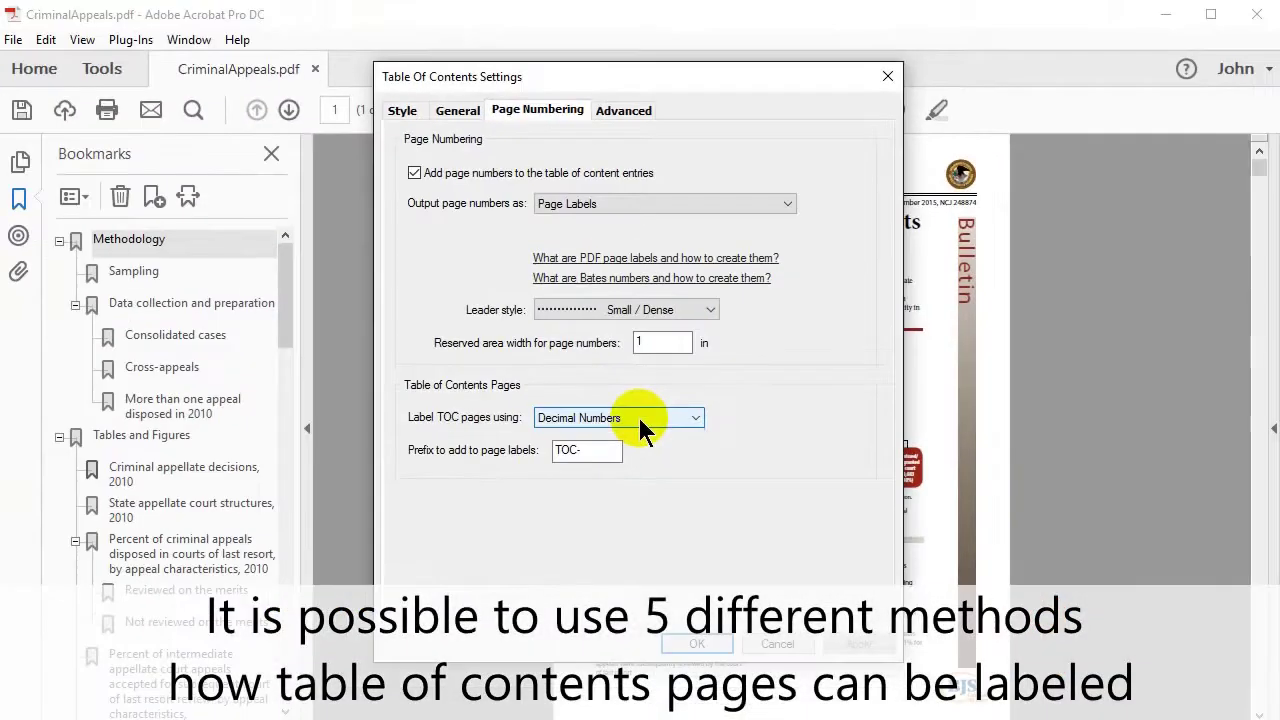
Label the TOC pages with Upper Case Roman Numerals, keeping the TOC- prefix, and generate the table of contents
click(694, 417)
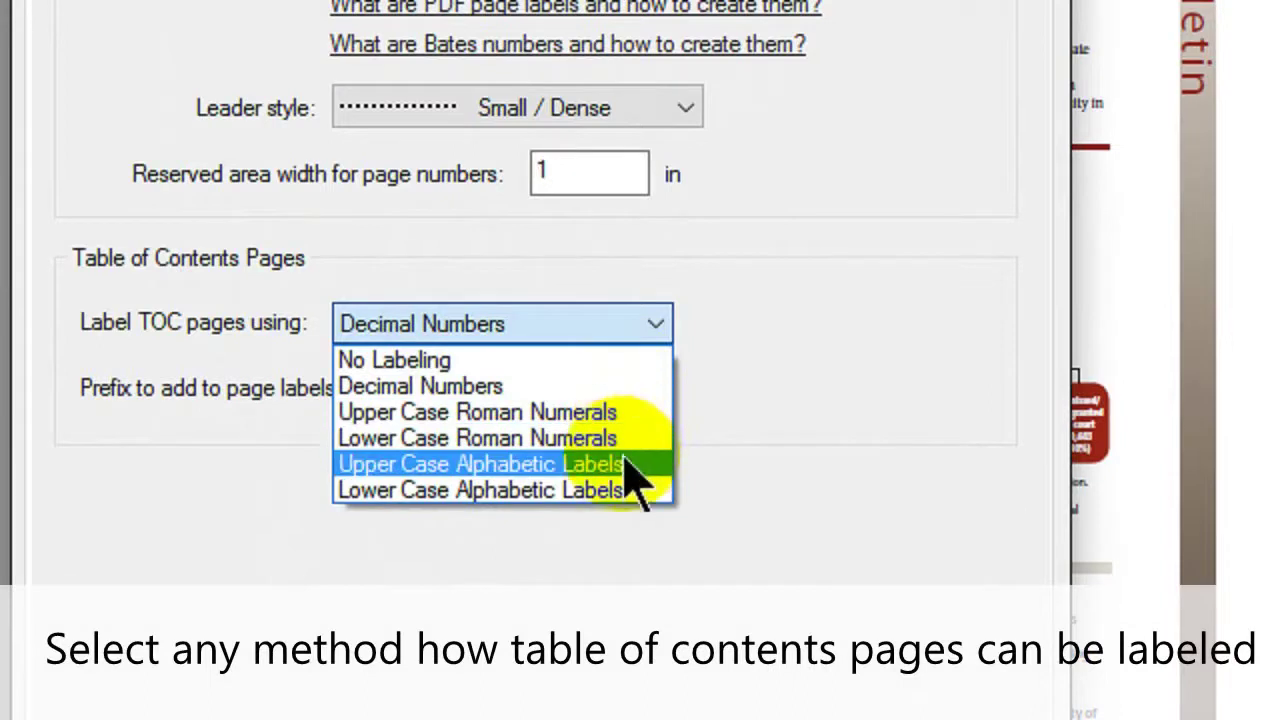
click(596, 418)
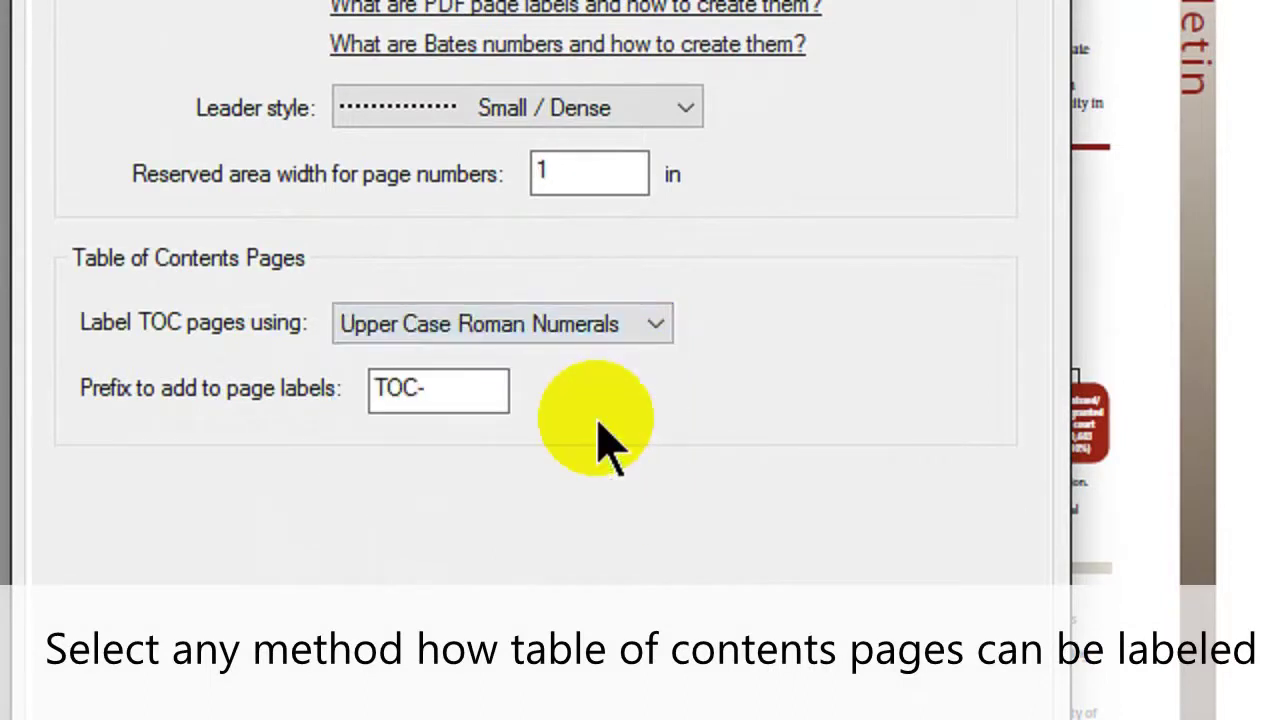
click(492, 387)
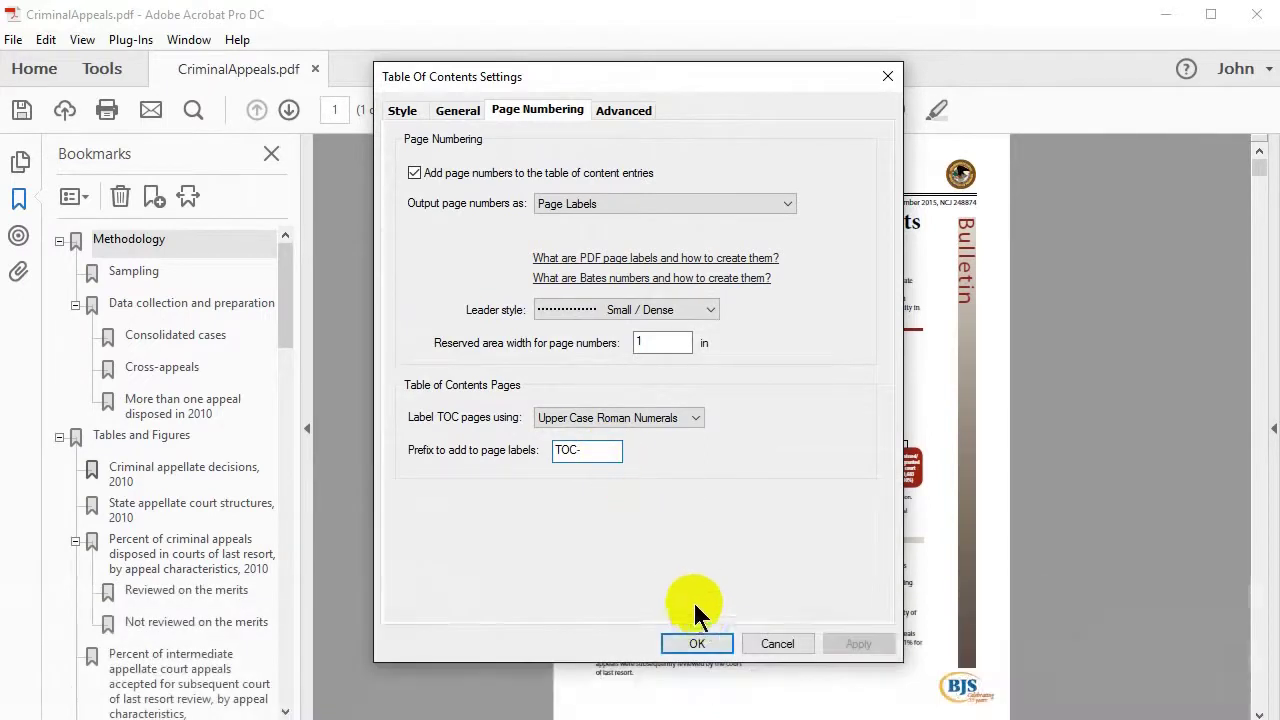
click(704, 643)
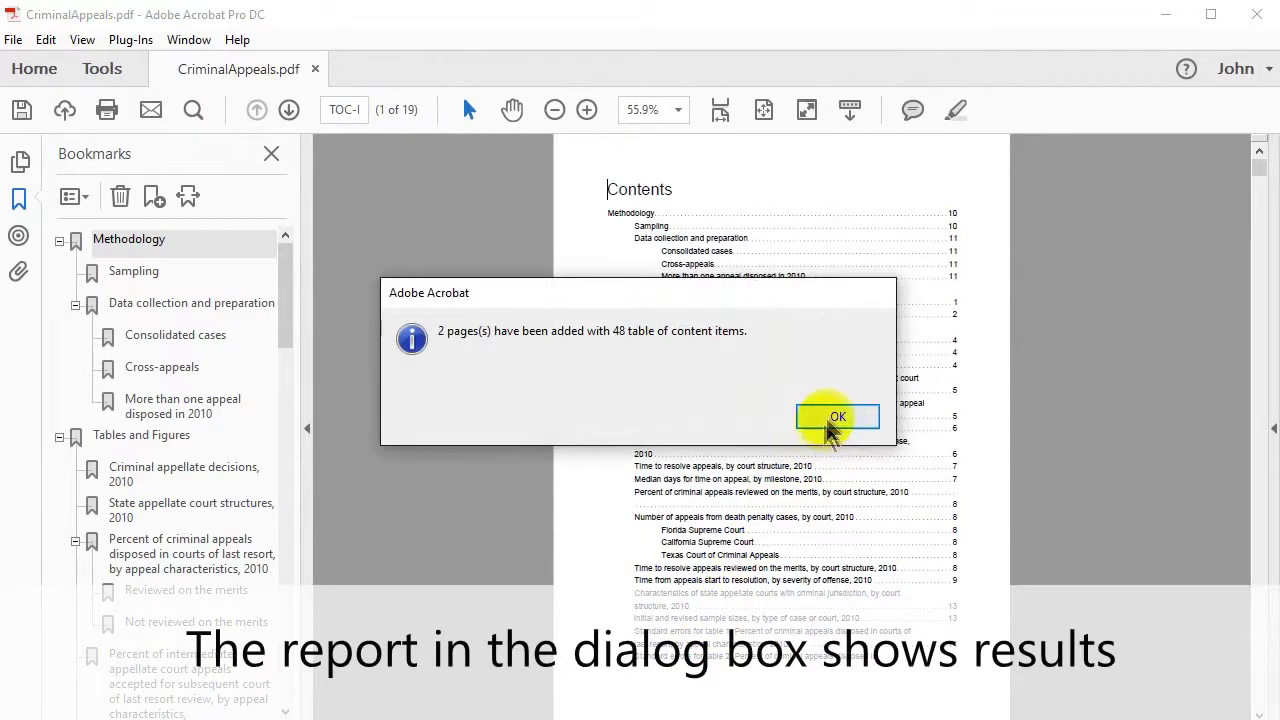
click(830, 420)
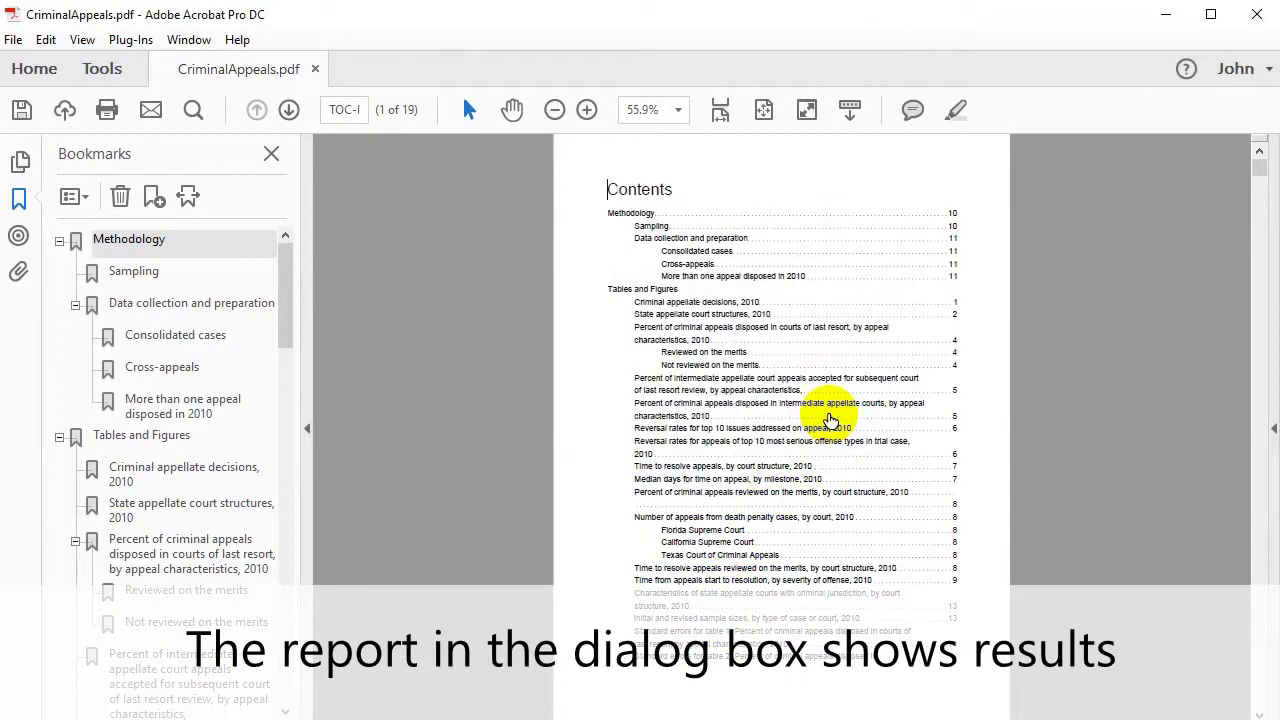
Fit the inserted TOC pages to the window width and look over their dotted leaders, page numbers and page labels
click(720, 110)
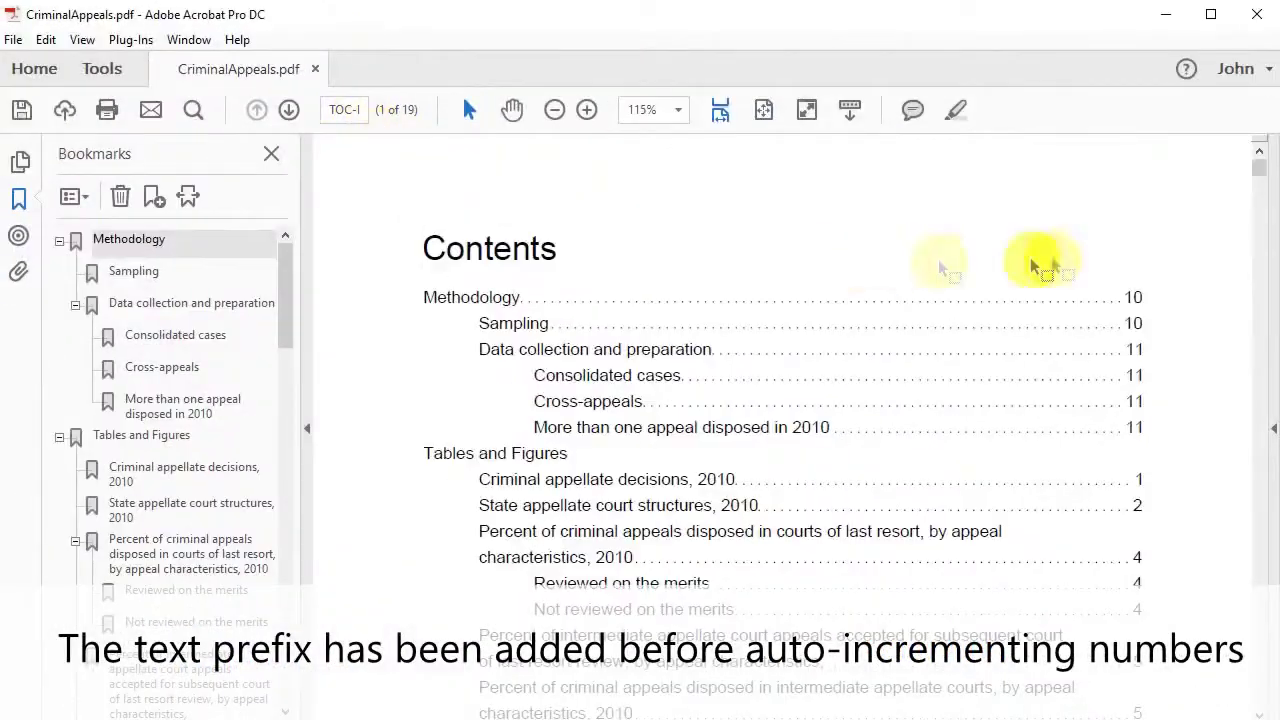
click(1260, 243)
click(1264, 243)
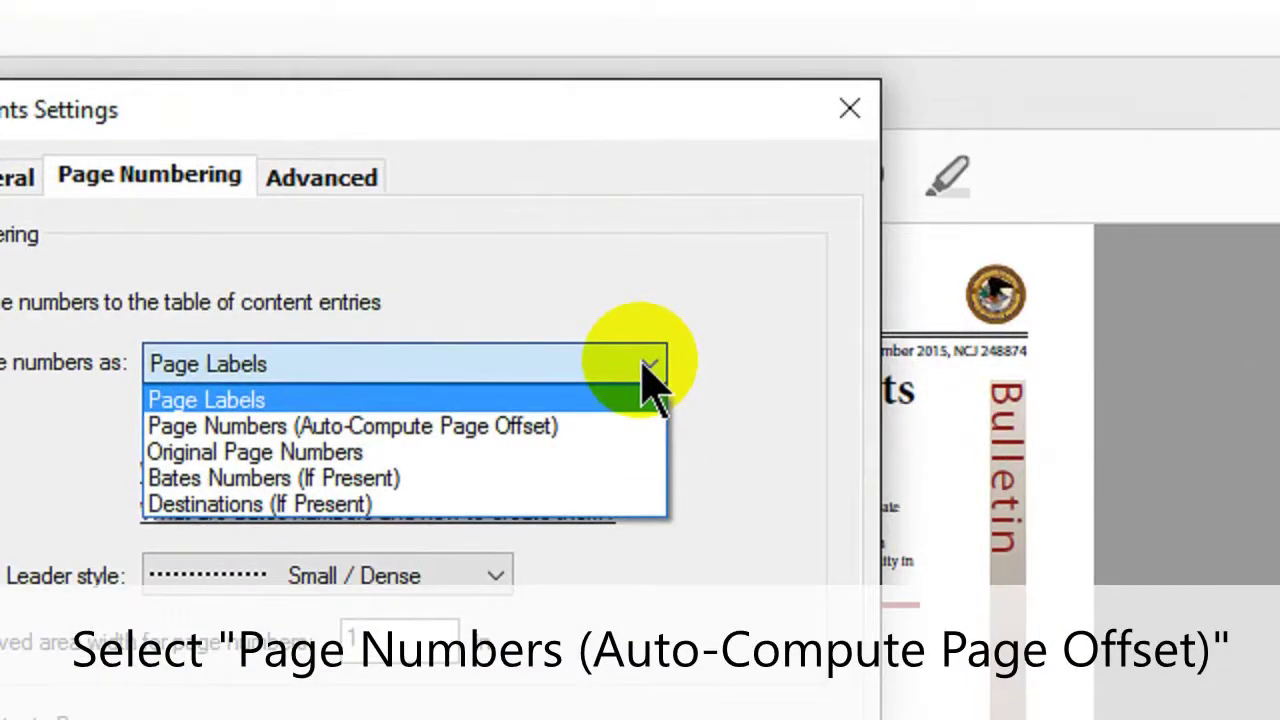
Generate the TOC with page numbers output as Page Numbers (Auto-Compute Page Offset) and look over the inserted pages
click(588, 440)
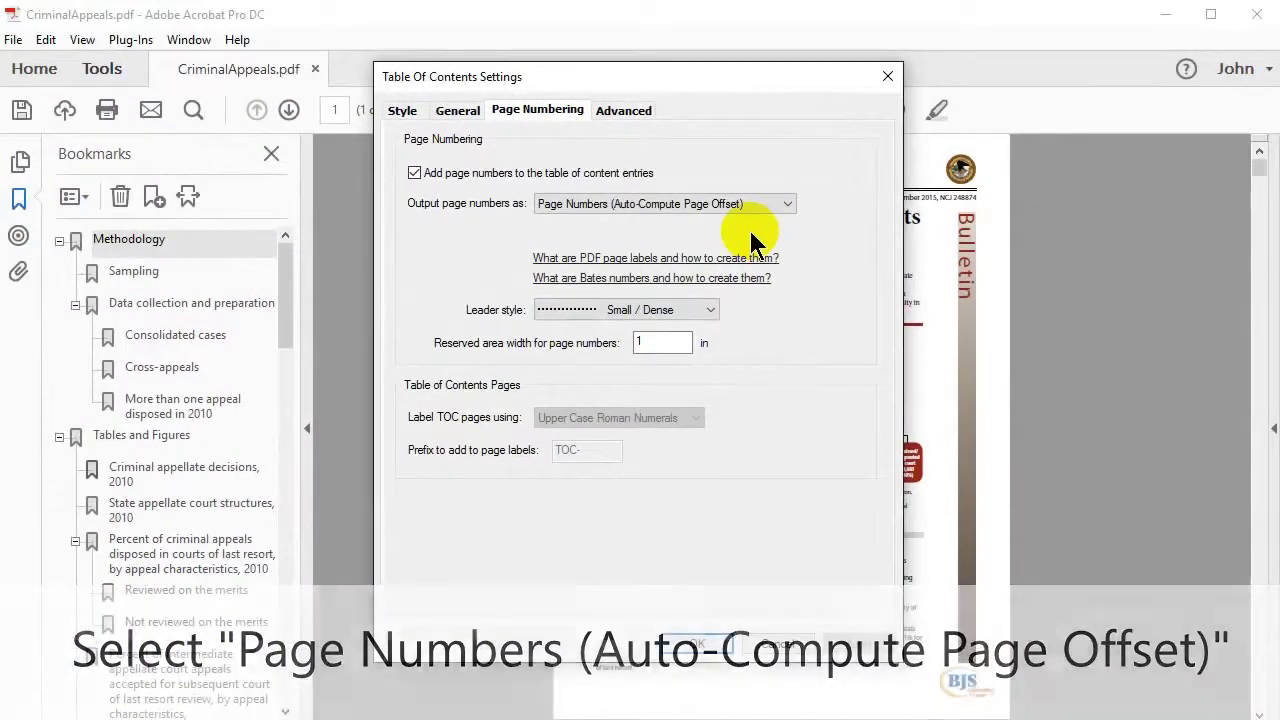
click(705, 641)
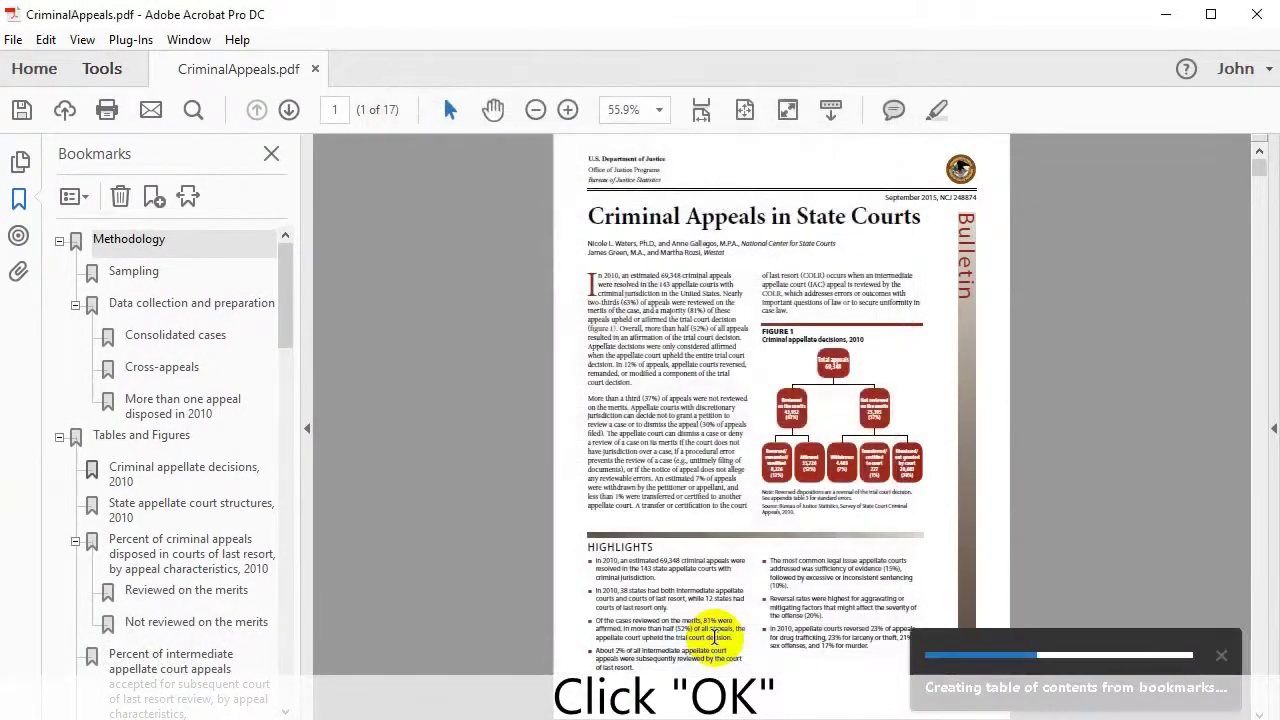
click(840, 418)
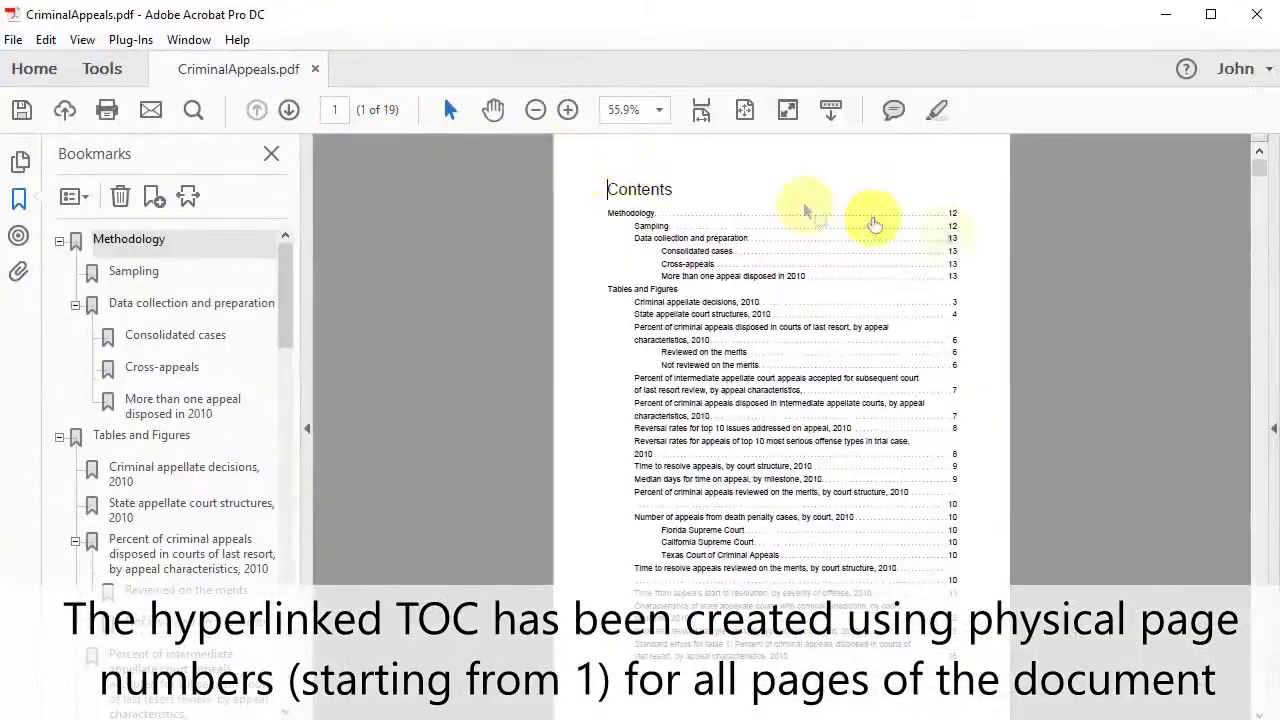
click(1262, 269)
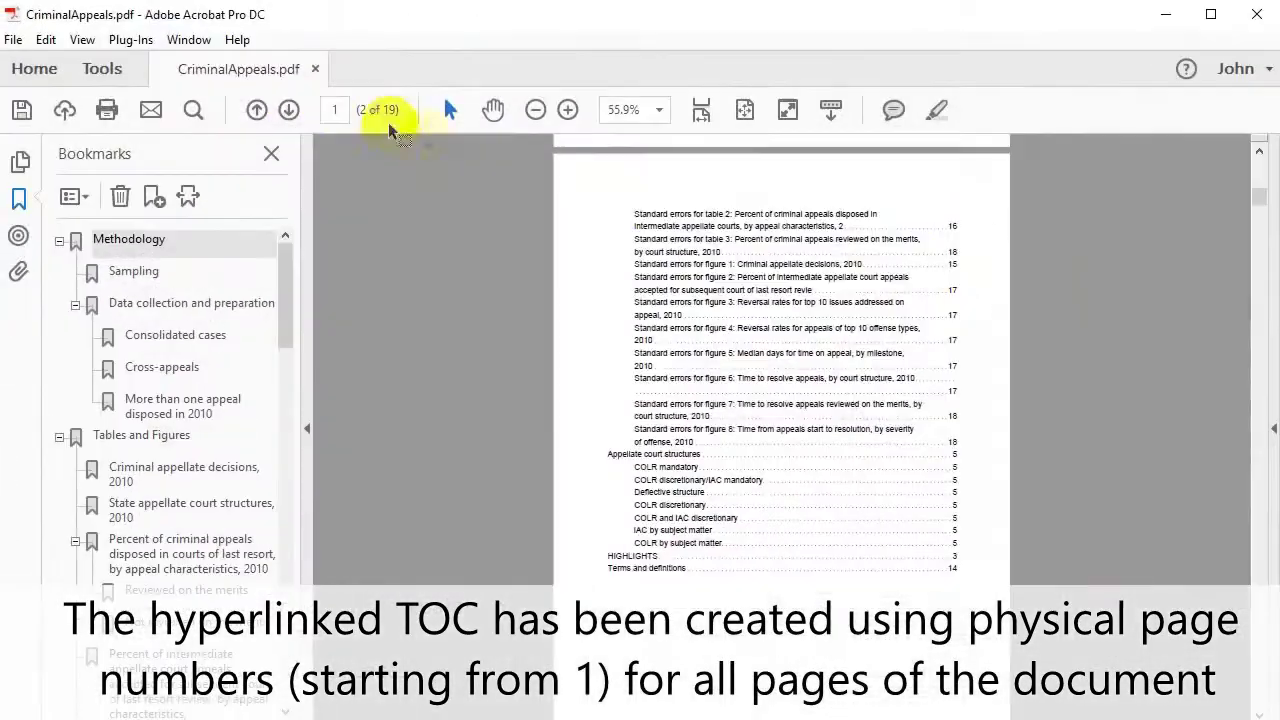
click(1257, 301)
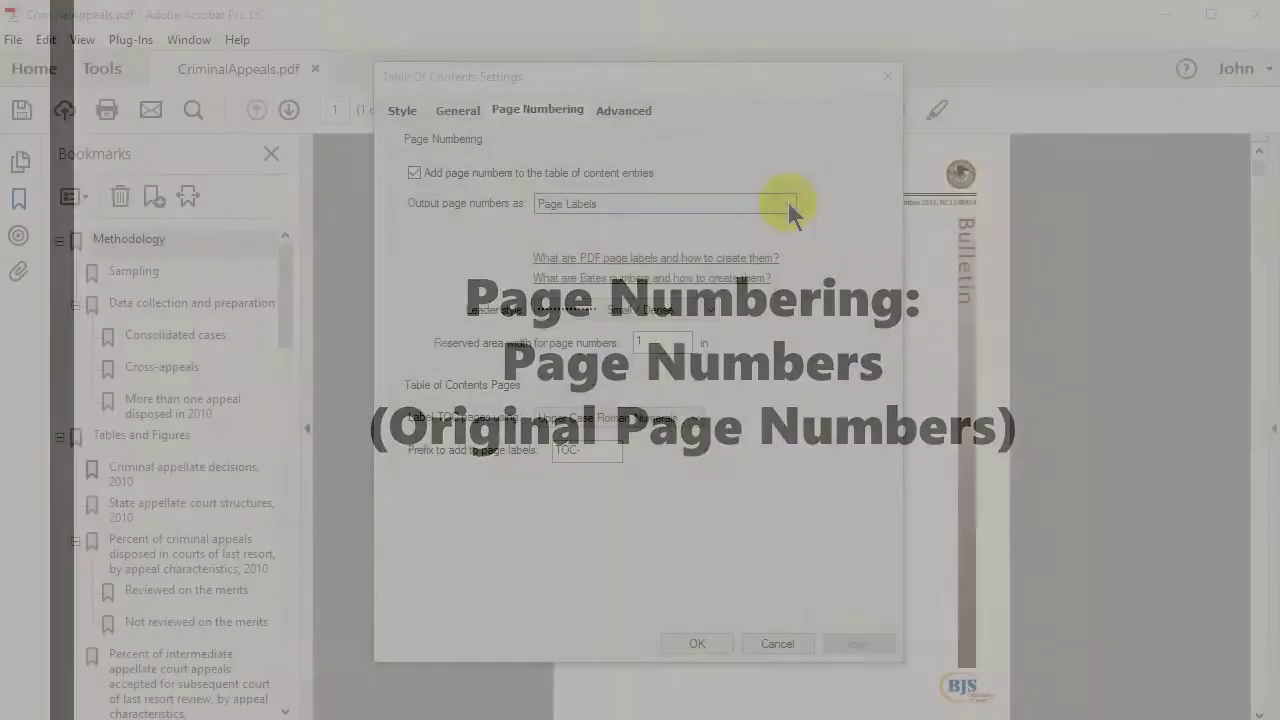
Output the TOC page numbers as Original Page Numbers with a page offset of 0
click(788, 202)
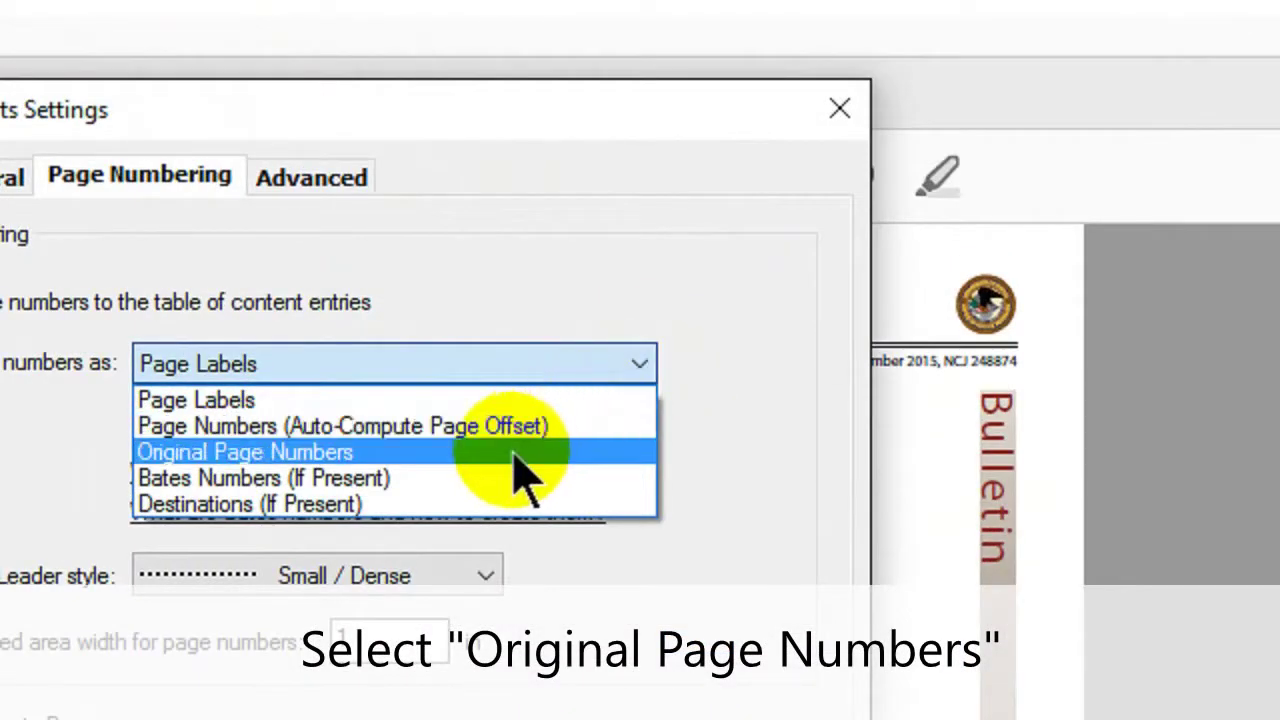
click(393, 455)
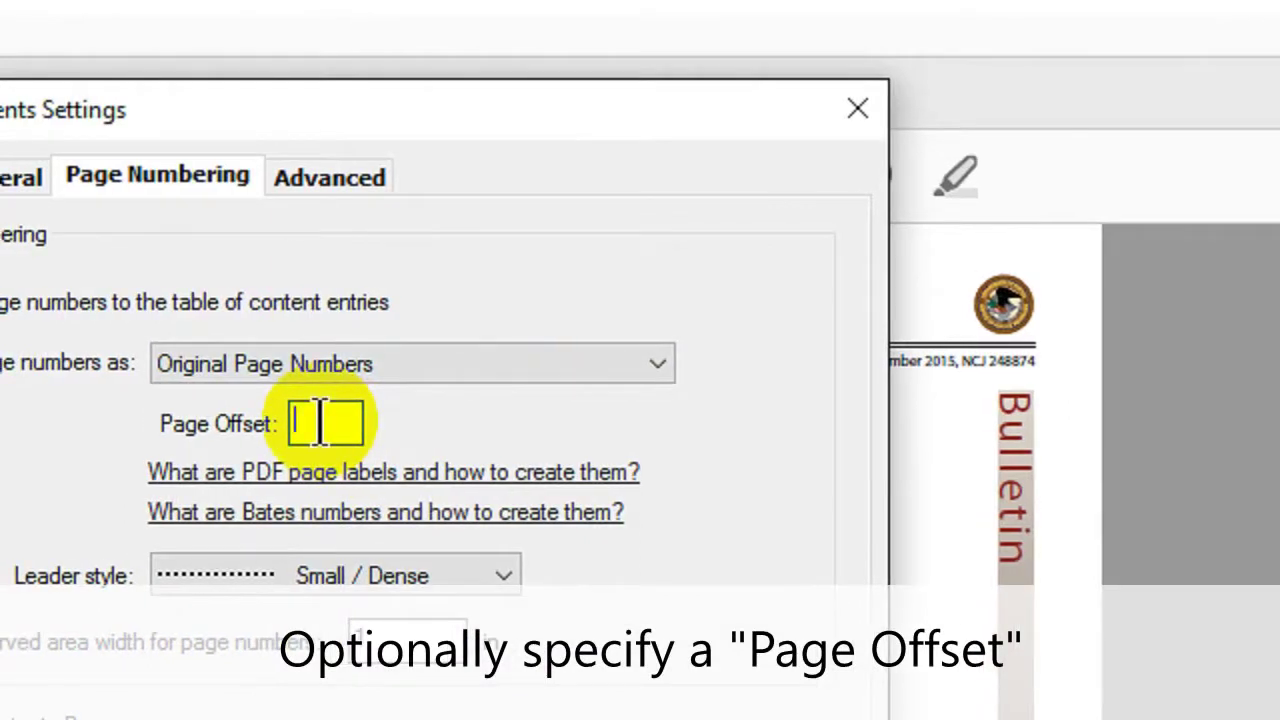
click(320, 424)
text(12)
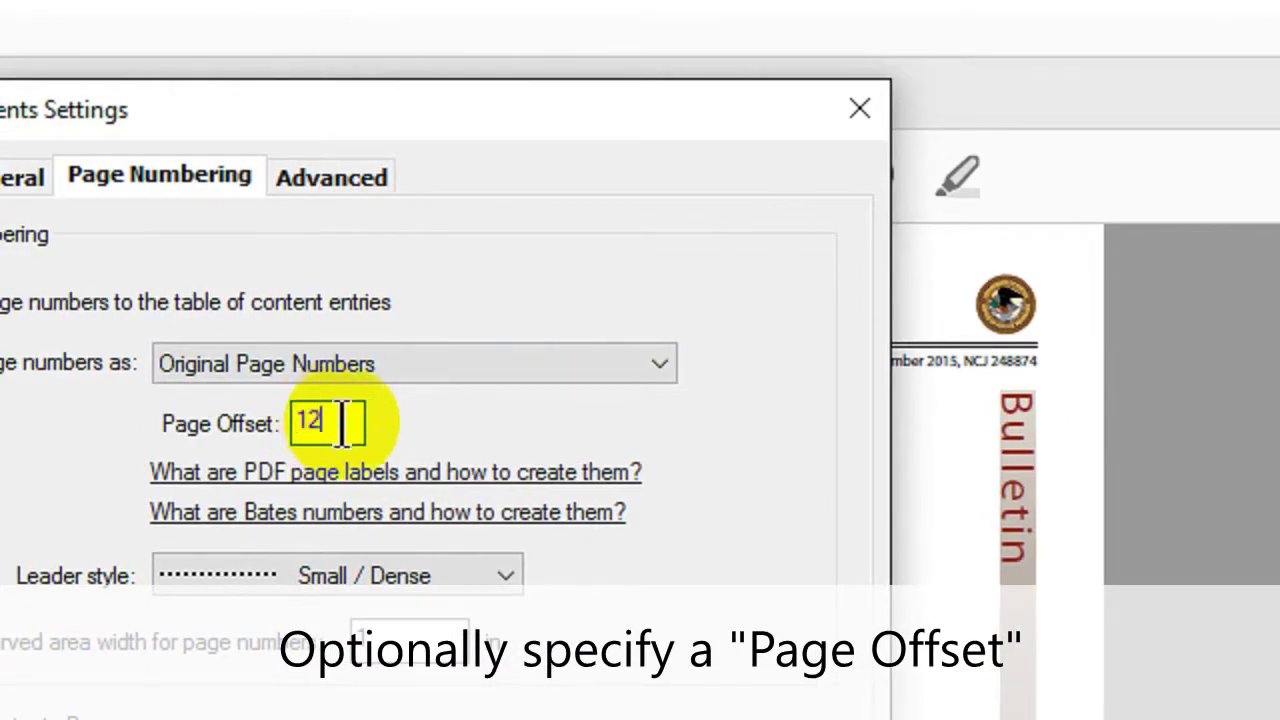
text(0)
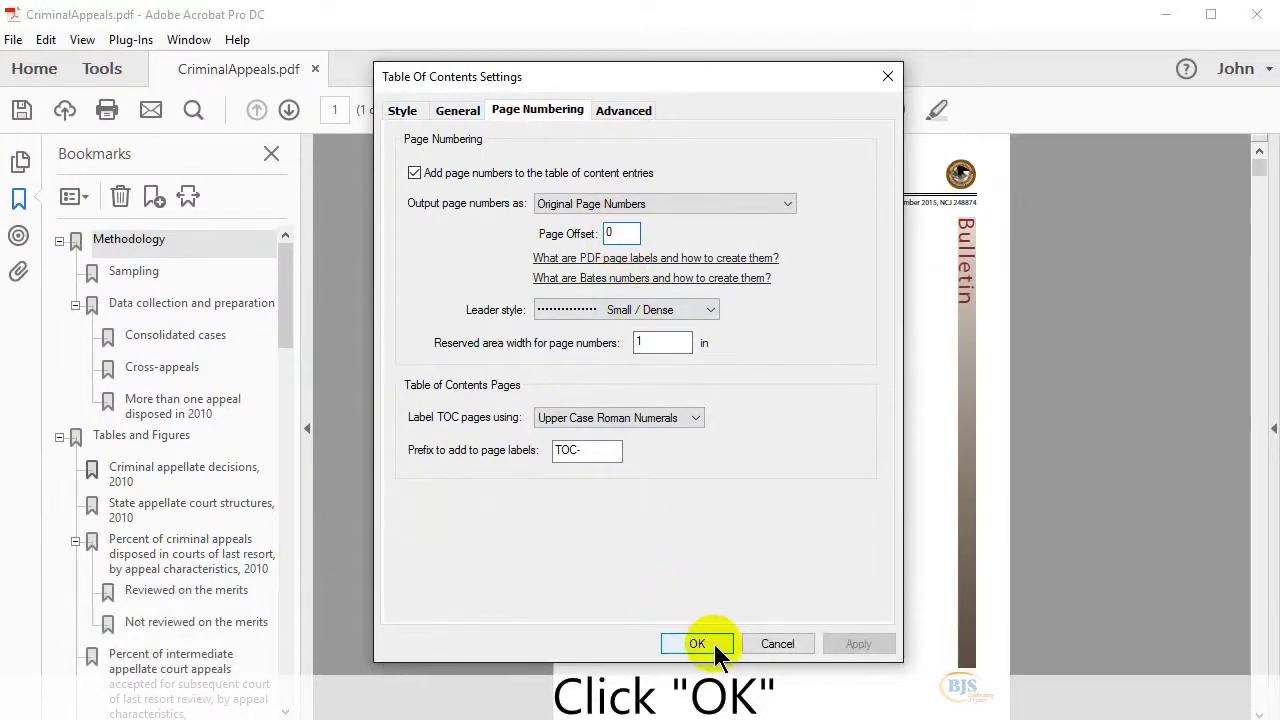
Generate the table of contents with original page numbers and look over the inserted TOC pages and their labels
click(714, 644)
click(834, 414)
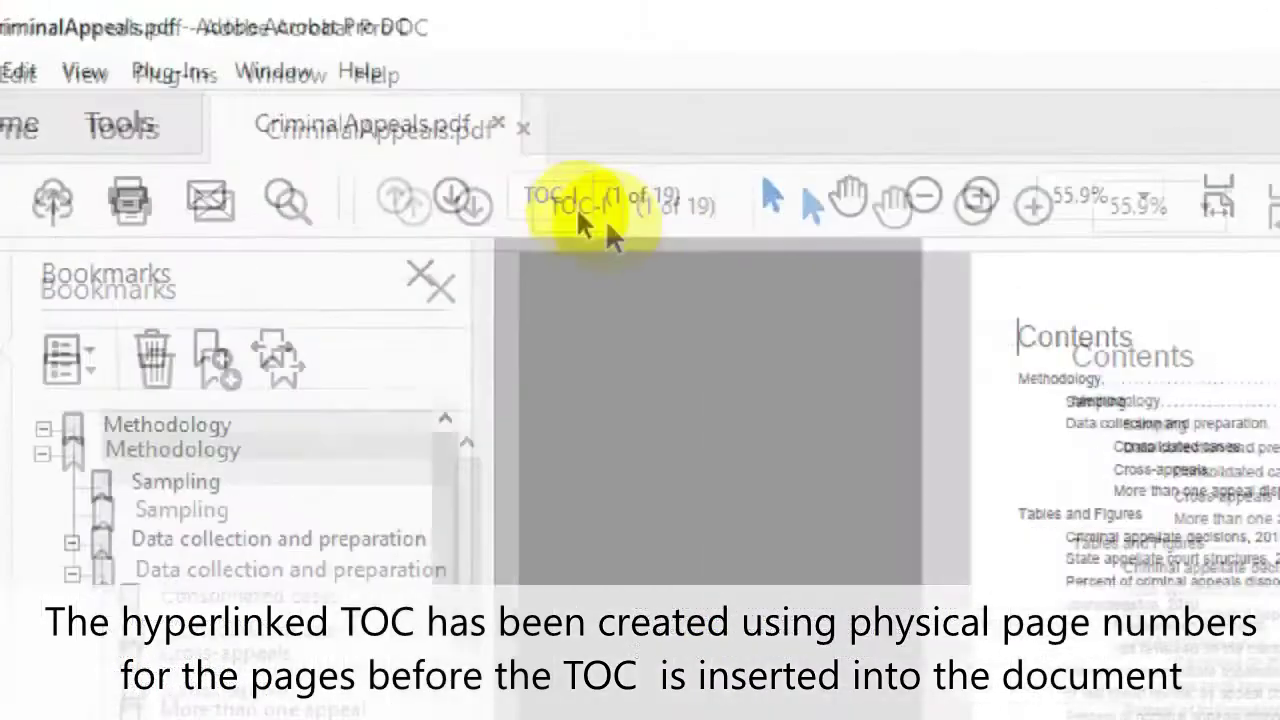
click(1259, 338)
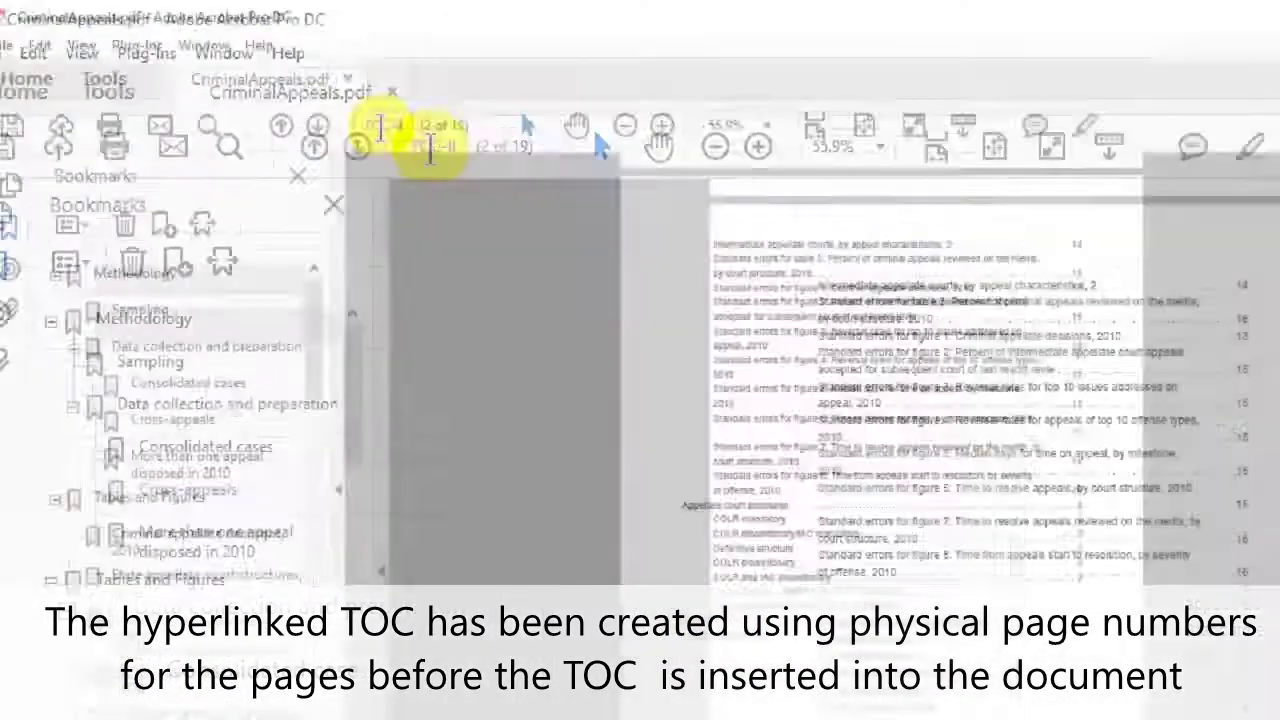
click(1264, 337)
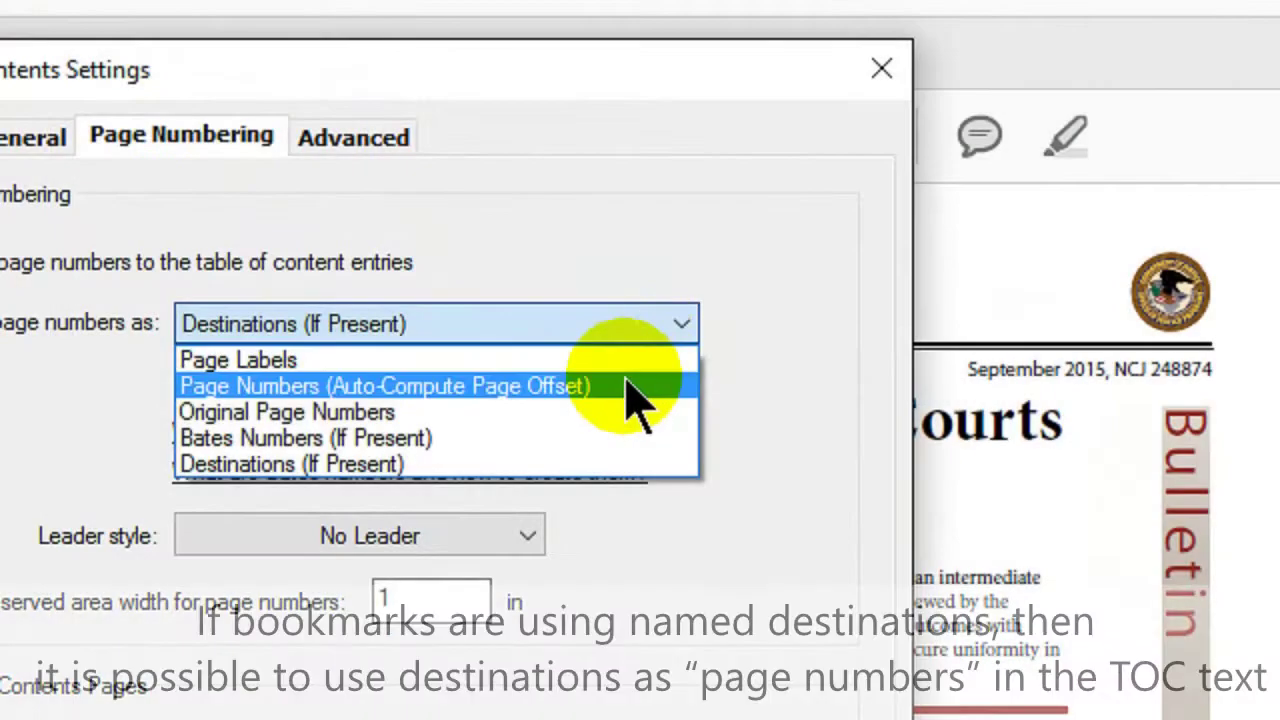
Generate the TOC with page numbers output as Destinations (If Present) and look over its entries at 75% zoom
click(516, 465)
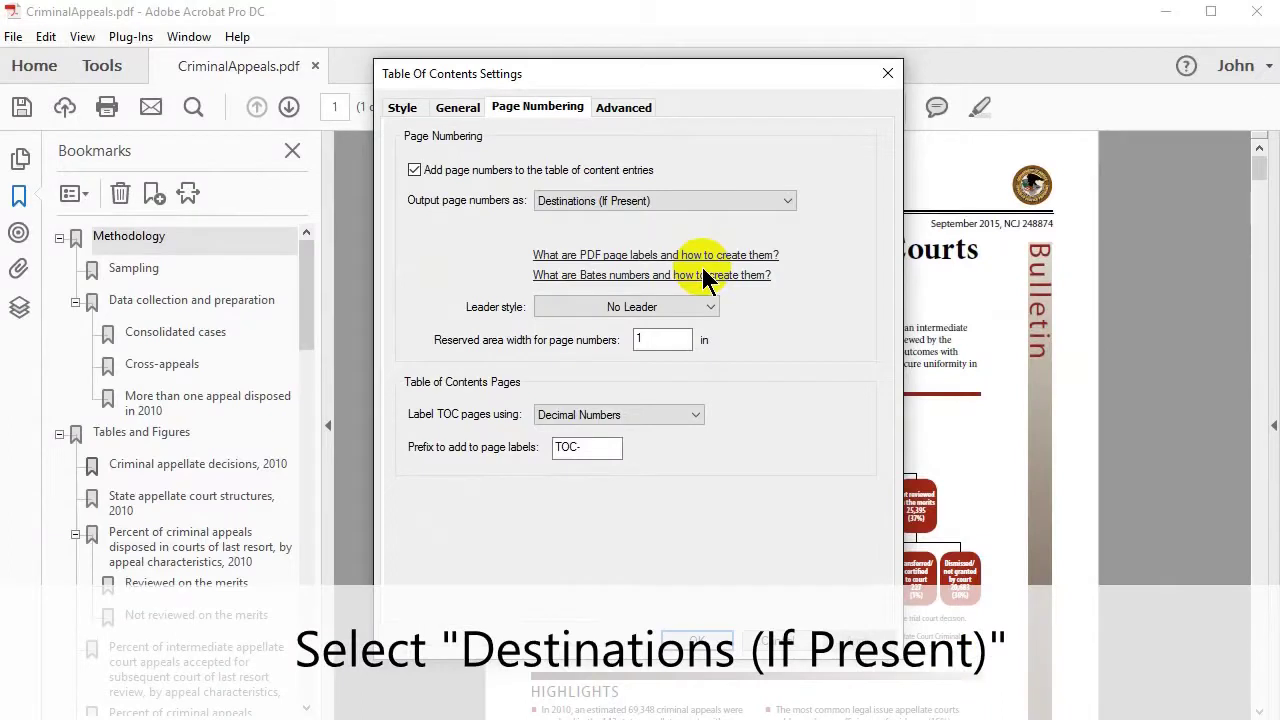
click(697, 641)
click(835, 410)
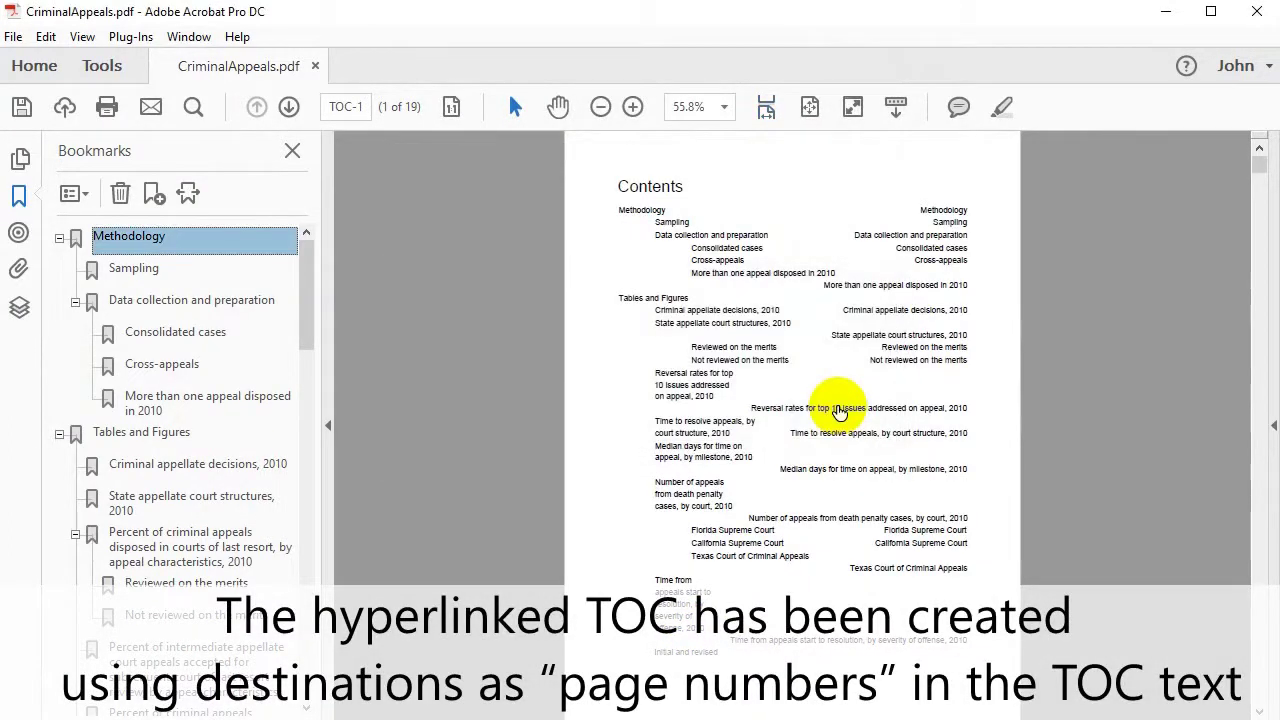
click(724, 106)
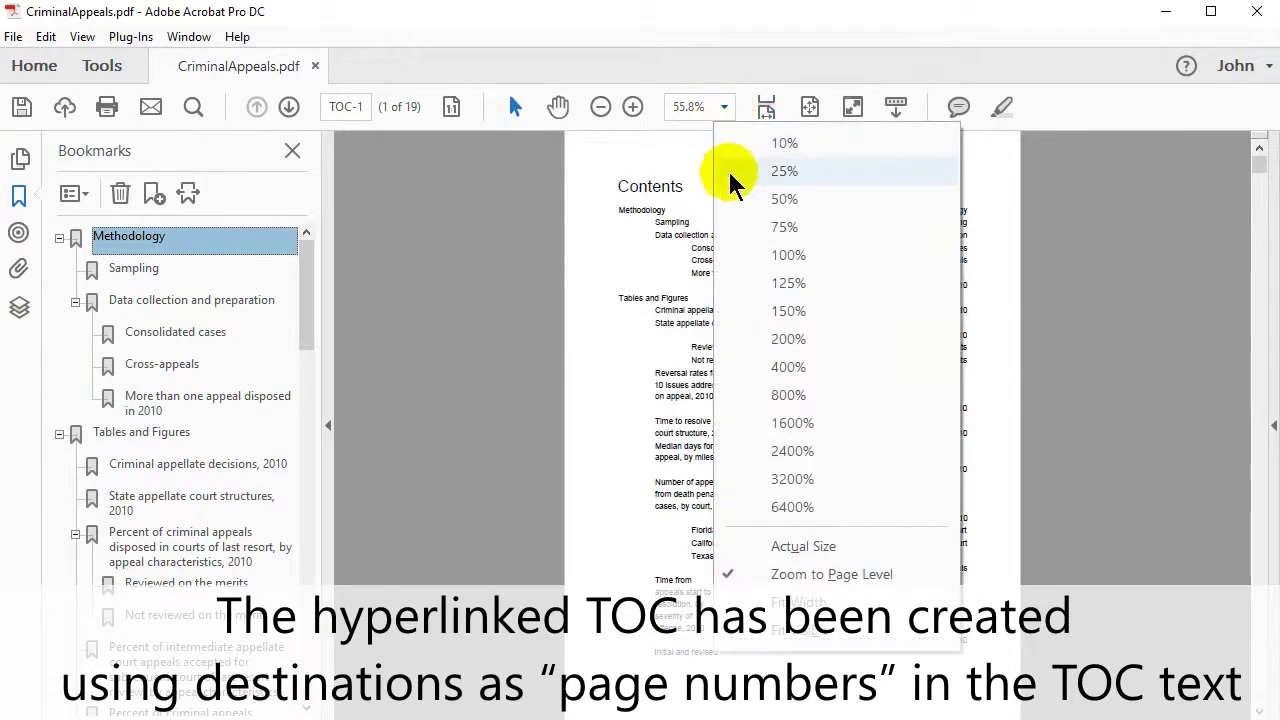
click(775, 227)
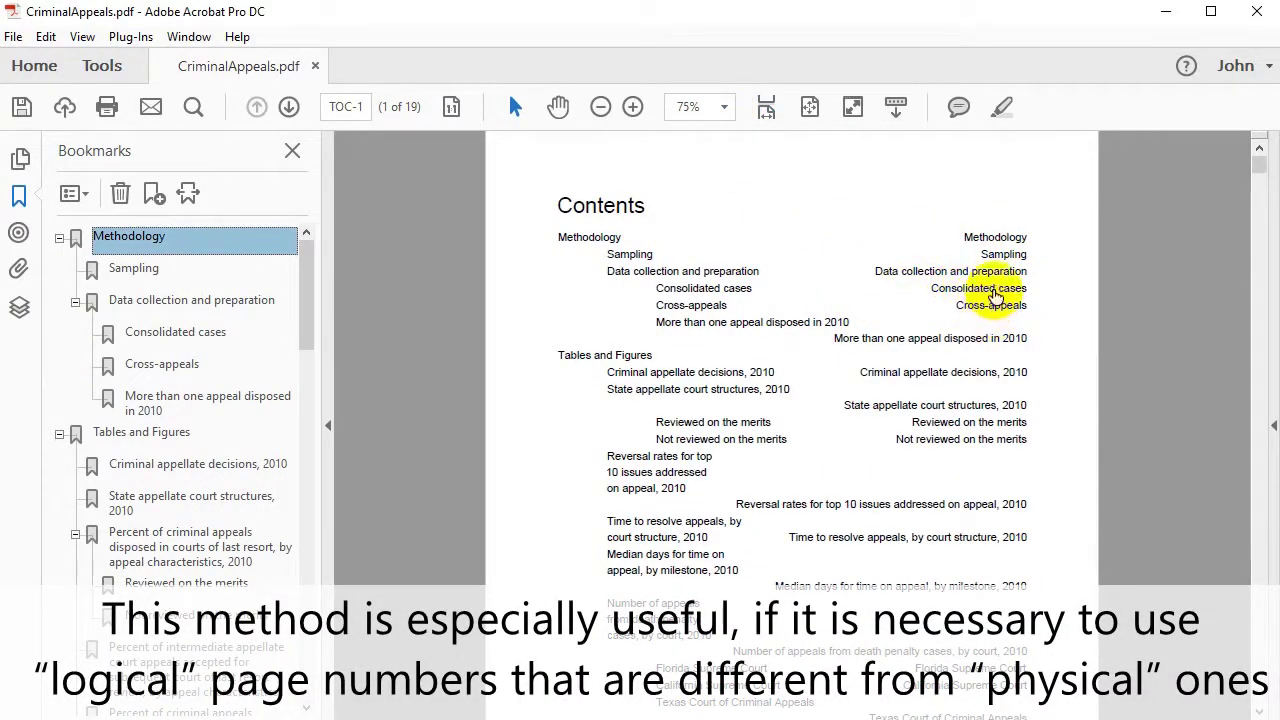
click(991, 306)
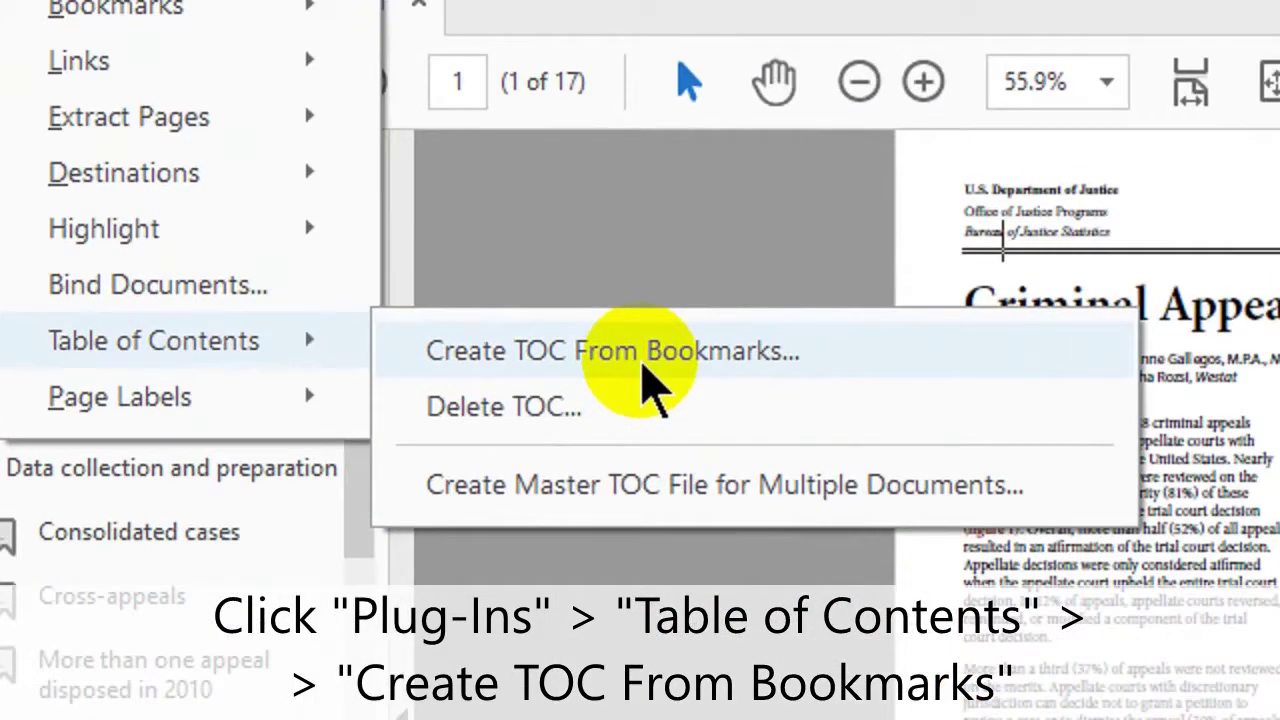
Start a new TOC from bookmarks and examine the font, size and color choices for the title style, keeping Arial, 22, Black
click(643, 368)
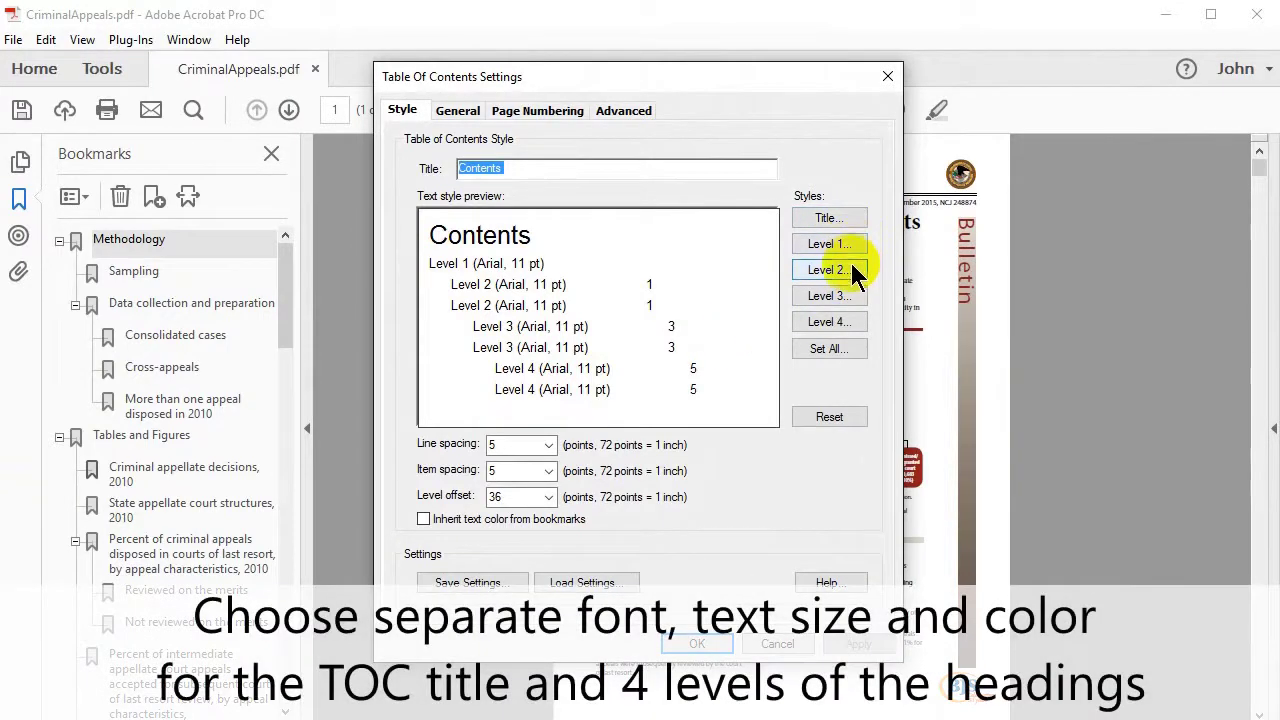
click(857, 218)
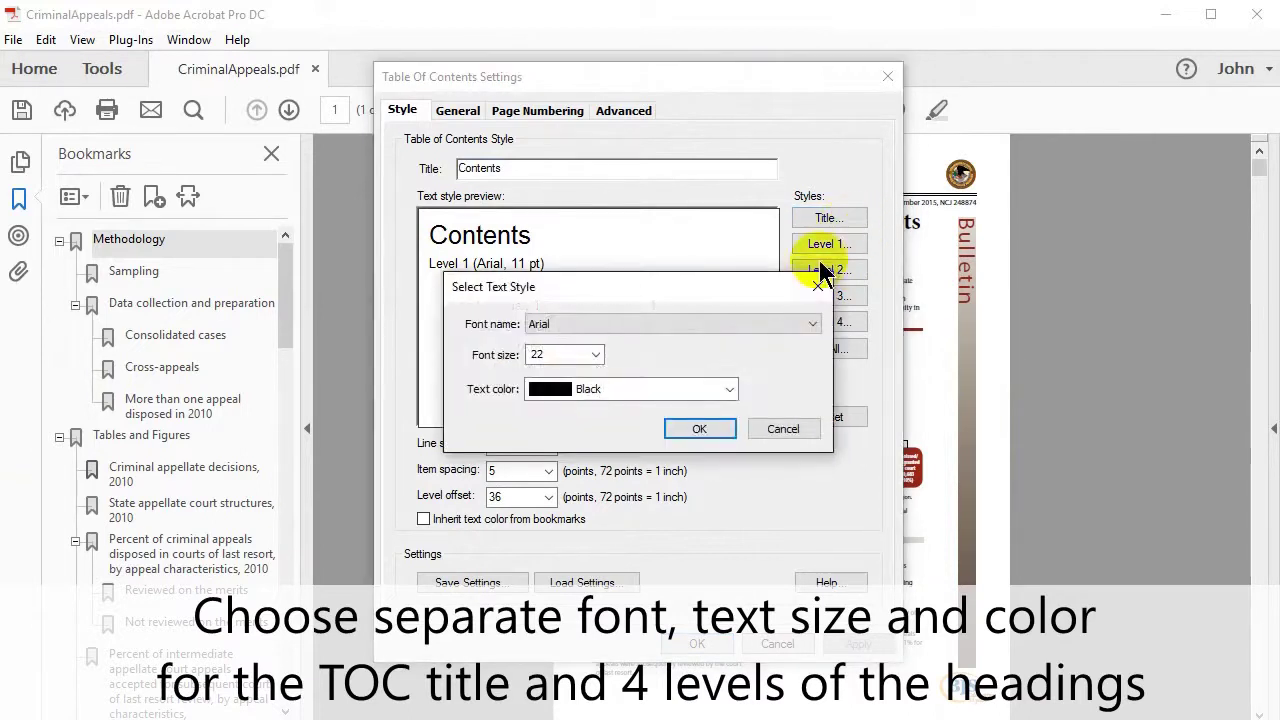
click(813, 324)
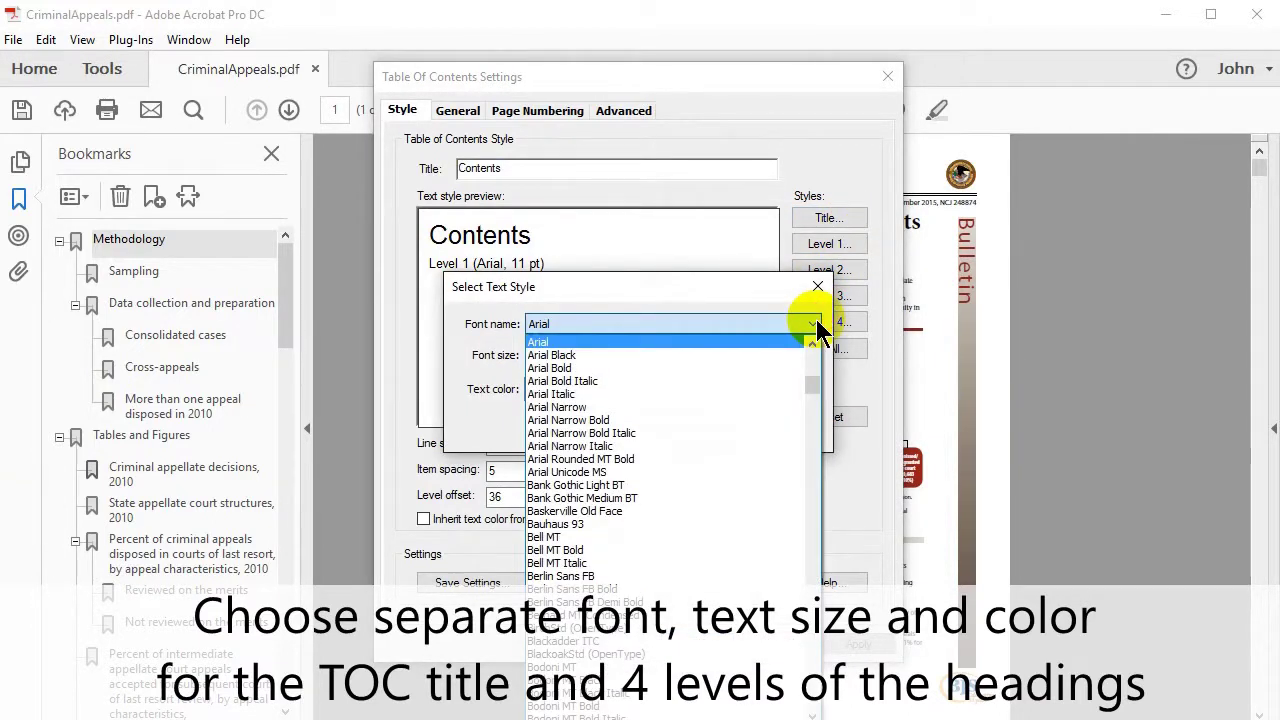
click(817, 326)
click(595, 353)
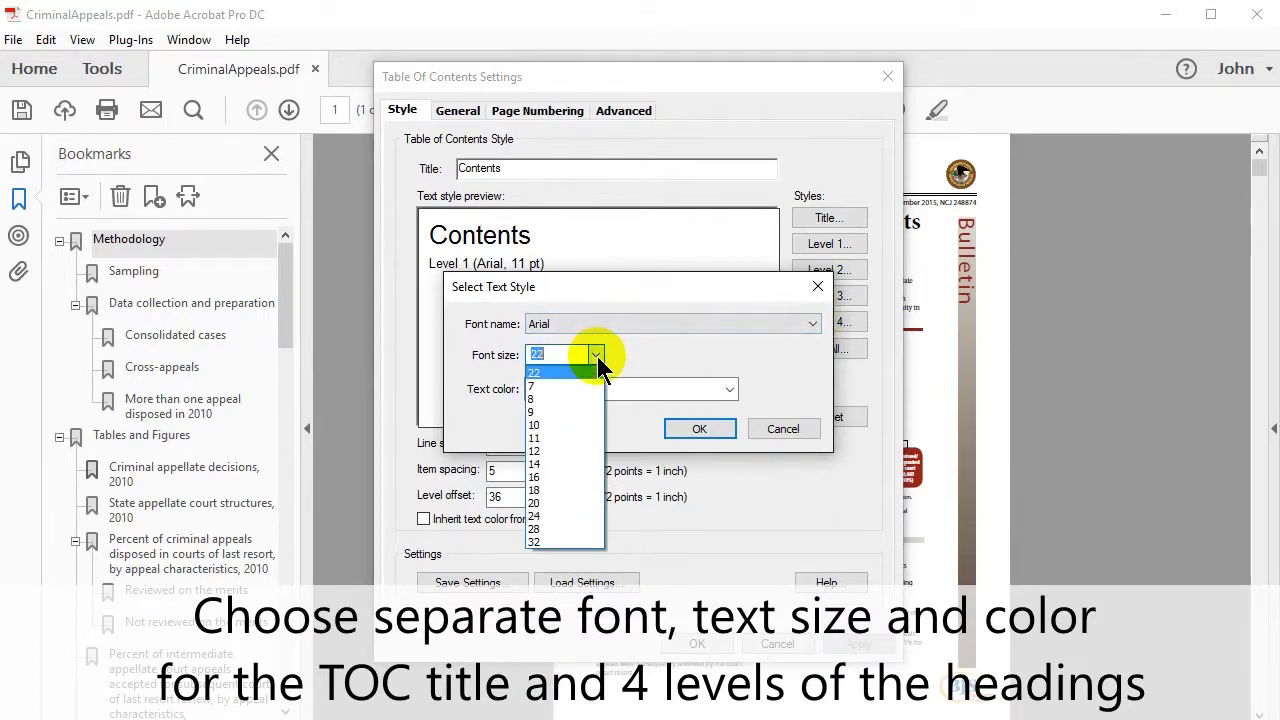
click(597, 356)
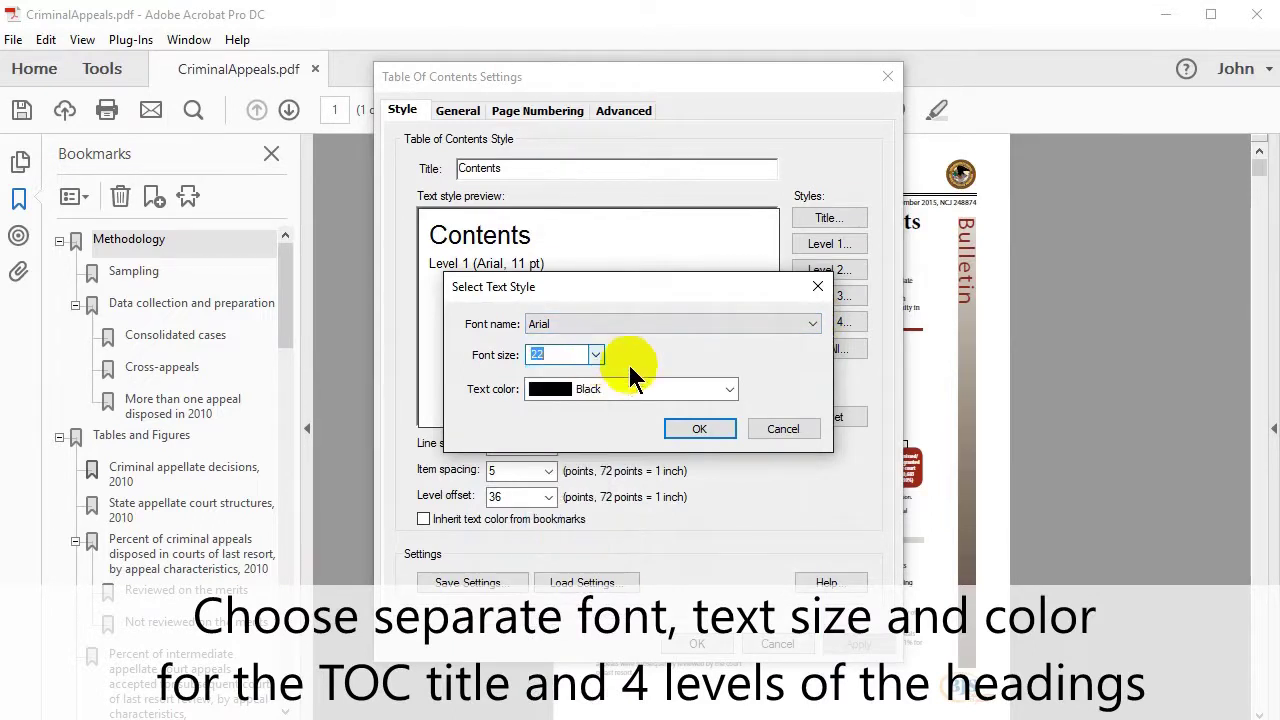
click(729, 389)
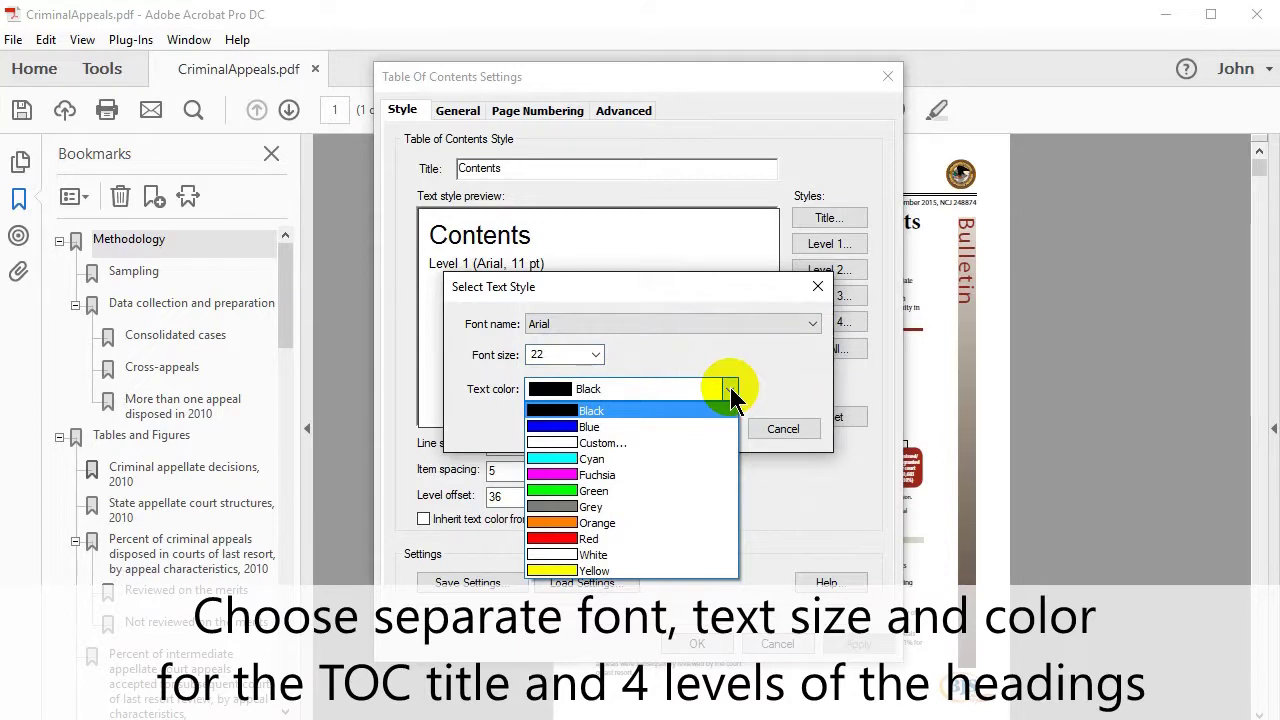
click(730, 388)
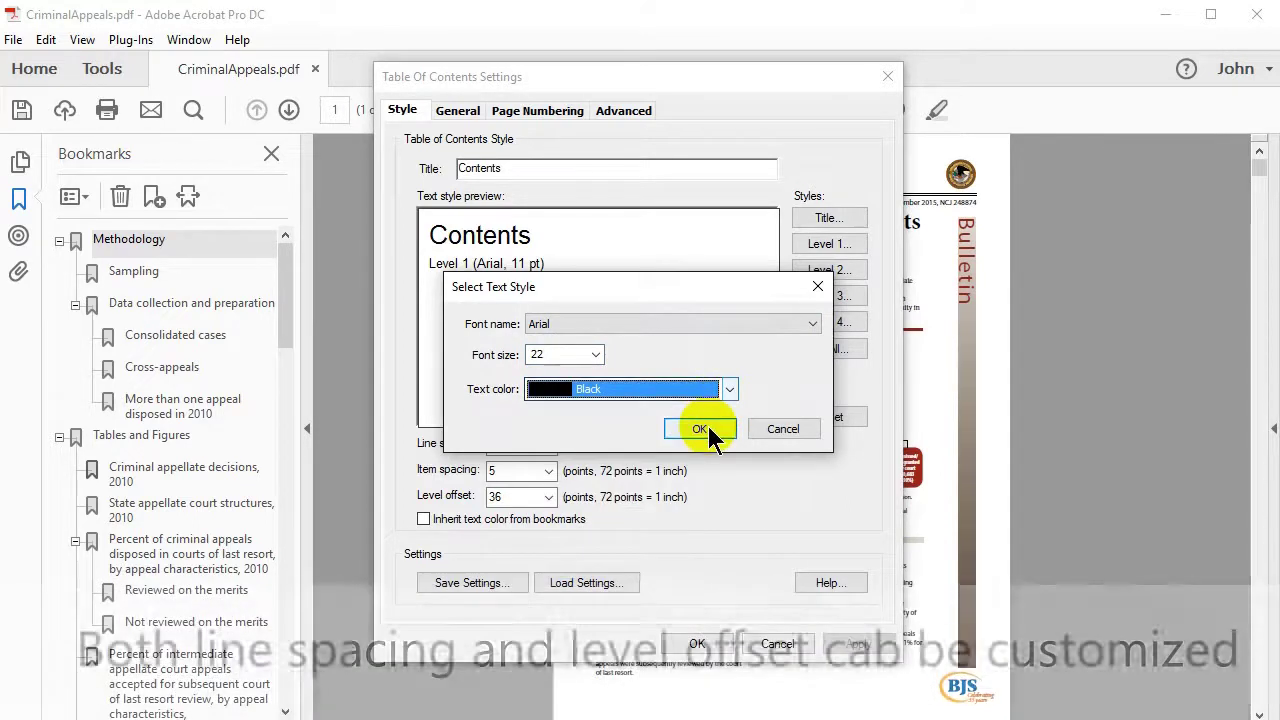
click(708, 425)
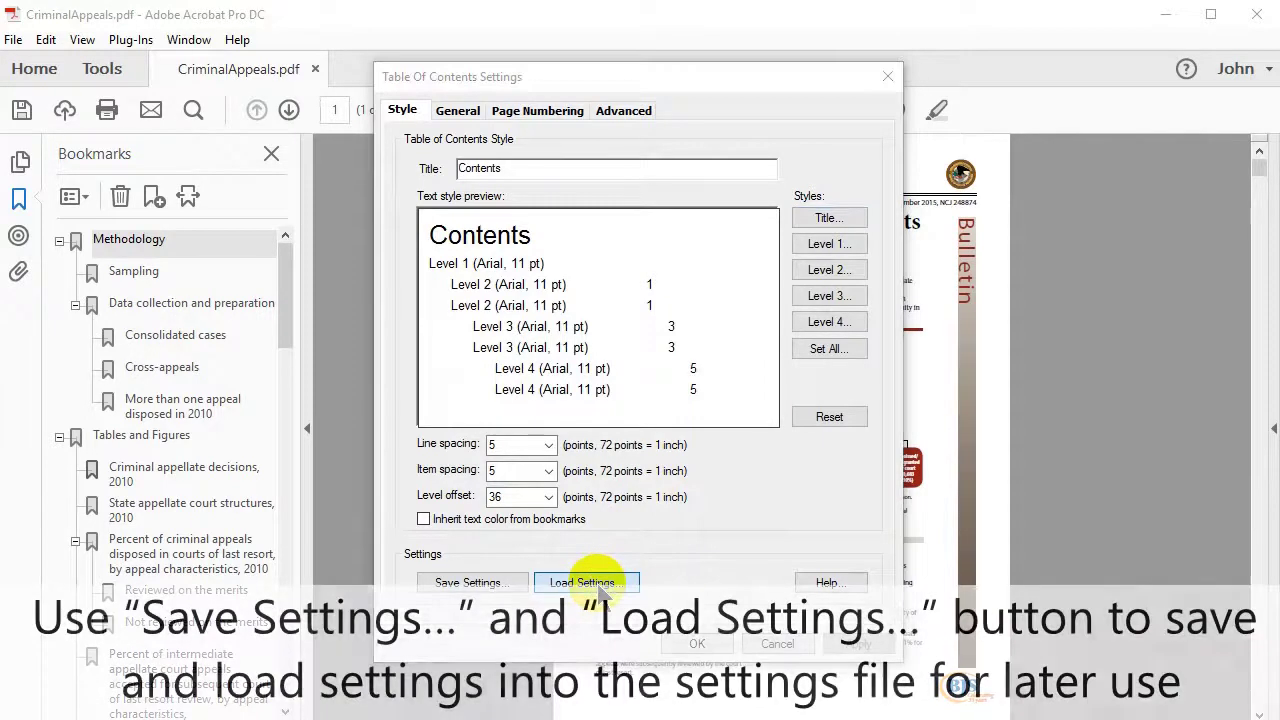
Load the saved table of contents settings from the TOC Settings.toc file
click(599, 585)
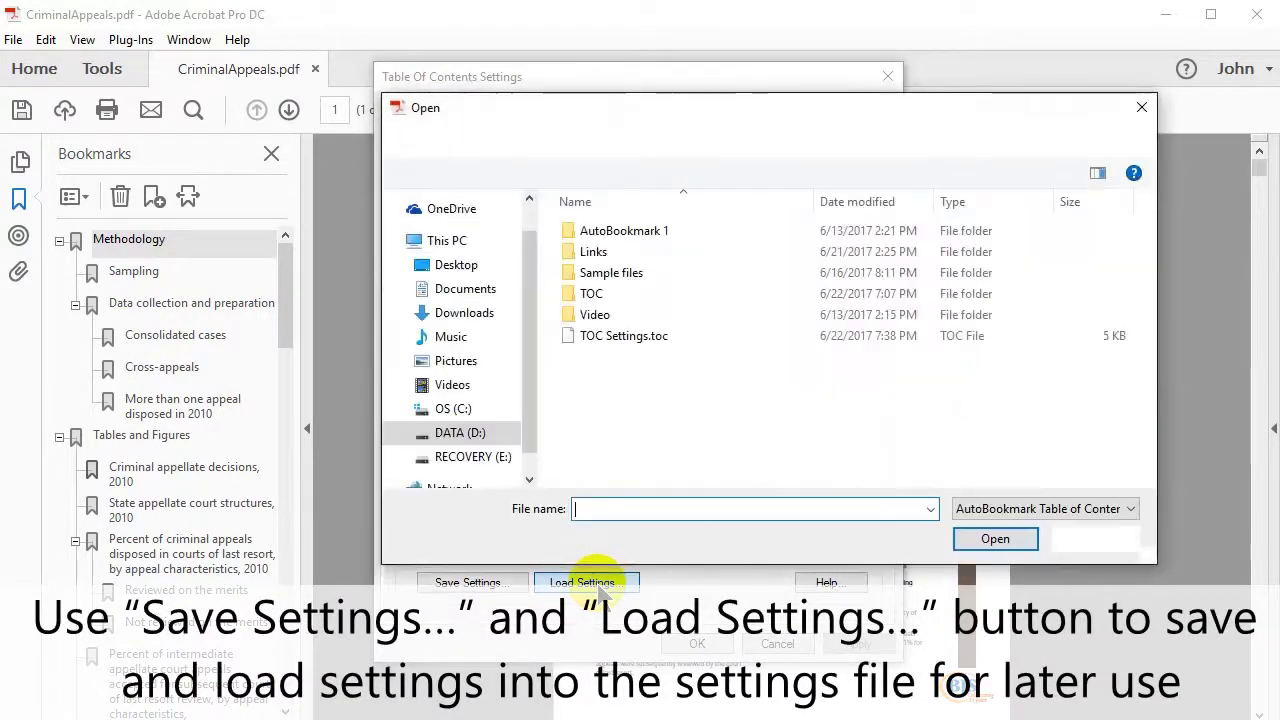
click(625, 335)
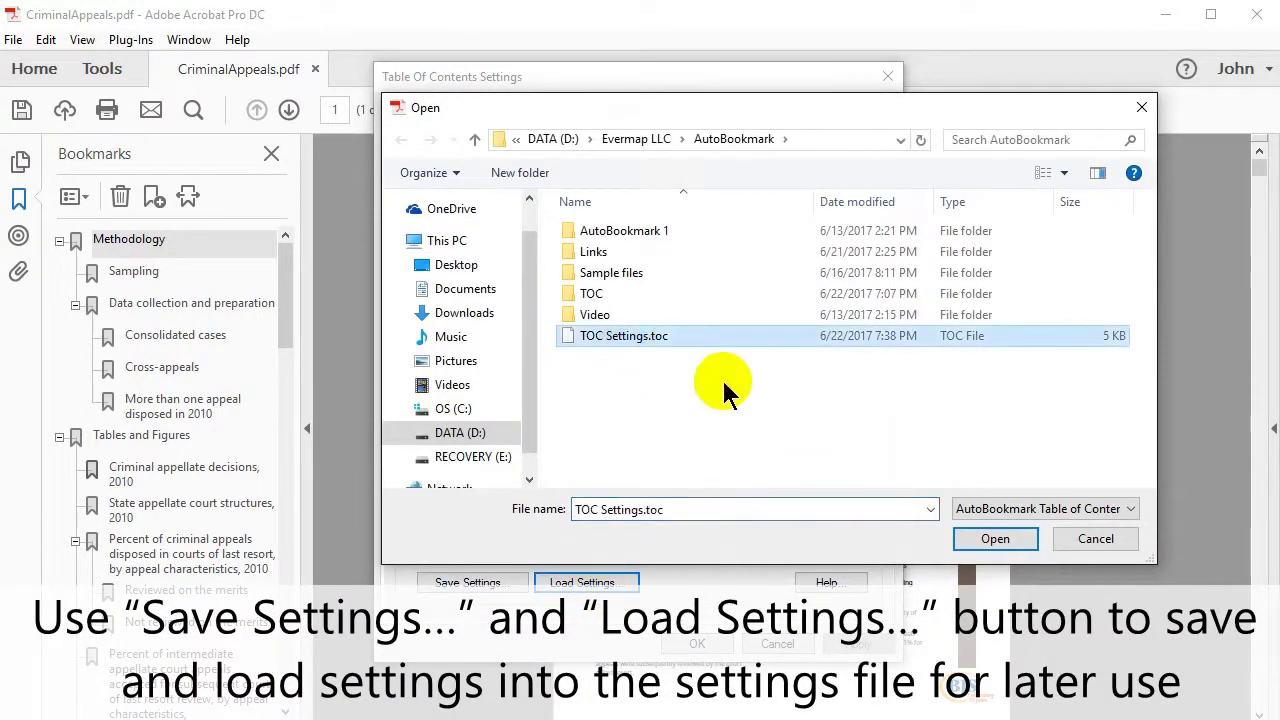
click(993, 538)
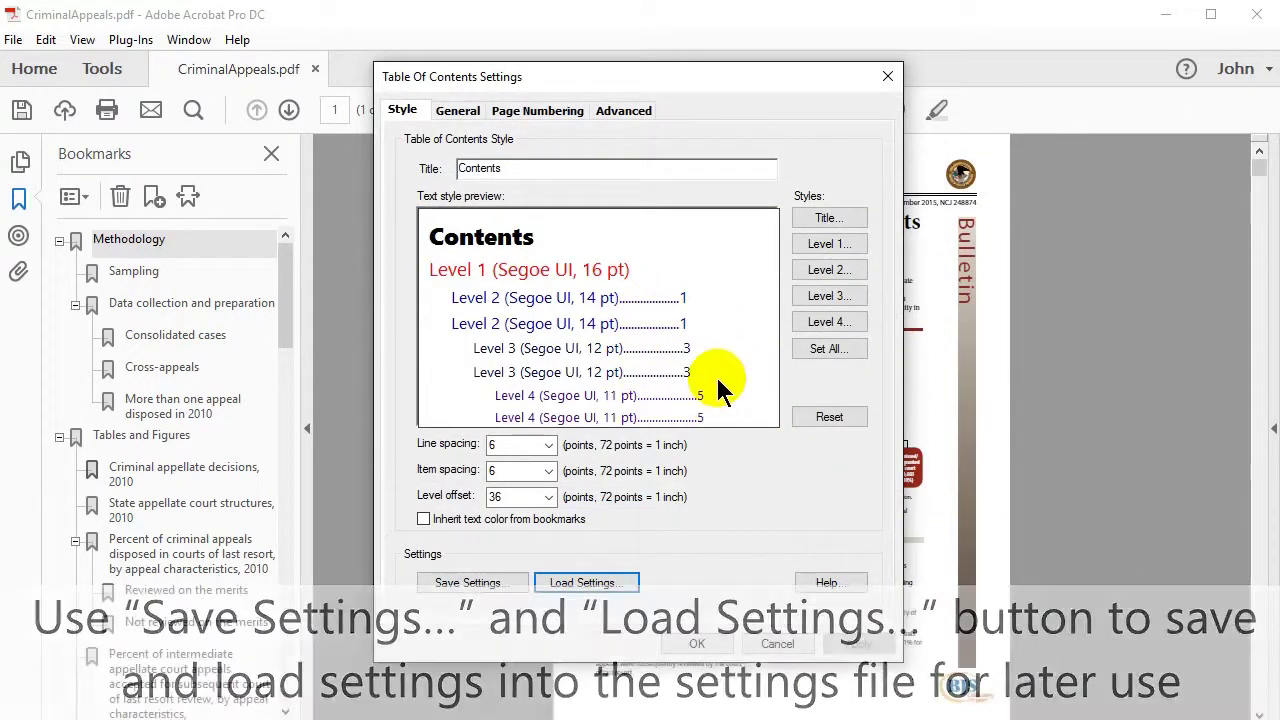
Generate the table of contents with the loaded text styles and look over the inserted pages
click(720, 643)
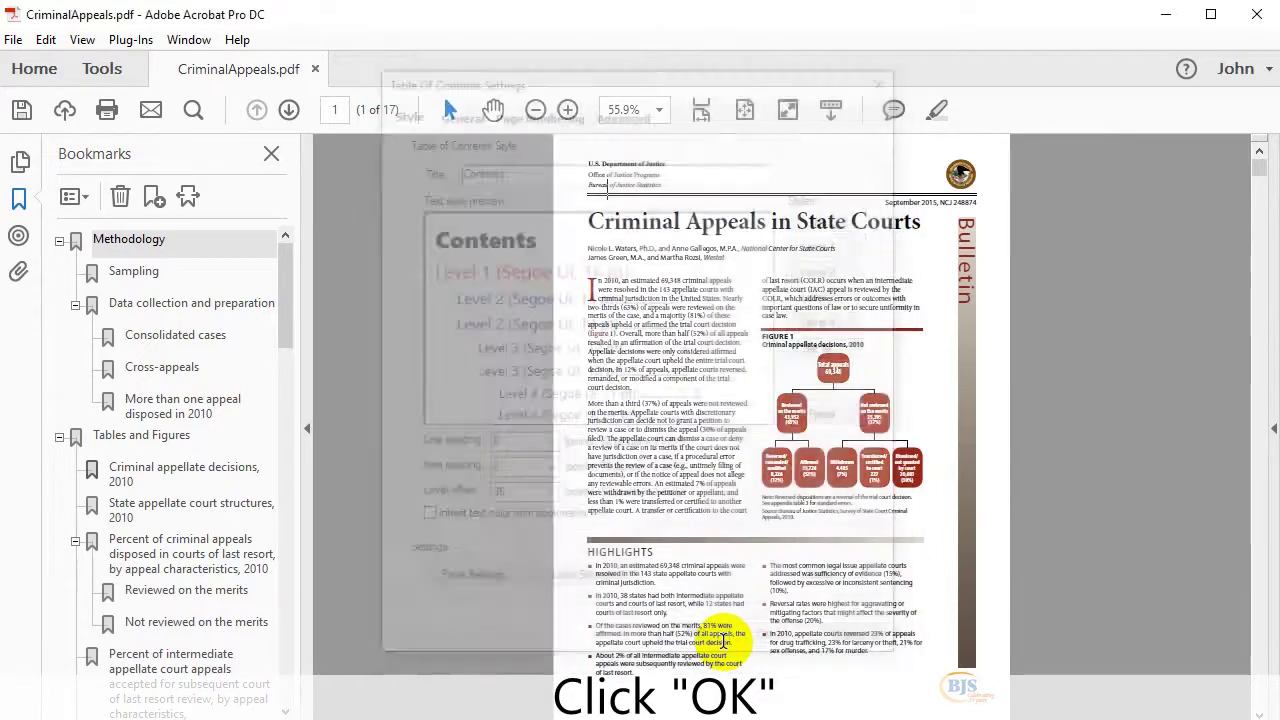
click(832, 415)
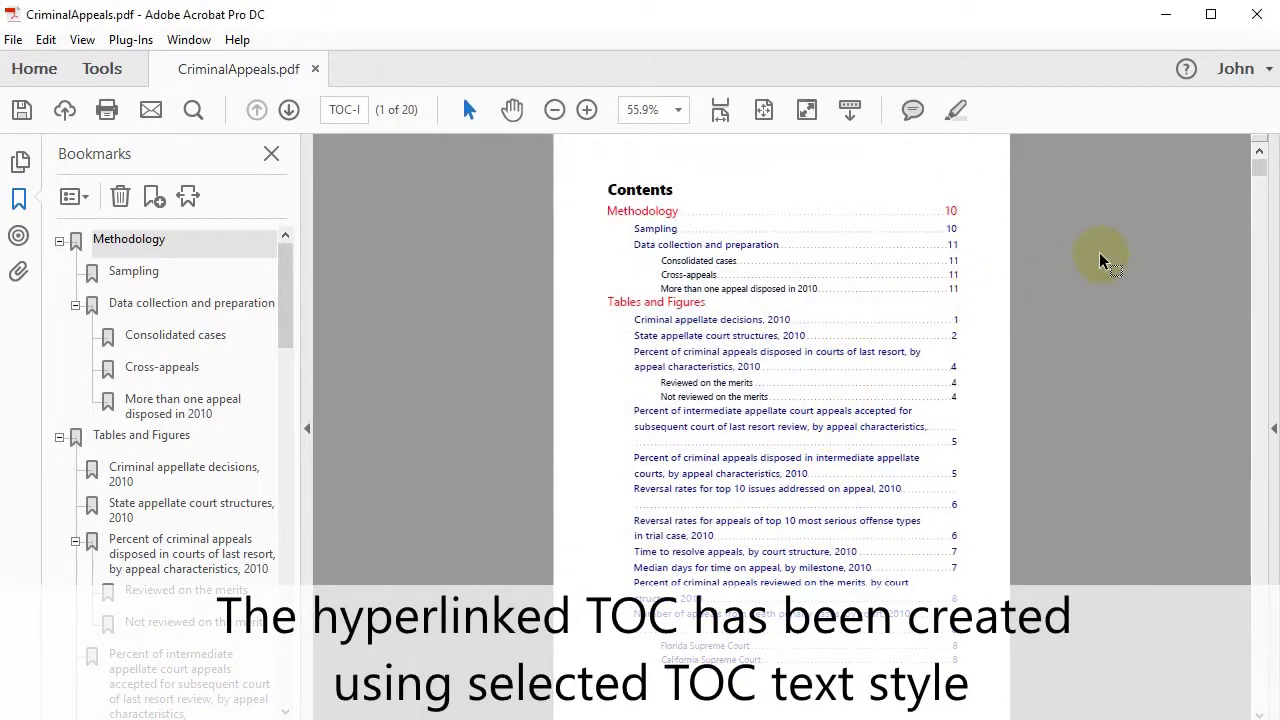
scroll(882, 374, down, 1)
scroll(884, 372, down, 2)
scroll(877, 373, up, 1)
scroll(873, 372, up, 1)
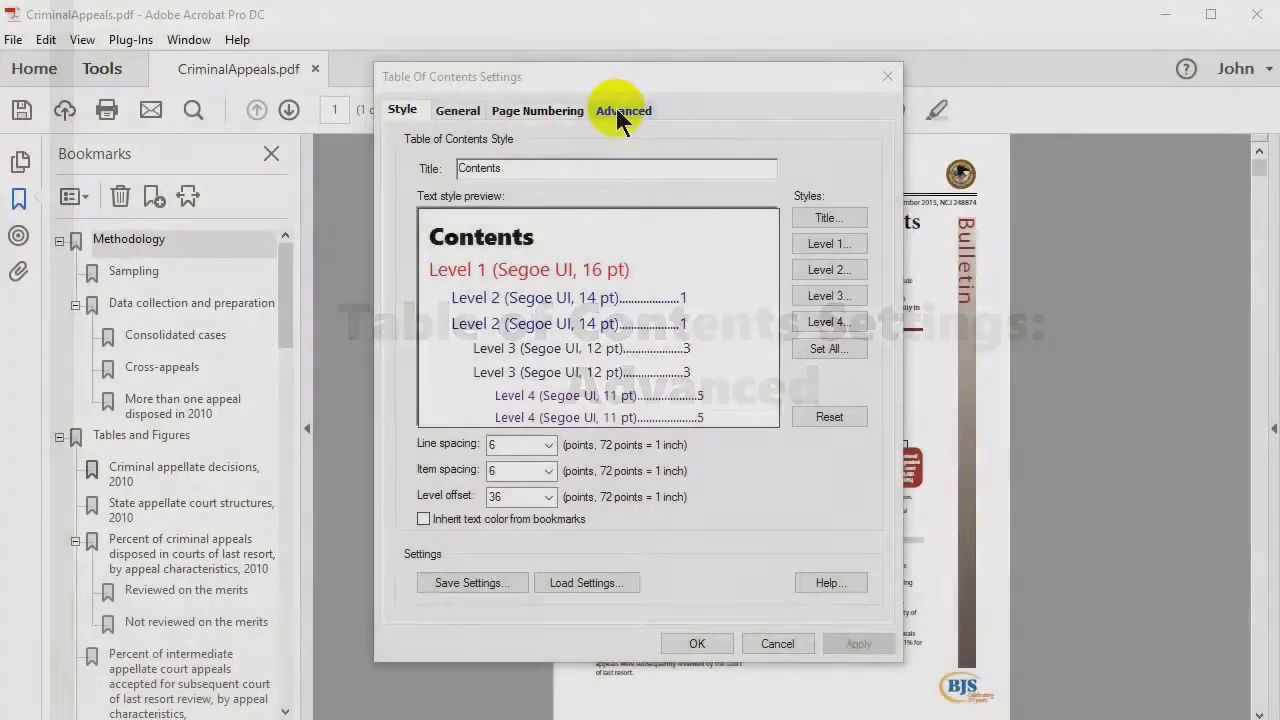
Add a background to all TOC pages using the background-cover-a4-gaya-lengkung-biru-in-awesome-legal-cover-letter PDF
click(620, 112)
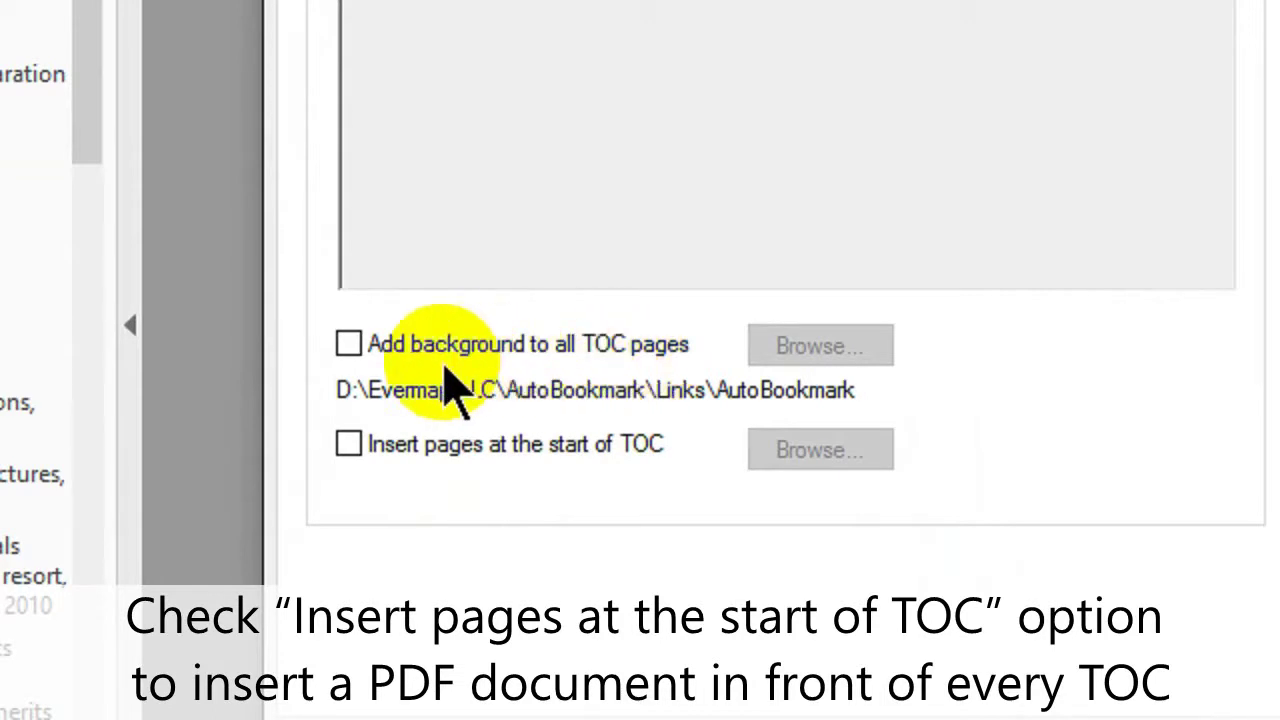
click(348, 343)
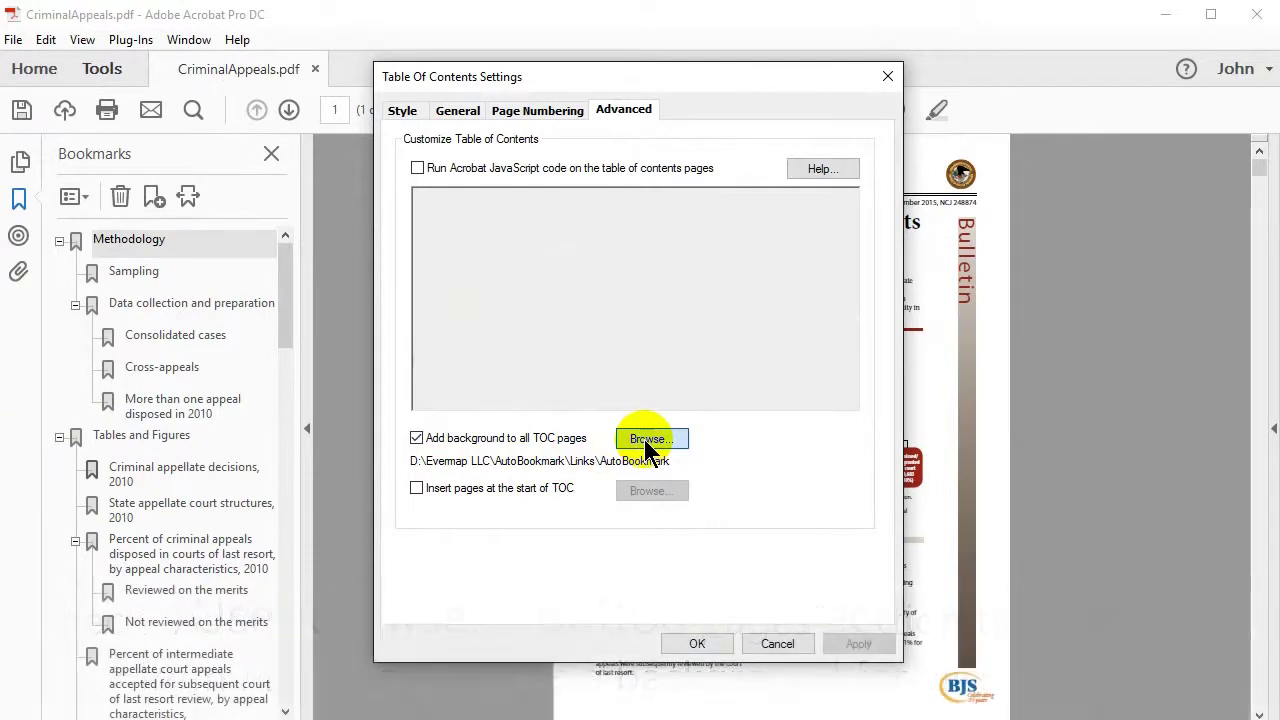
click(644, 440)
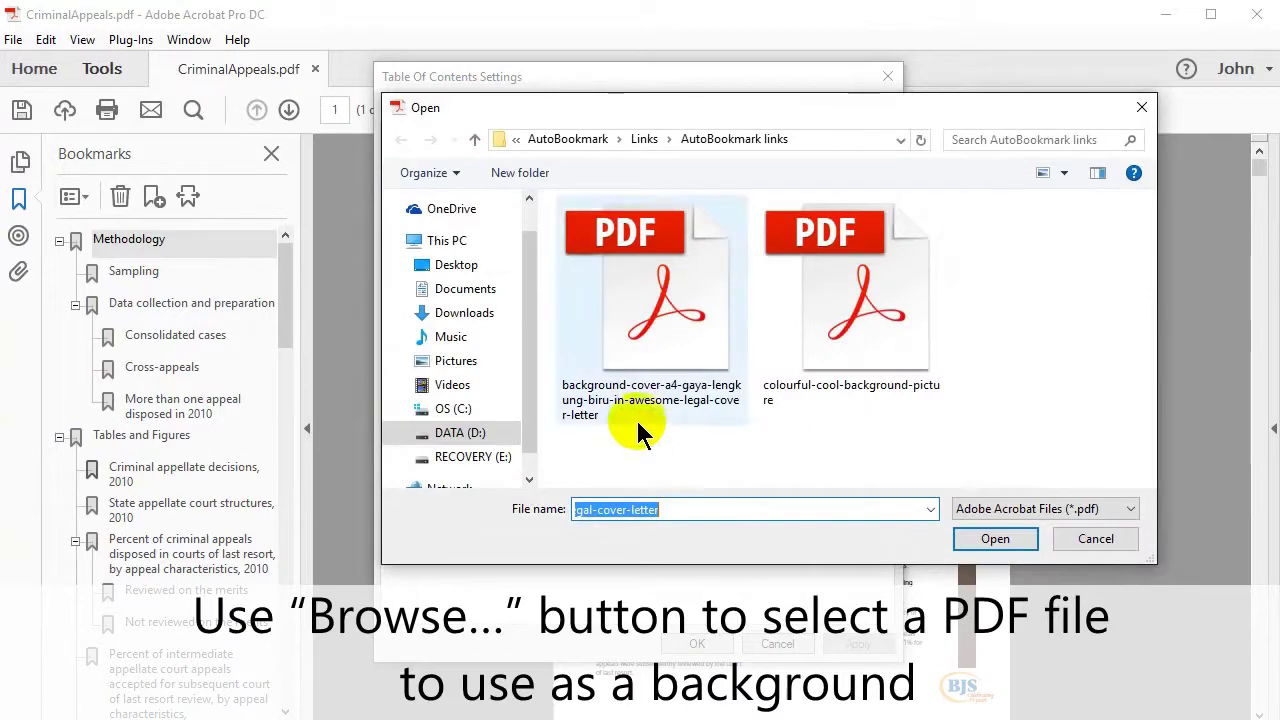
click(665, 358)
click(997, 538)
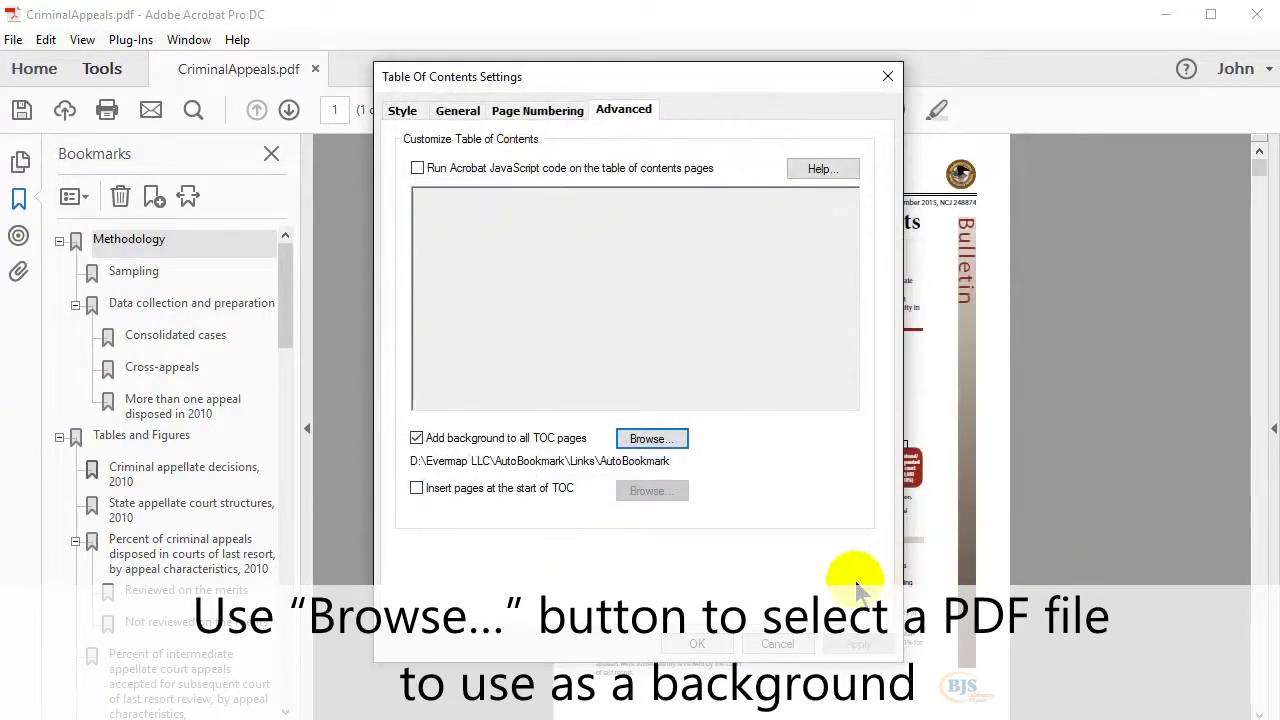
Generate the table of contents with the PDF background and look over the background on the inserted pages
click(700, 644)
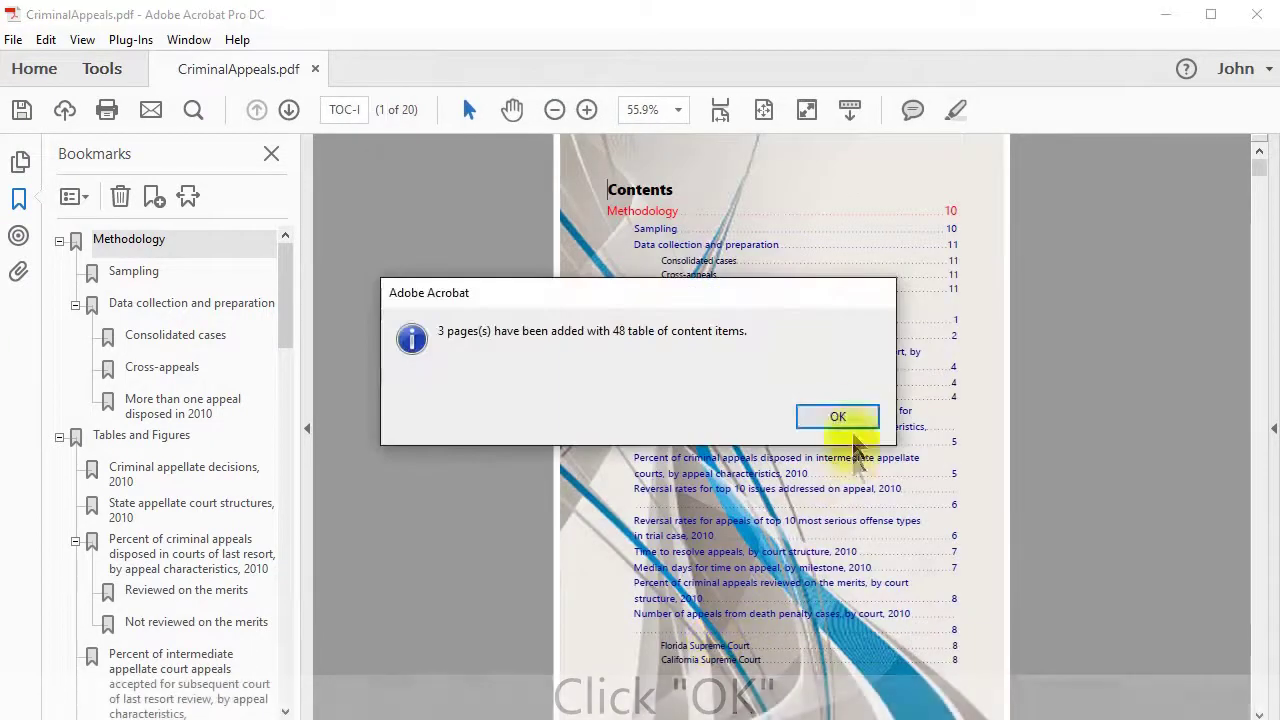
click(845, 416)
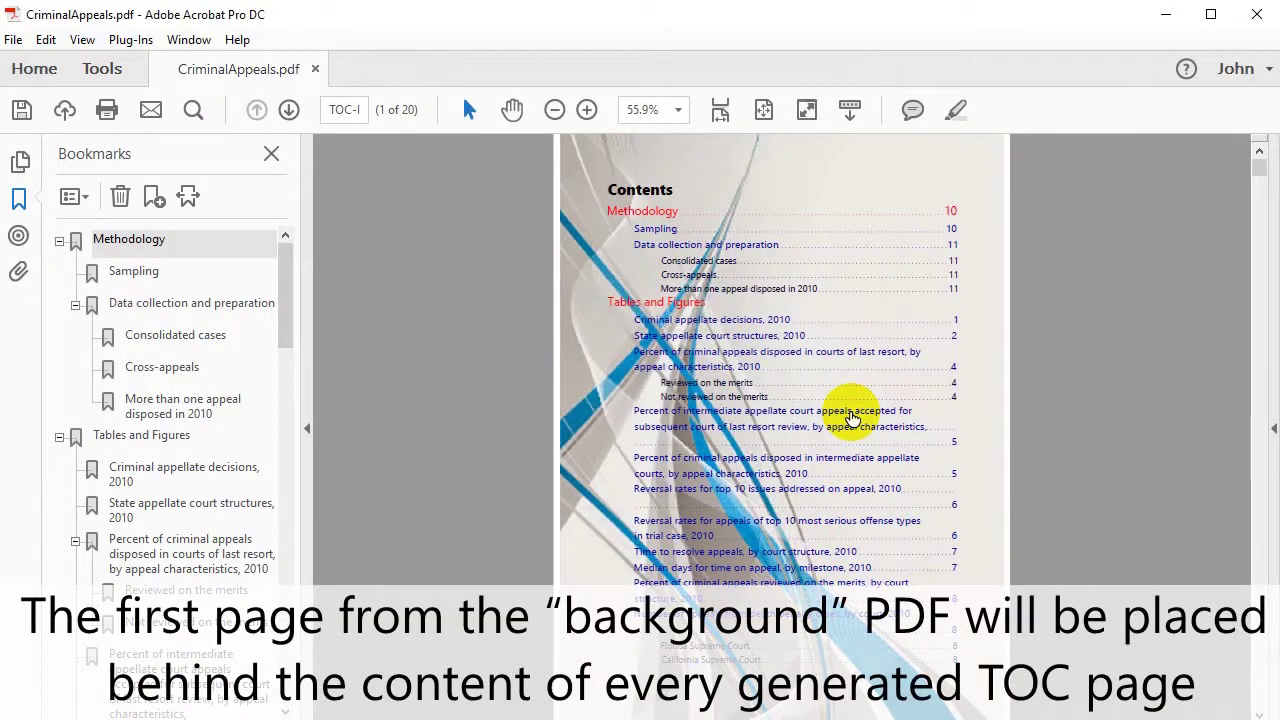
scroll(851, 418, down, 10)
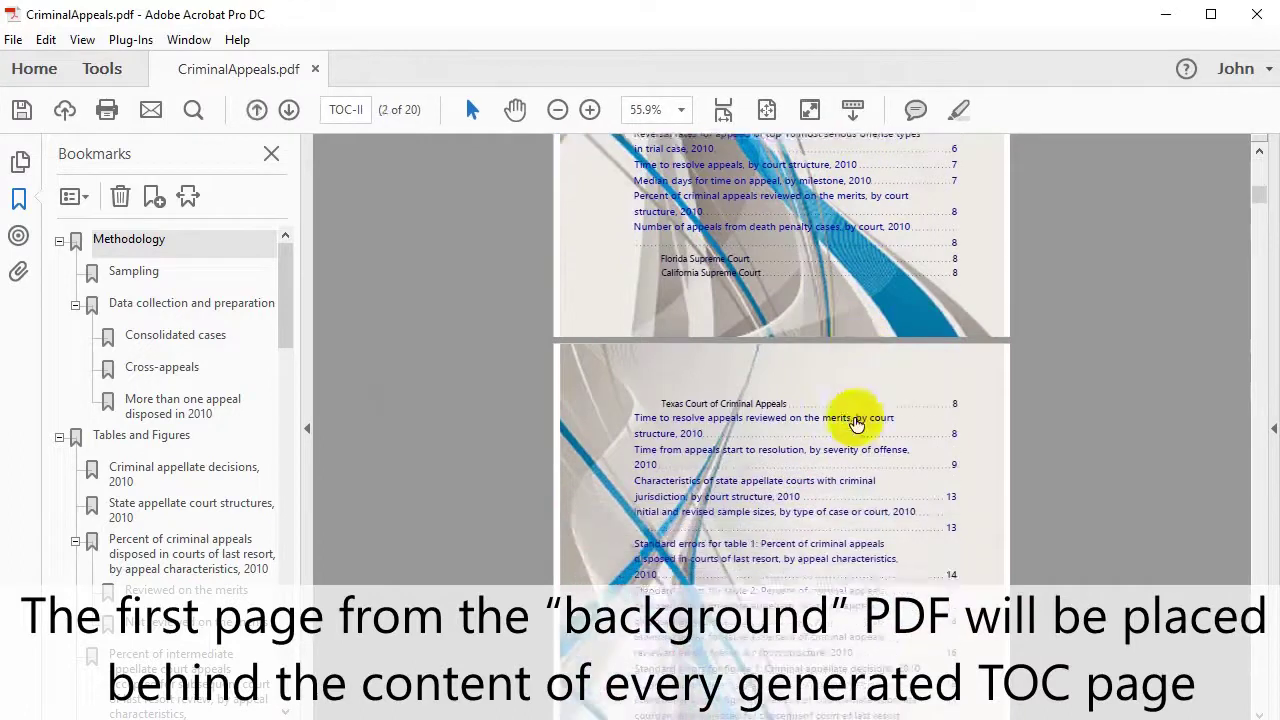
scroll(855, 424, up, 5)
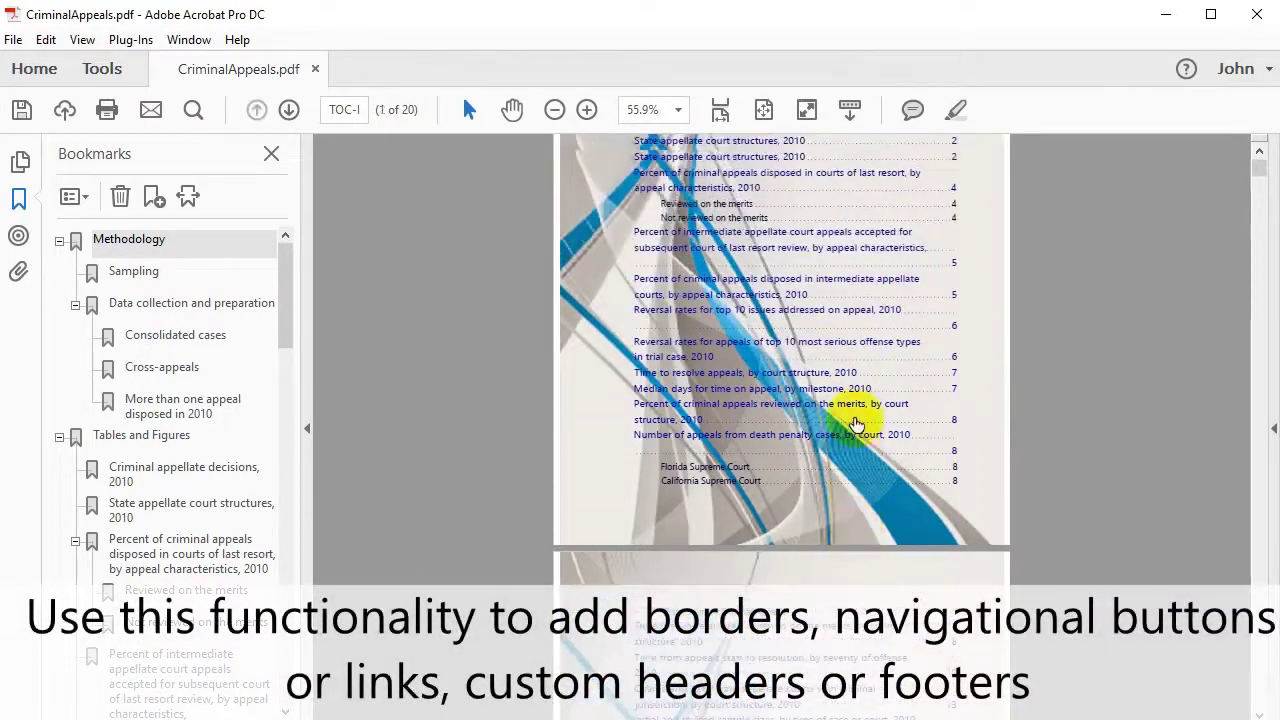
scroll(855, 424, up, 4)
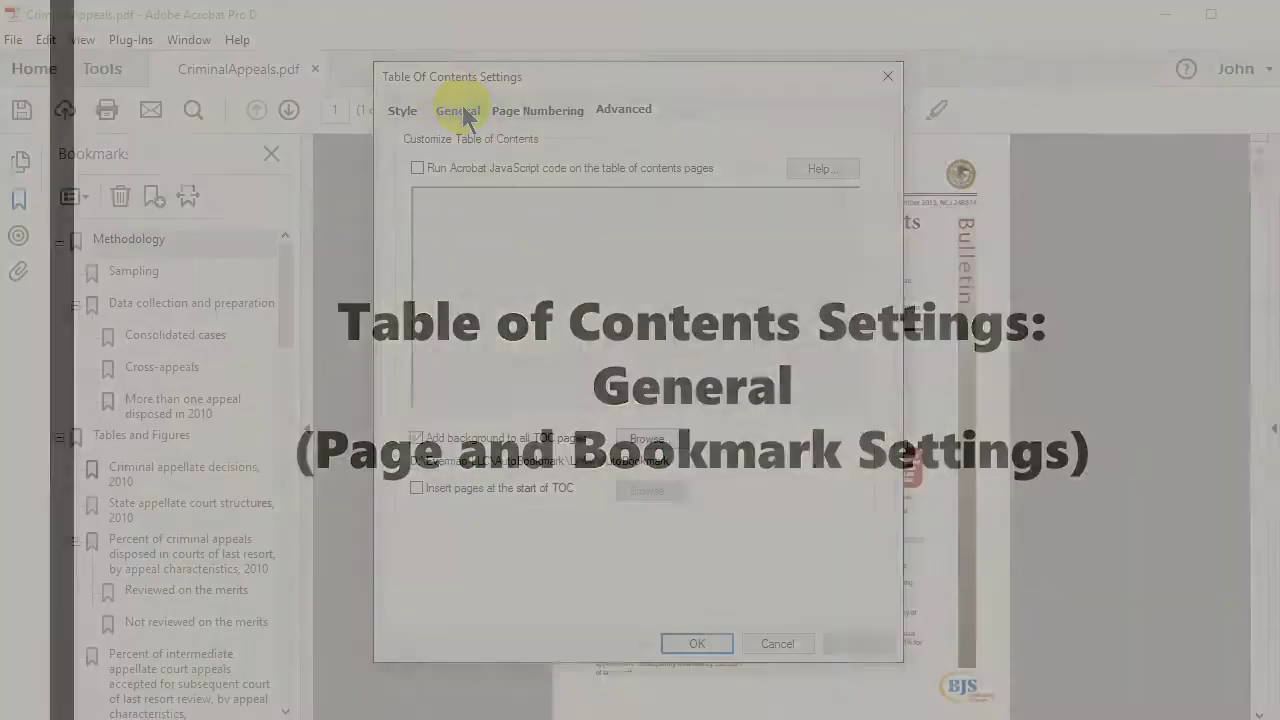
Keep the TOC page size determined from the document and add a bookmark titled Table of Contents to the first TOC page
click(458, 112)
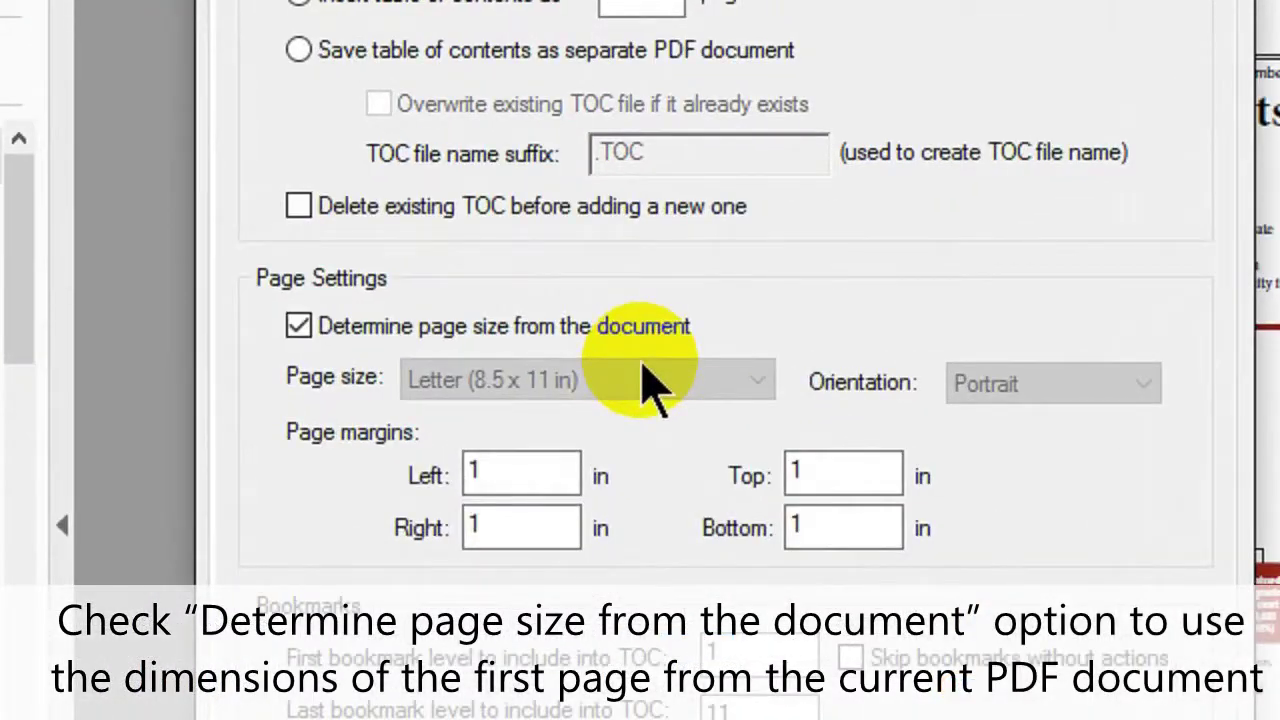
click(320, 330)
click(318, 328)
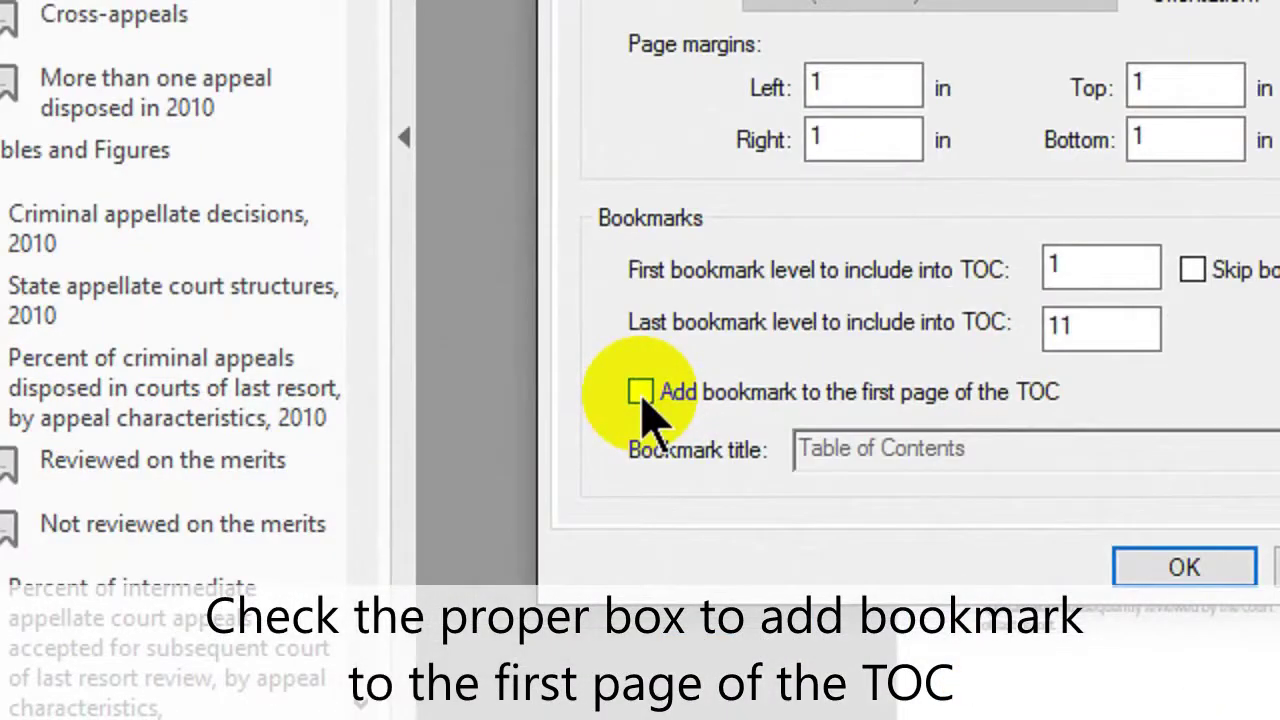
click(640, 392)
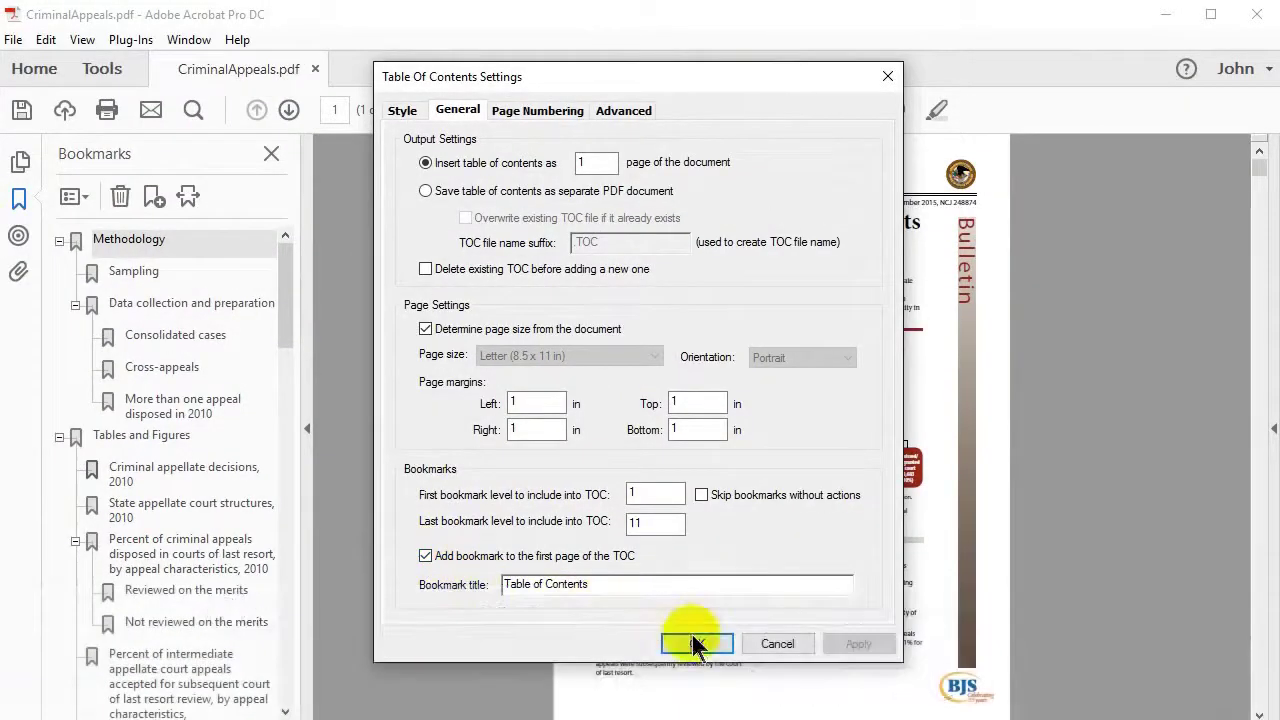
Generate the bookmarked table of contents, then test its Table of Contents bookmark and the Methodology entry's link
click(710, 645)
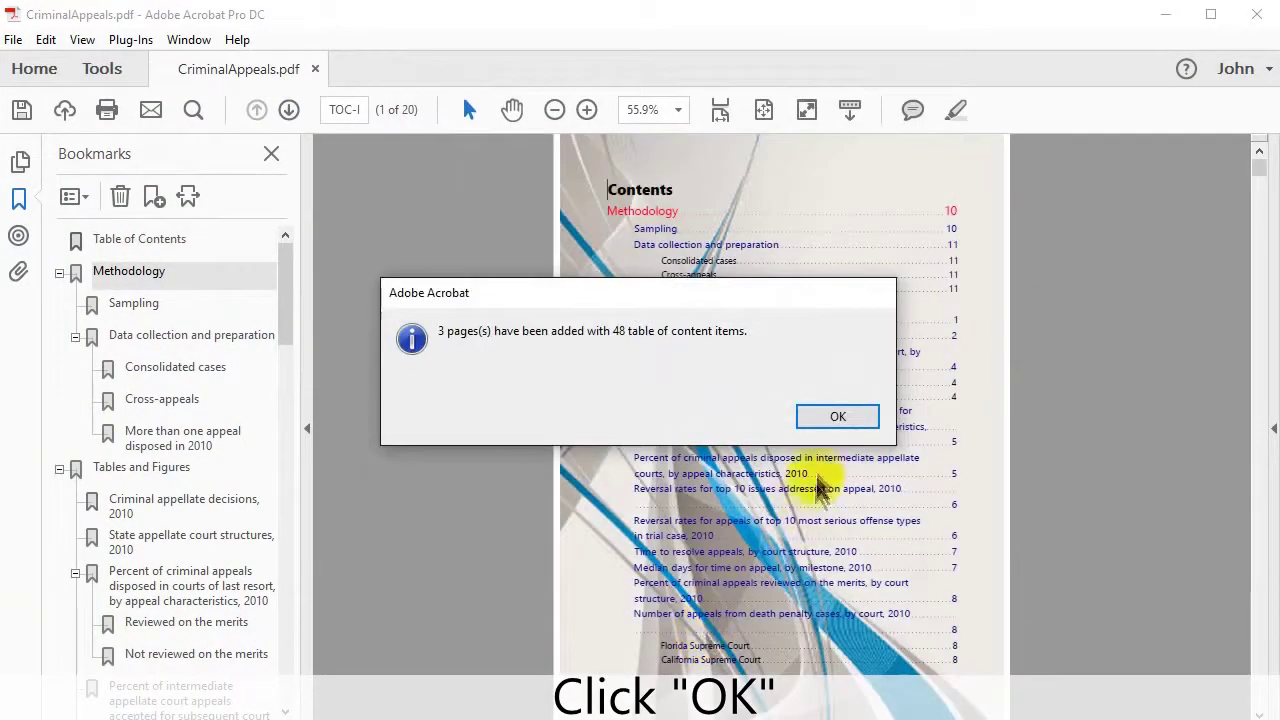
click(836, 415)
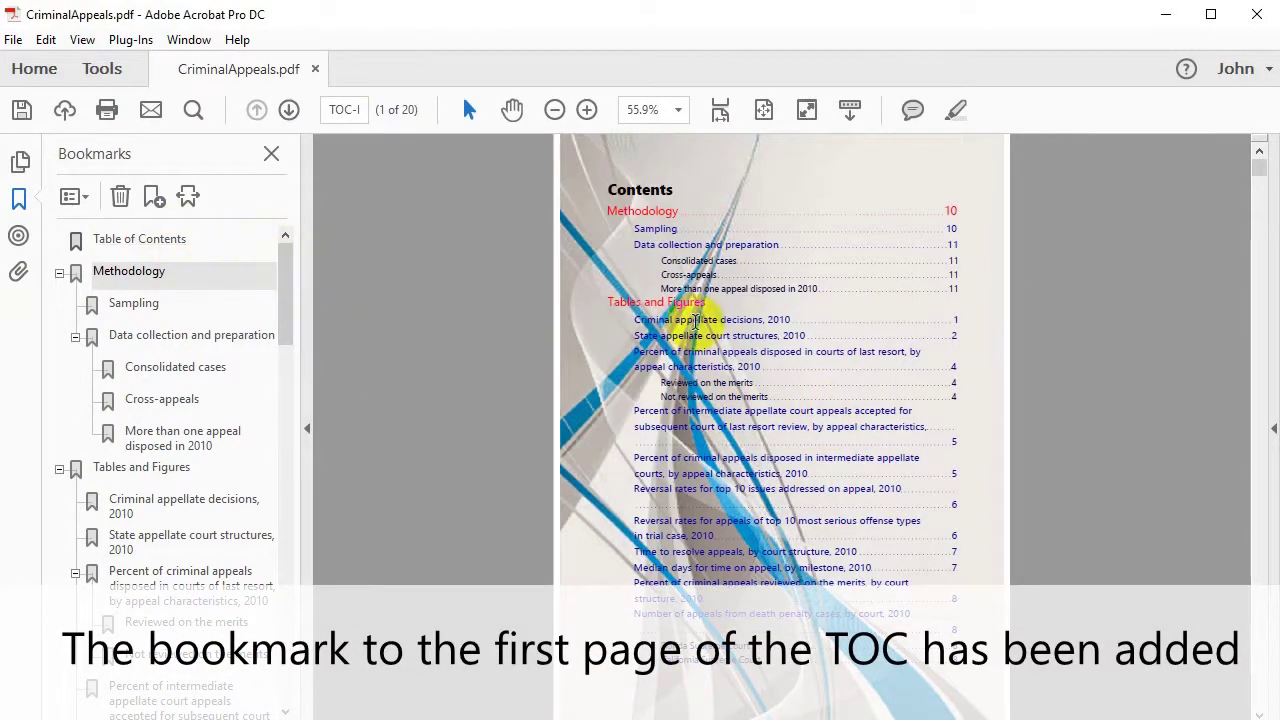
click(706, 319)
click(180, 244)
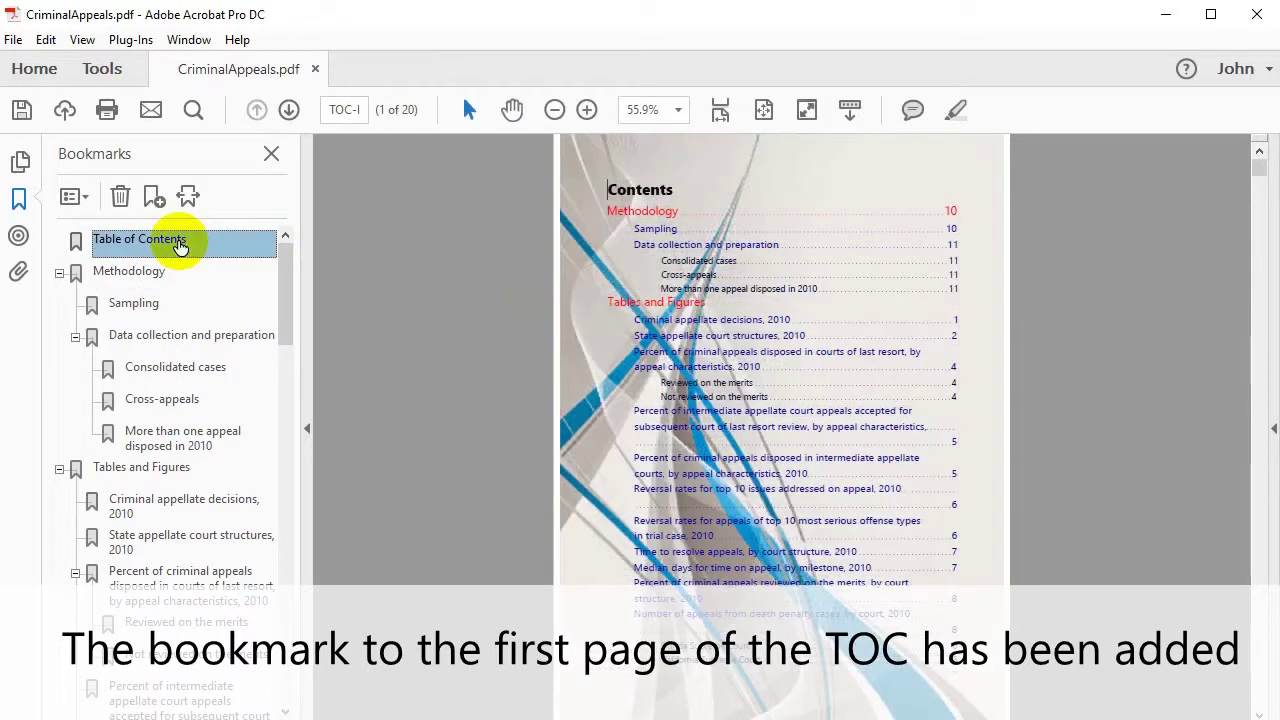
click(645, 214)
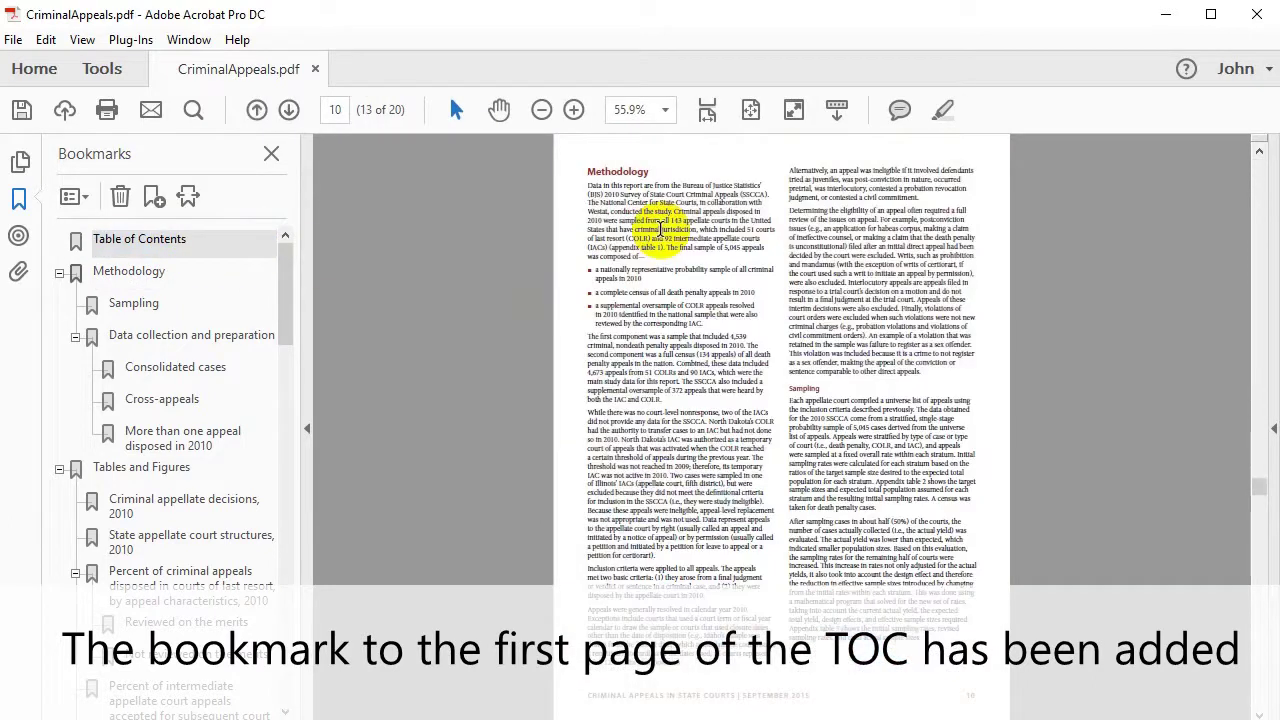
Go to the Table of Contents bookmark and delete the existing TOC pages from CriminalAppeals.pdf
click(165, 245)
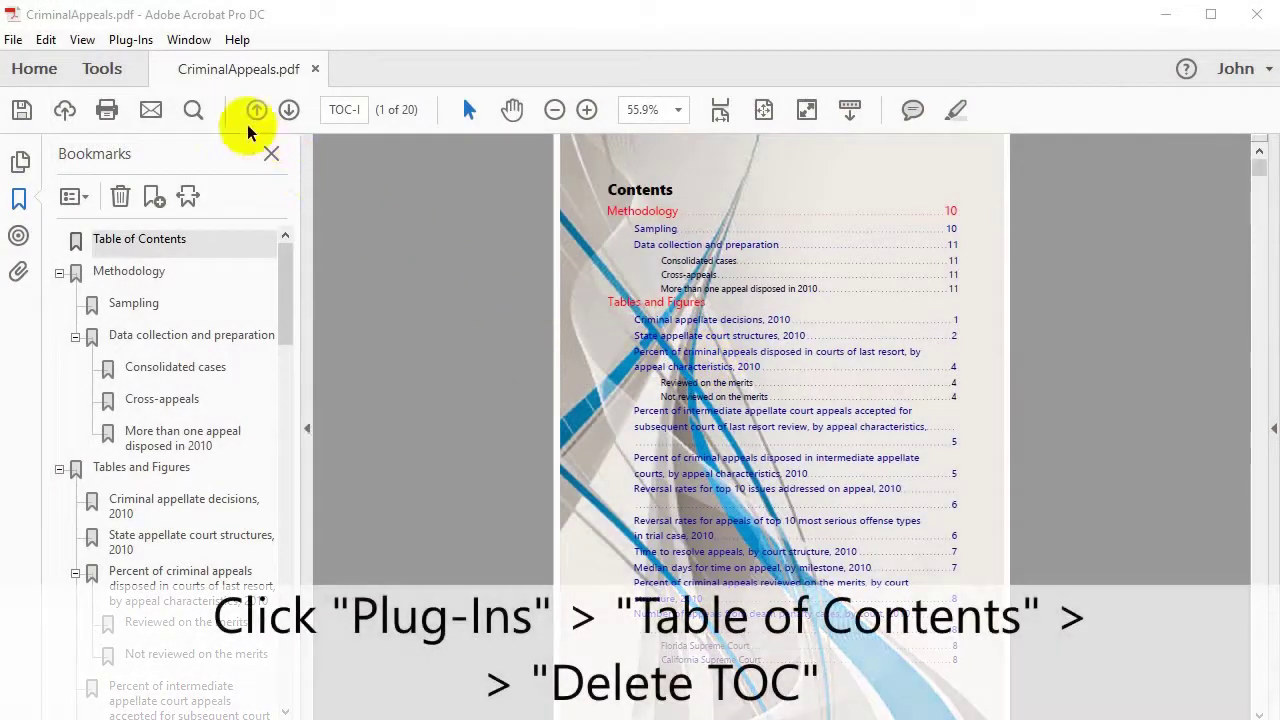
click(145, 40)
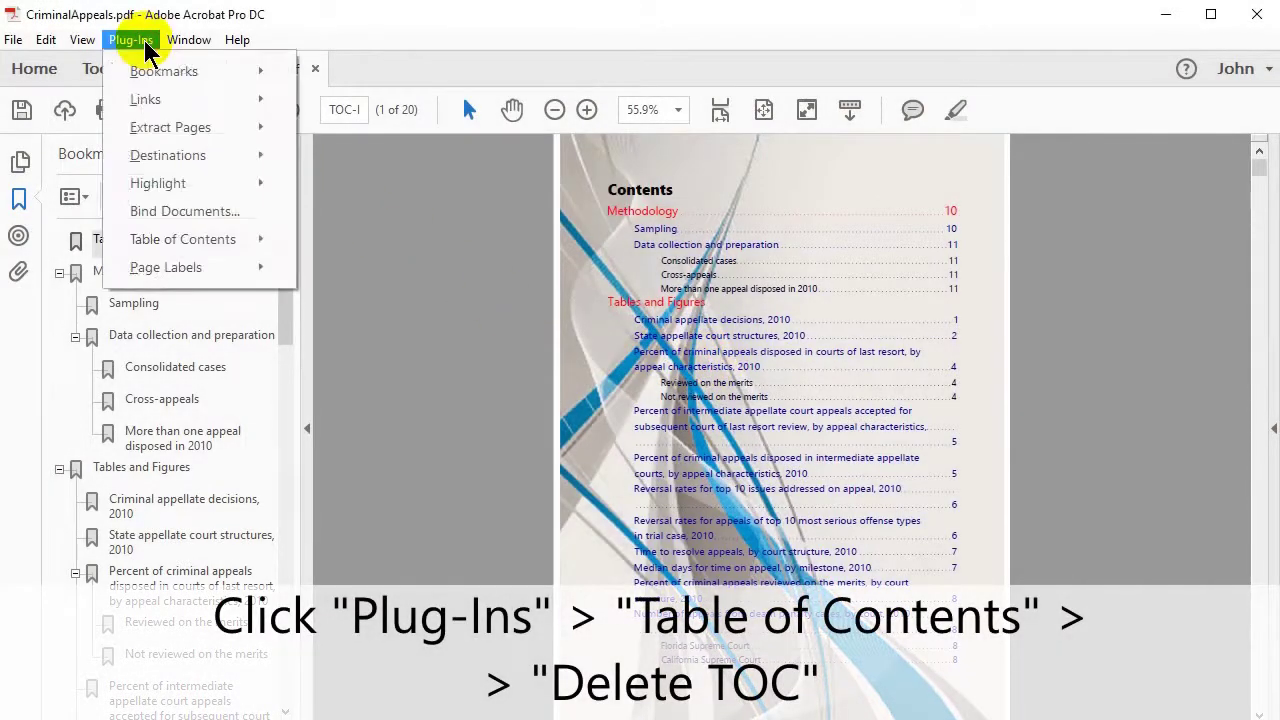
mouse_move(268, 239)
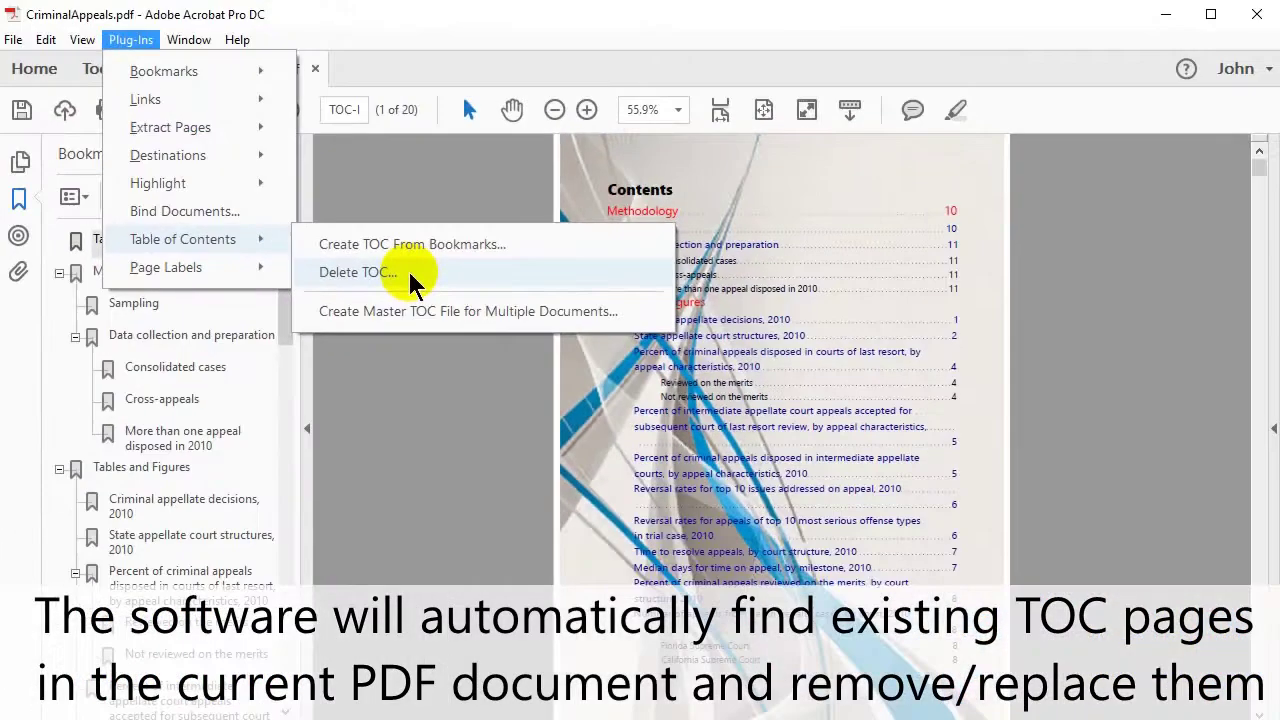
click(645, 372)
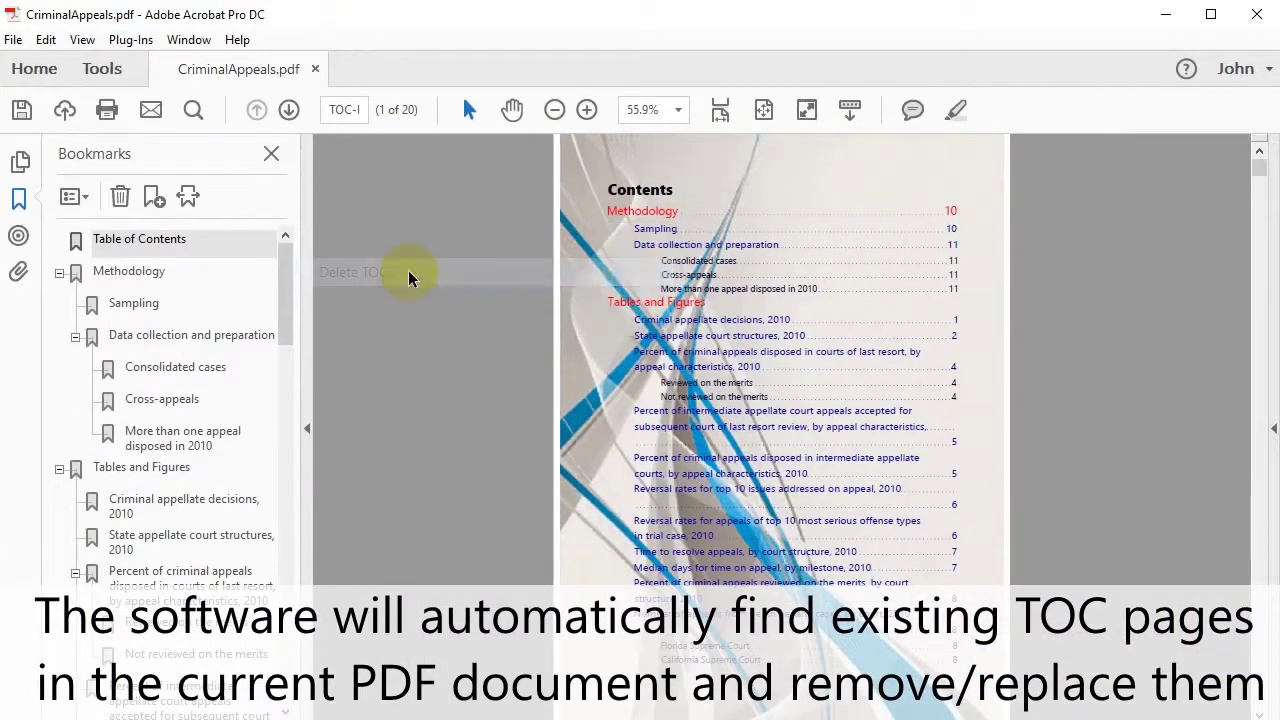
click(752, 419)
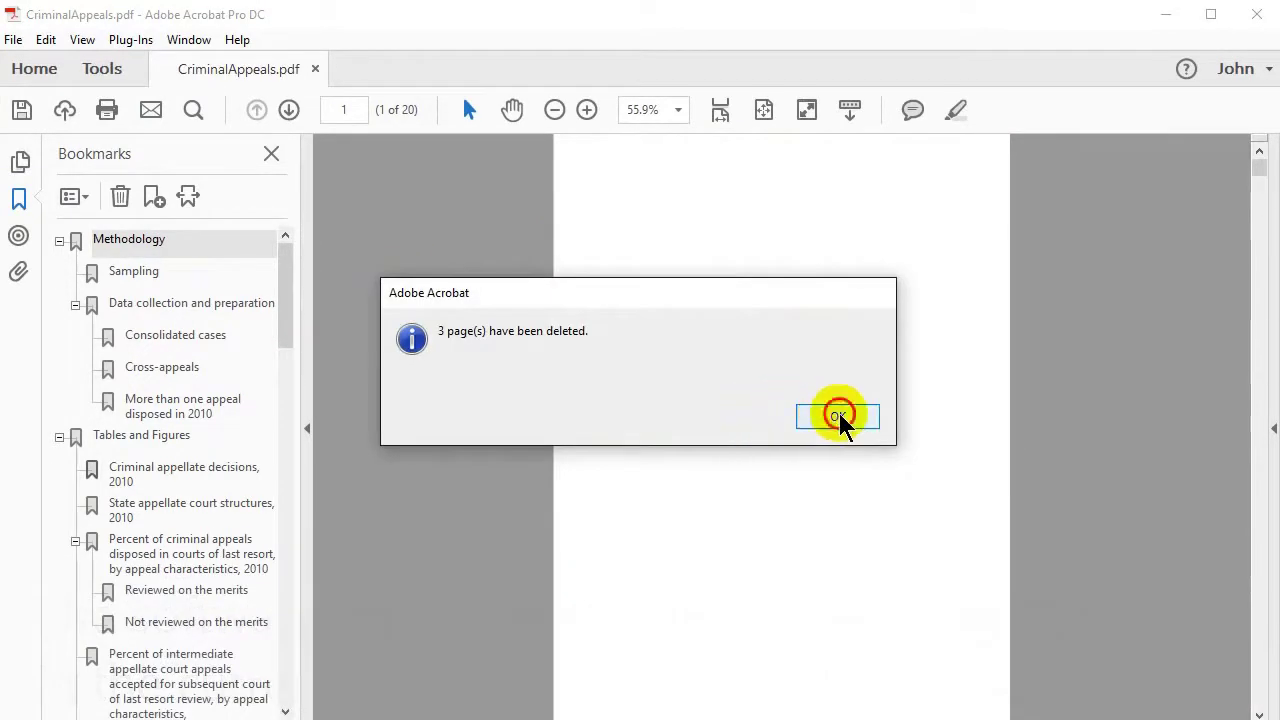
click(836, 417)
click(744, 110)
click(744, 110)
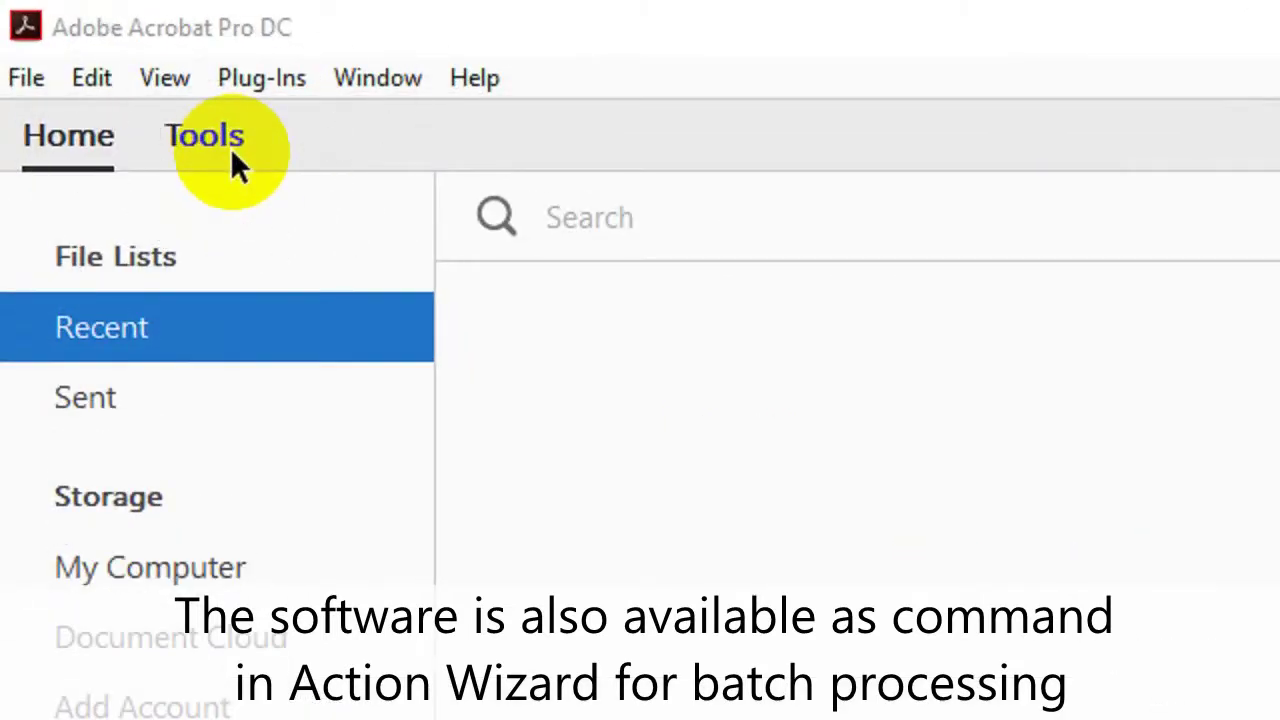
Find the Action Wizard by searching the tools for "action", and start creating a new action
click(155, 107)
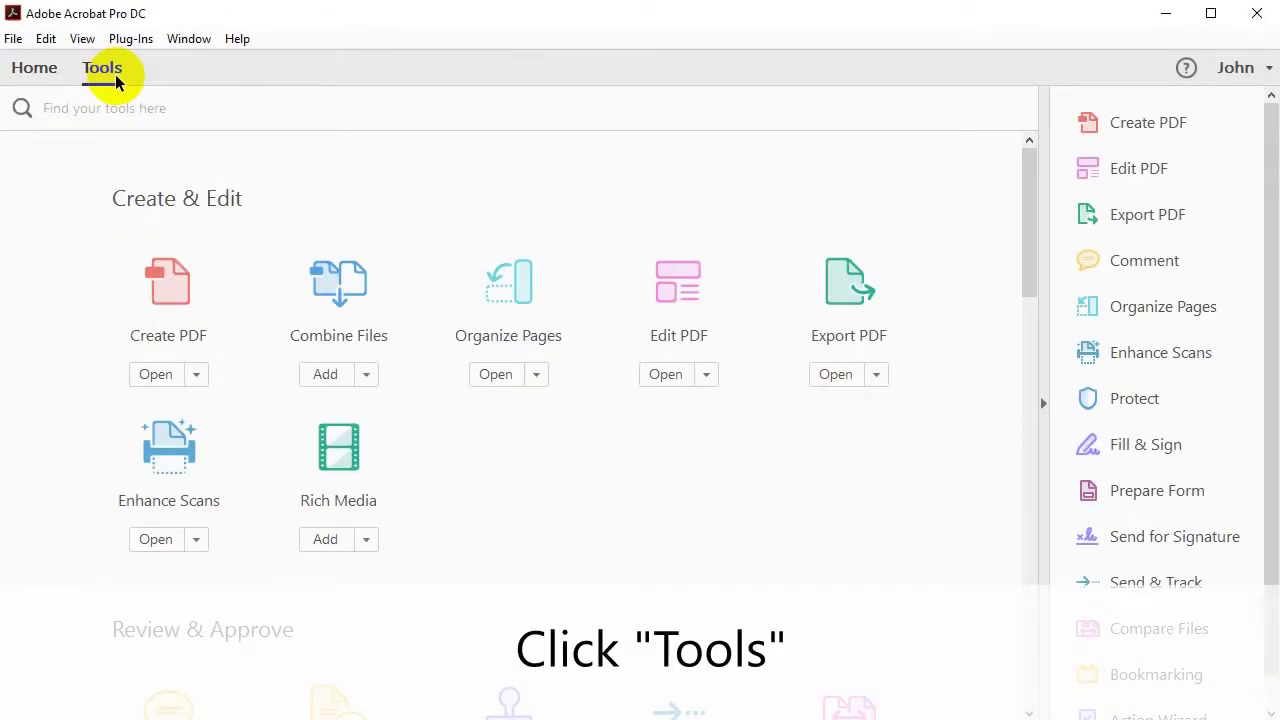
drag(1034, 240, 1012, 625)
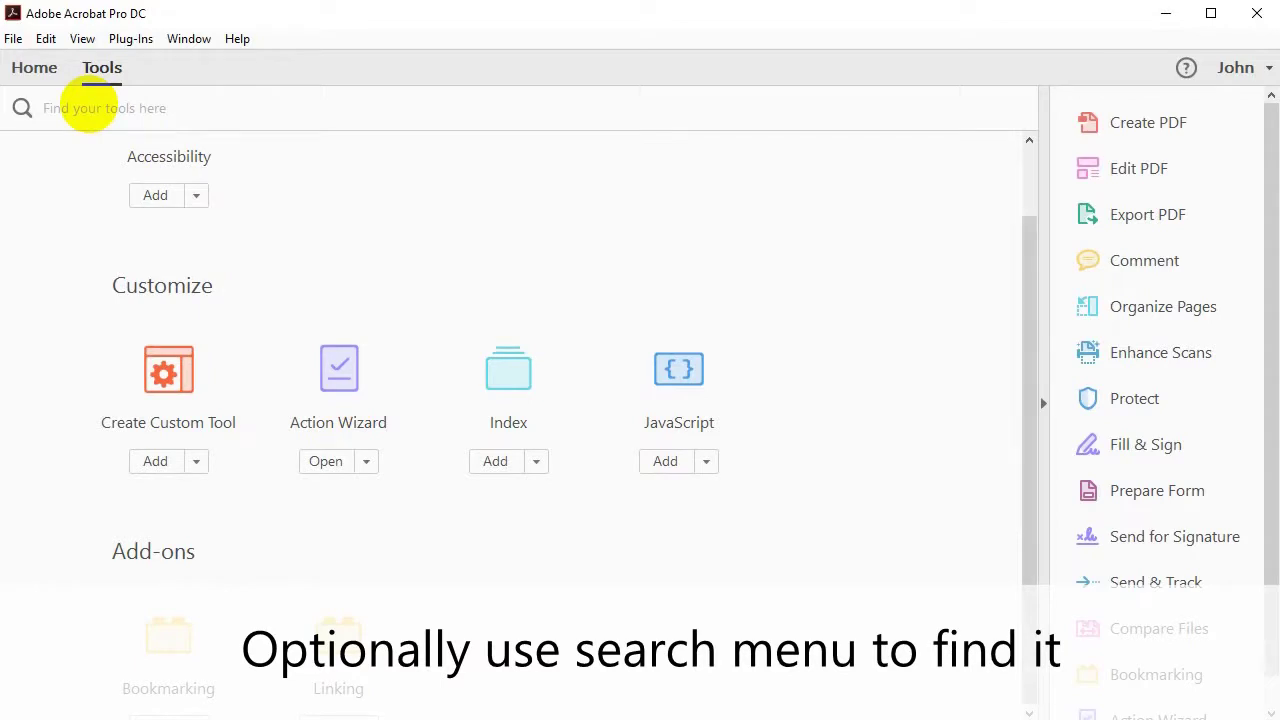
click(87, 107)
text(action)
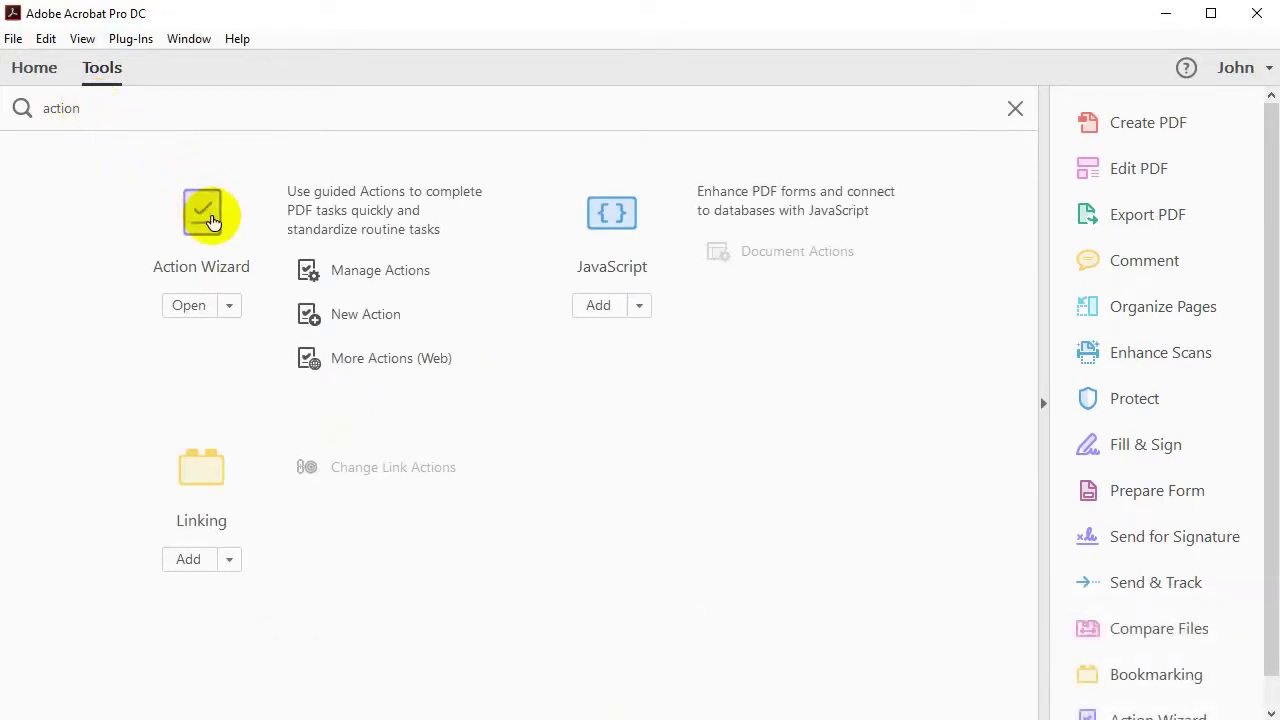
click(211, 218)
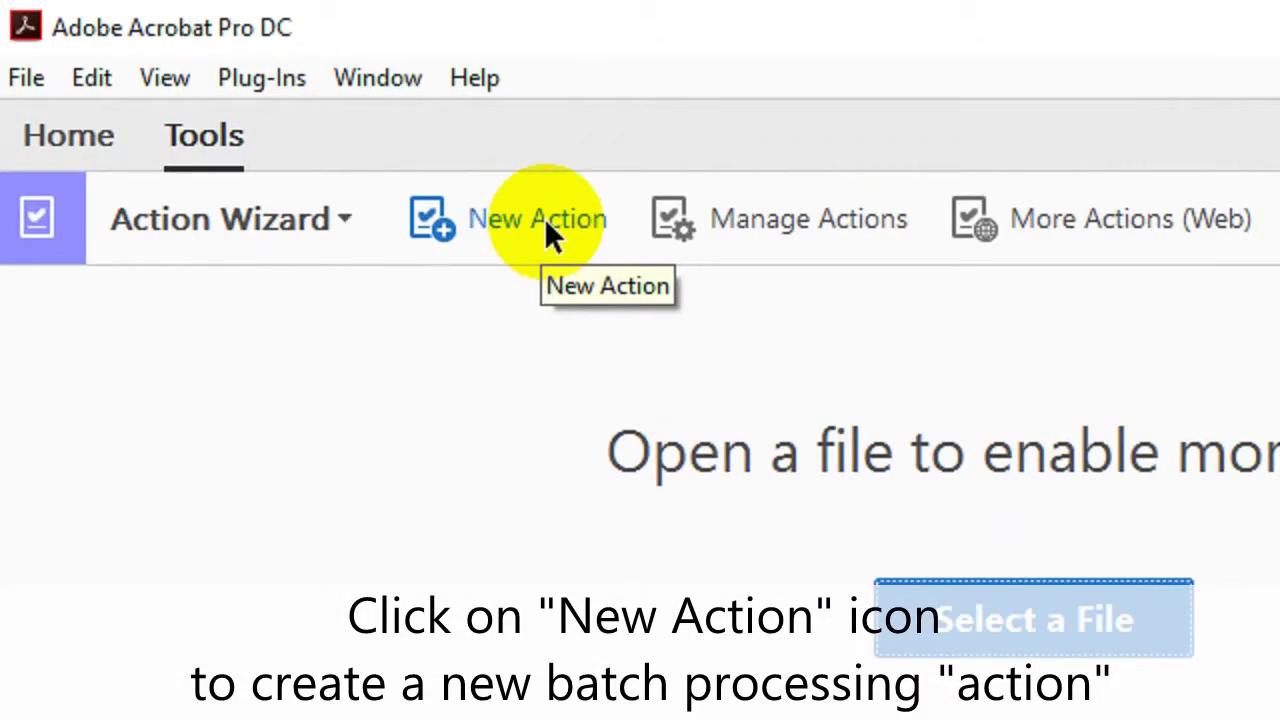
click(270, 112)
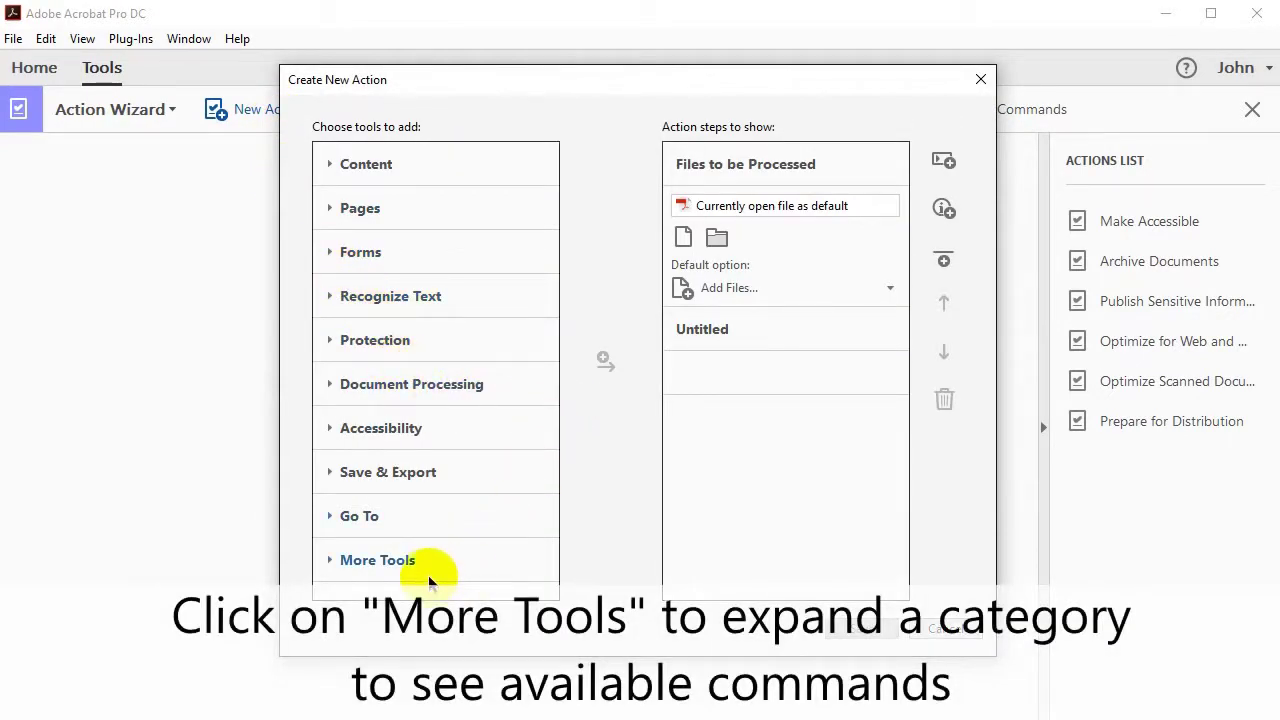
Add the TOC From Bookmarks command to the new action's steps
click(426, 567)
drag(551, 260, 538, 575)
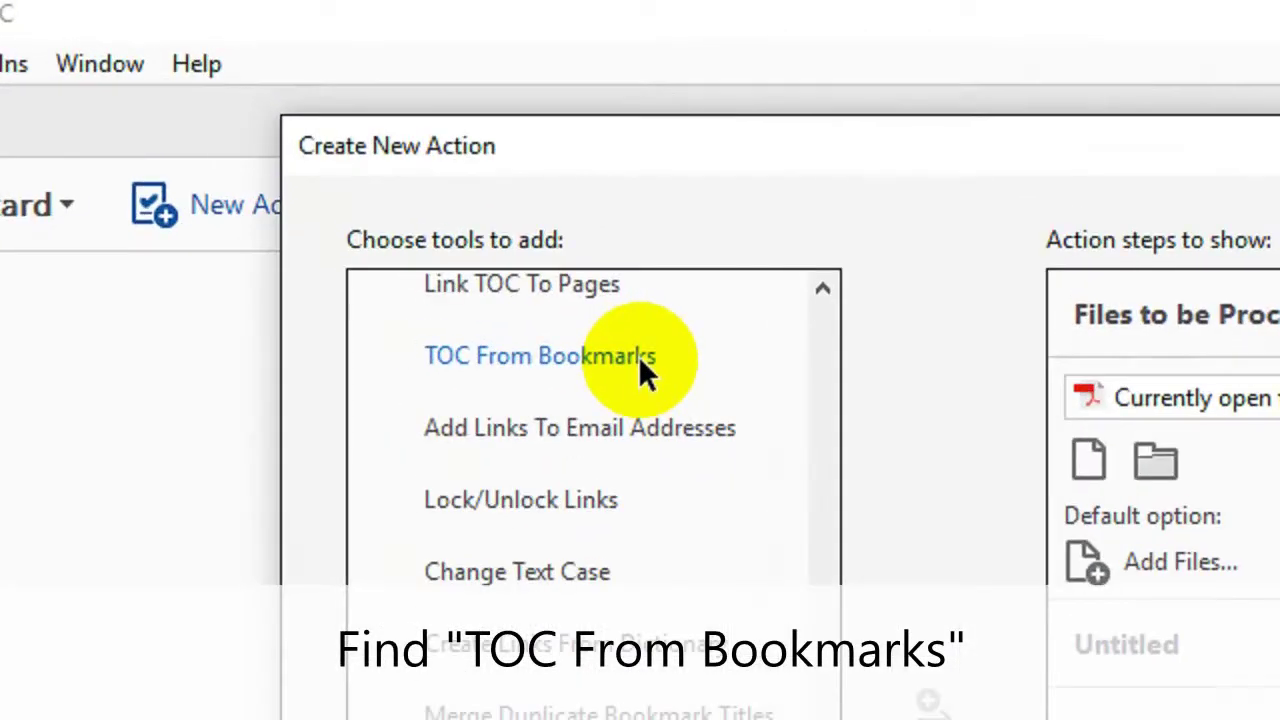
click(640, 362)
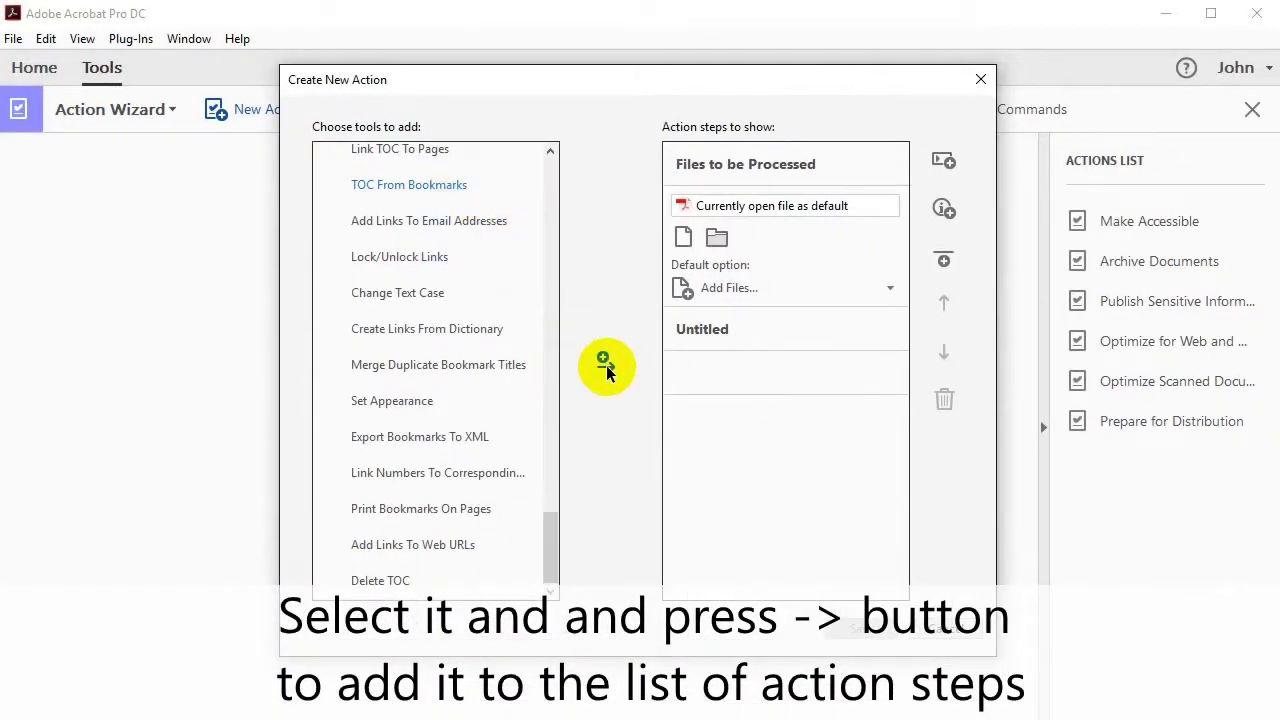
click(605, 365)
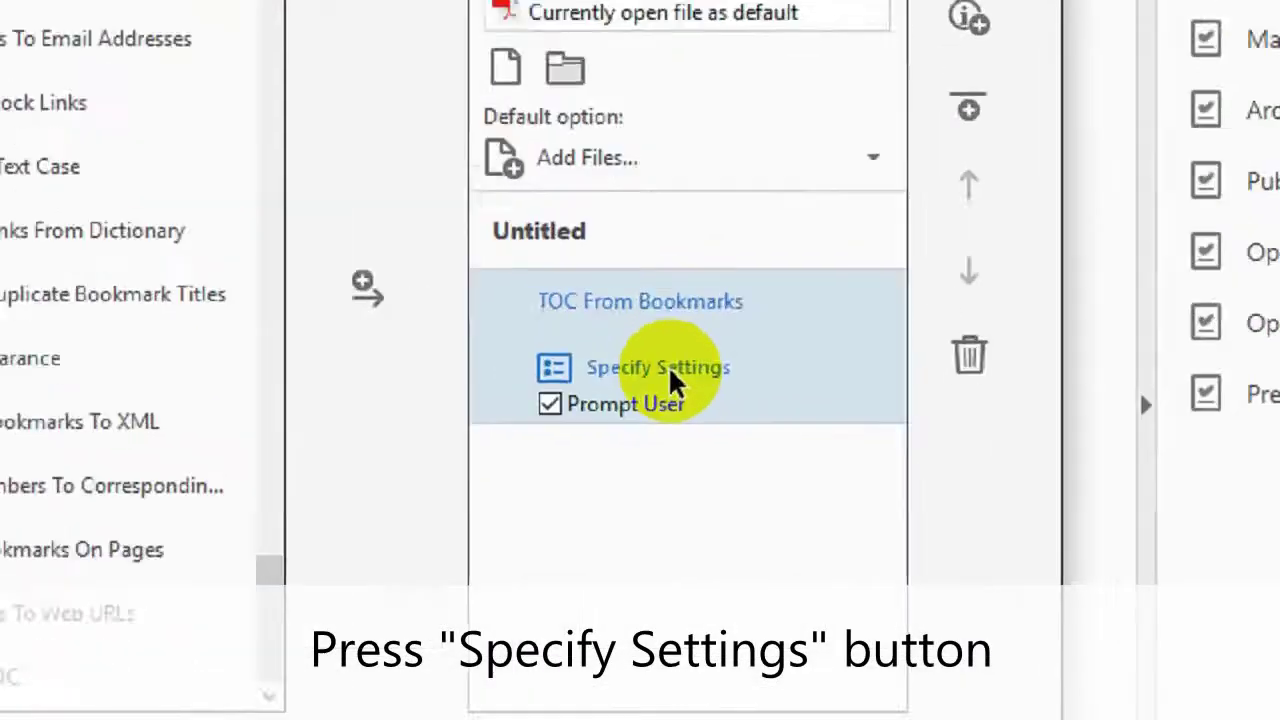
Load the TOC Settings.toc file into the settings of the action's TOC From Bookmarks command
click(640, 372)
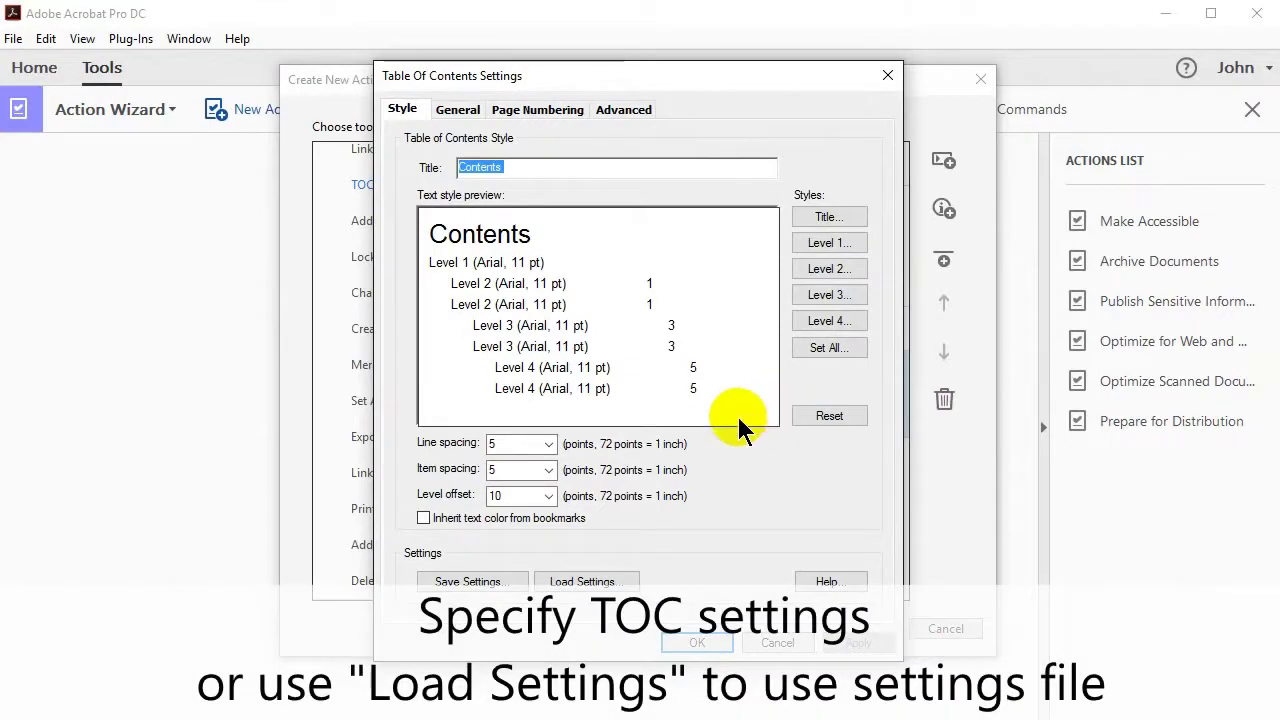
click(580, 582)
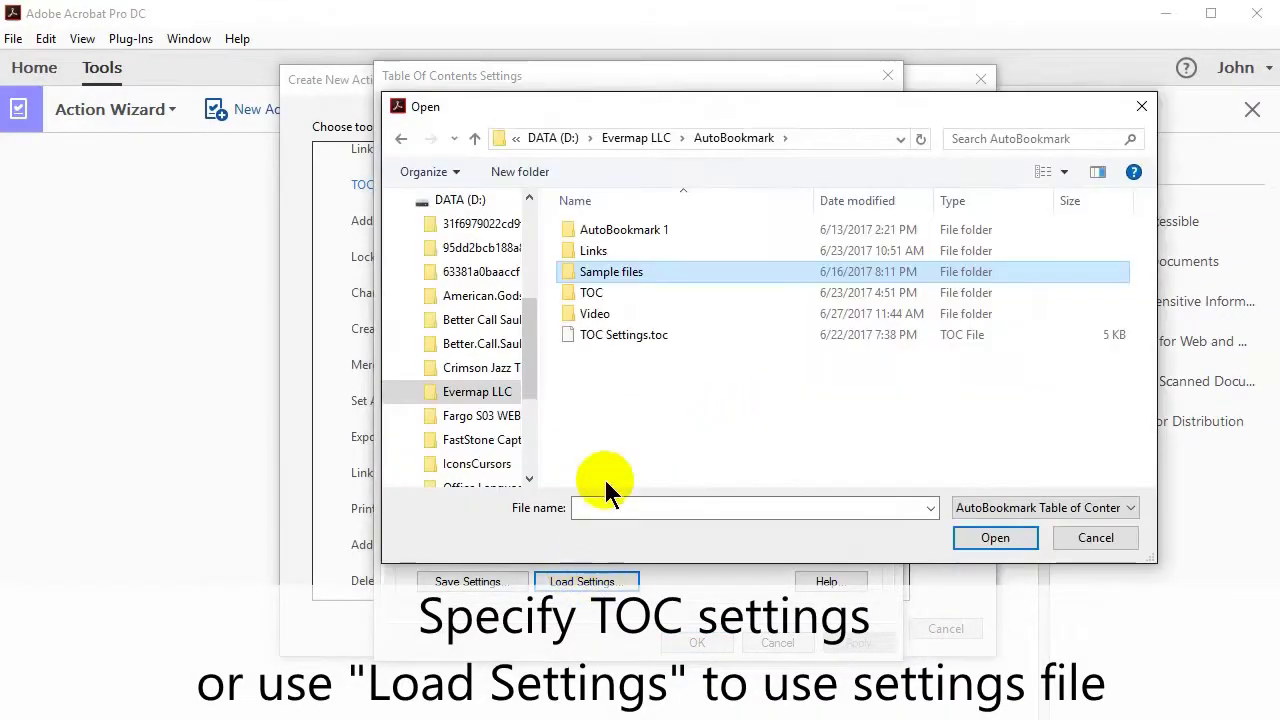
click(643, 335)
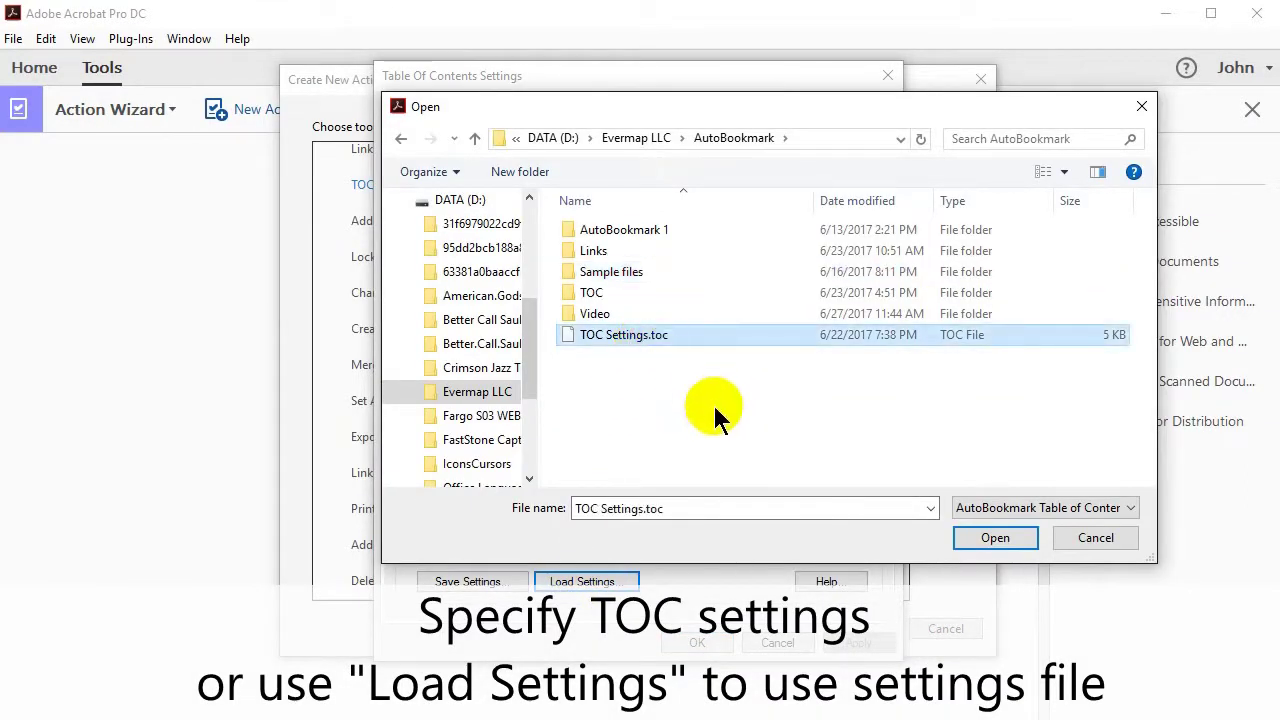
double_click(673, 338)
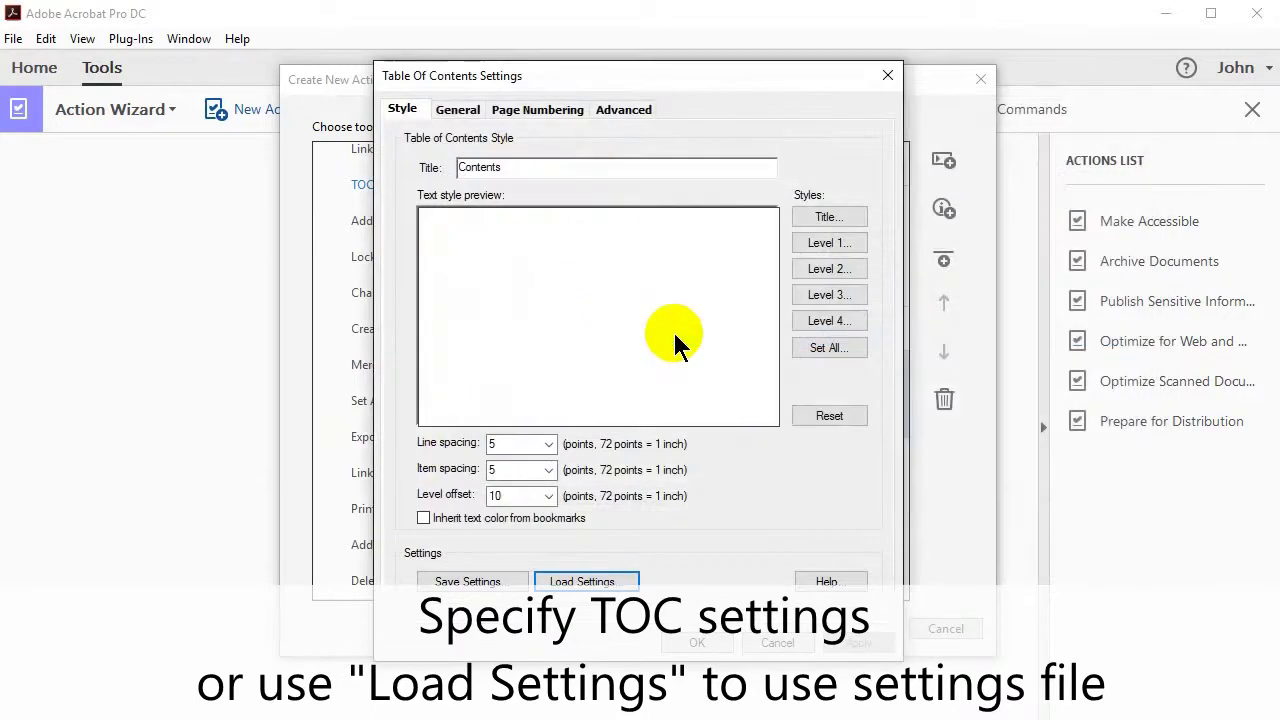
Review and accept the loaded general, page numbering and advanced settings, and turn off Prompt User for the TOC From Bookmarks command
click(460, 110)
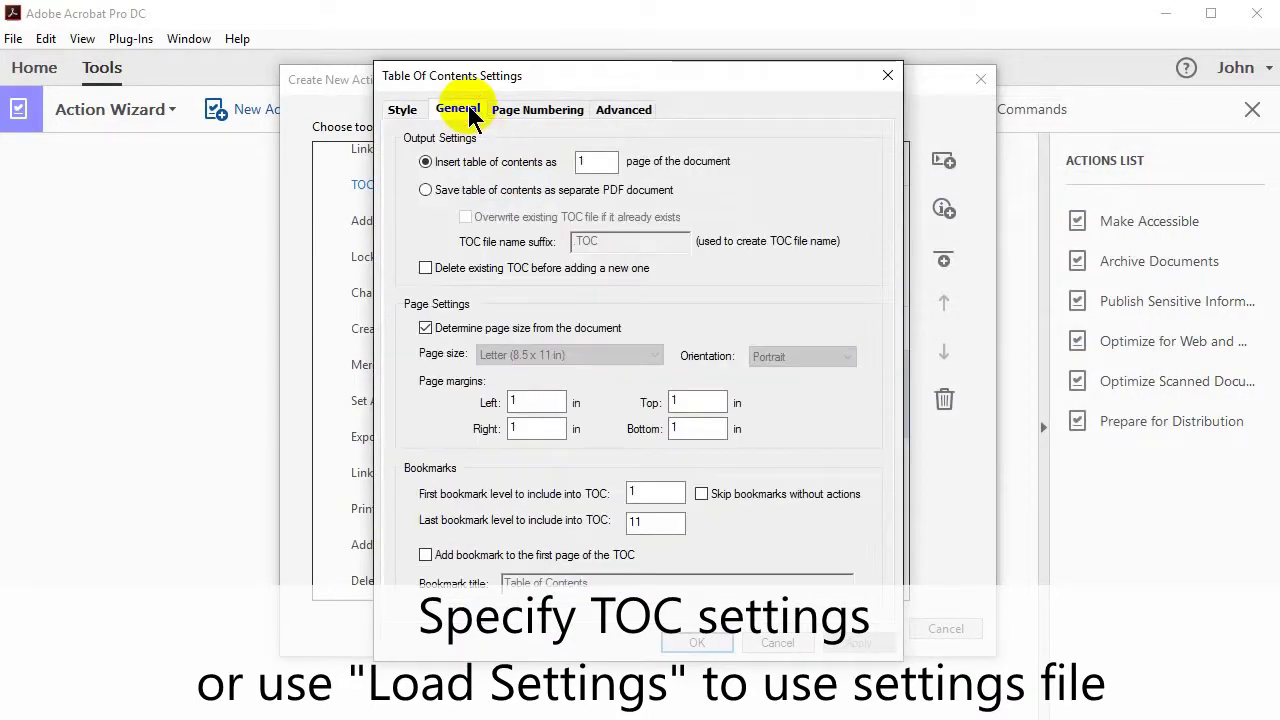
click(540, 111)
click(622, 112)
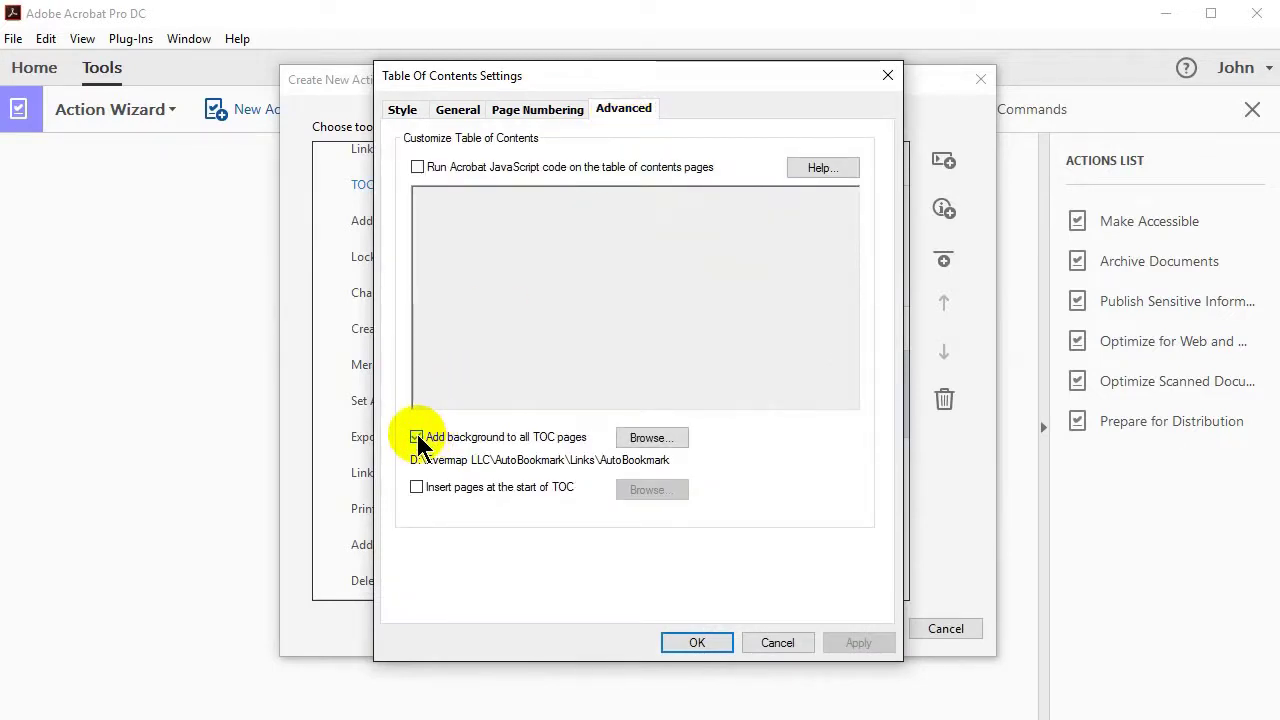
click(729, 642)
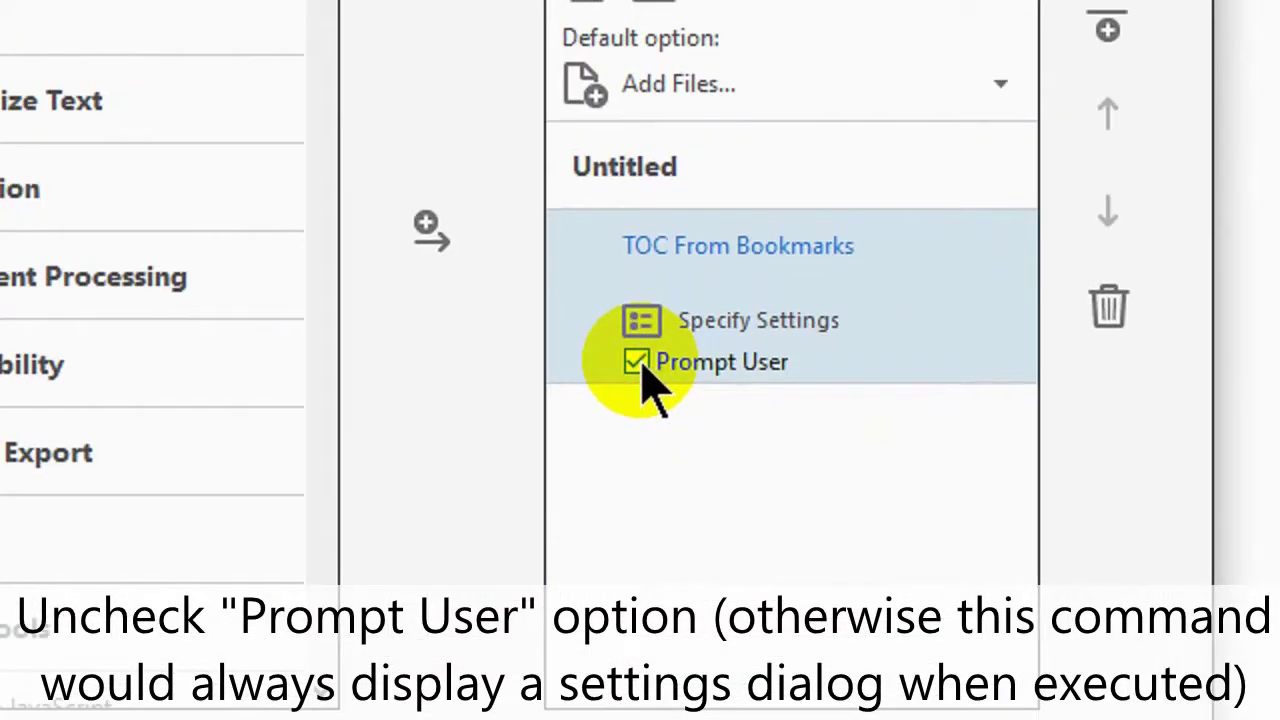
click(640, 366)
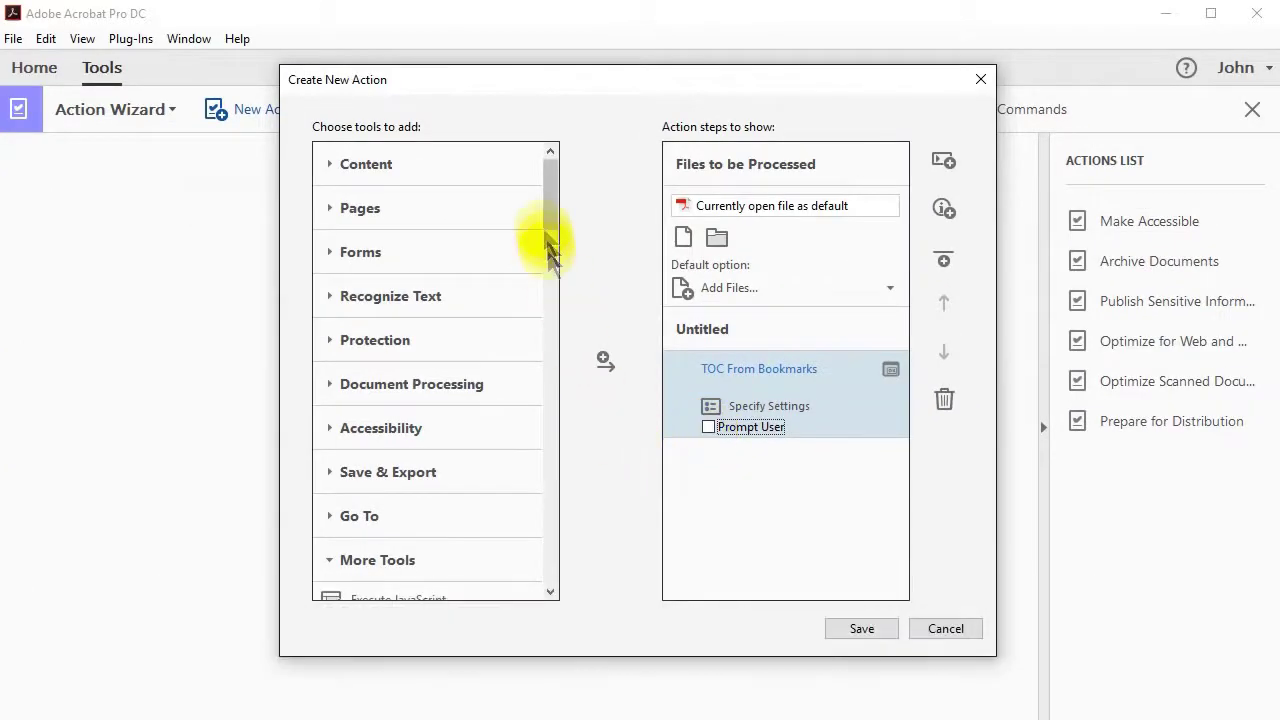
Add the Save command to the action after TOC From Bookmarks
click(550, 210)
click(337, 472)
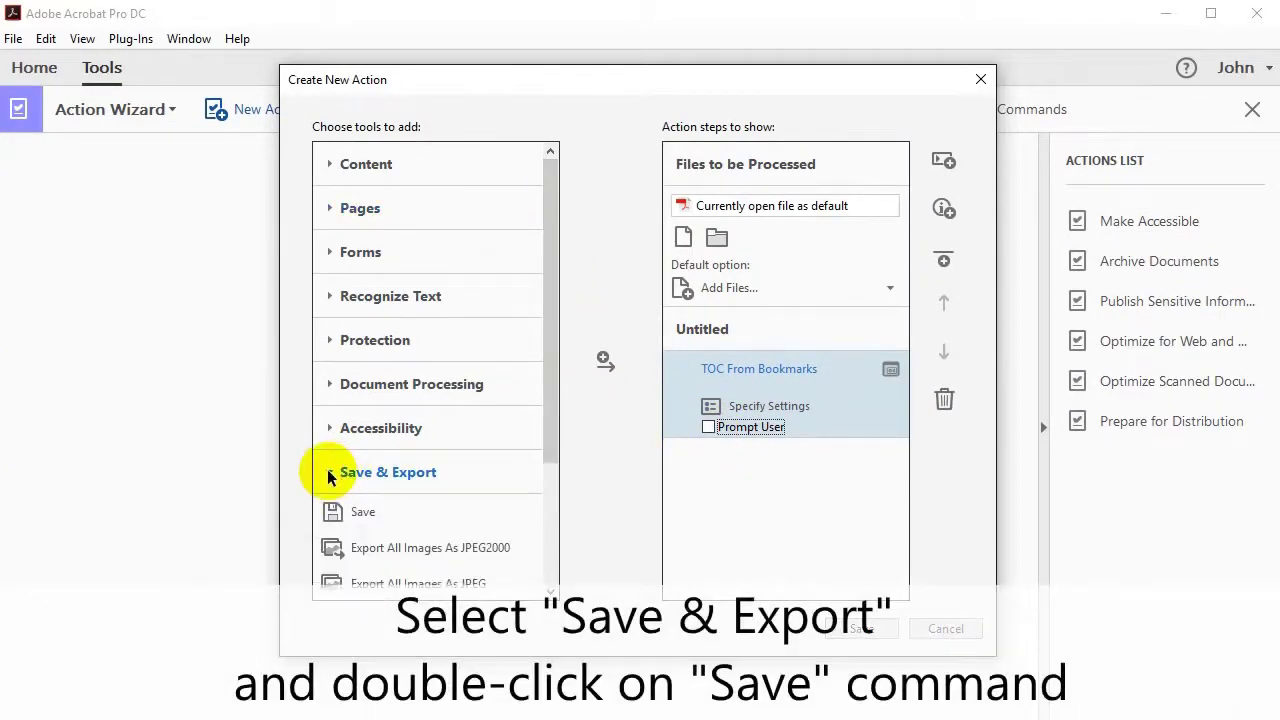
scroll(366, 497, down, 2)
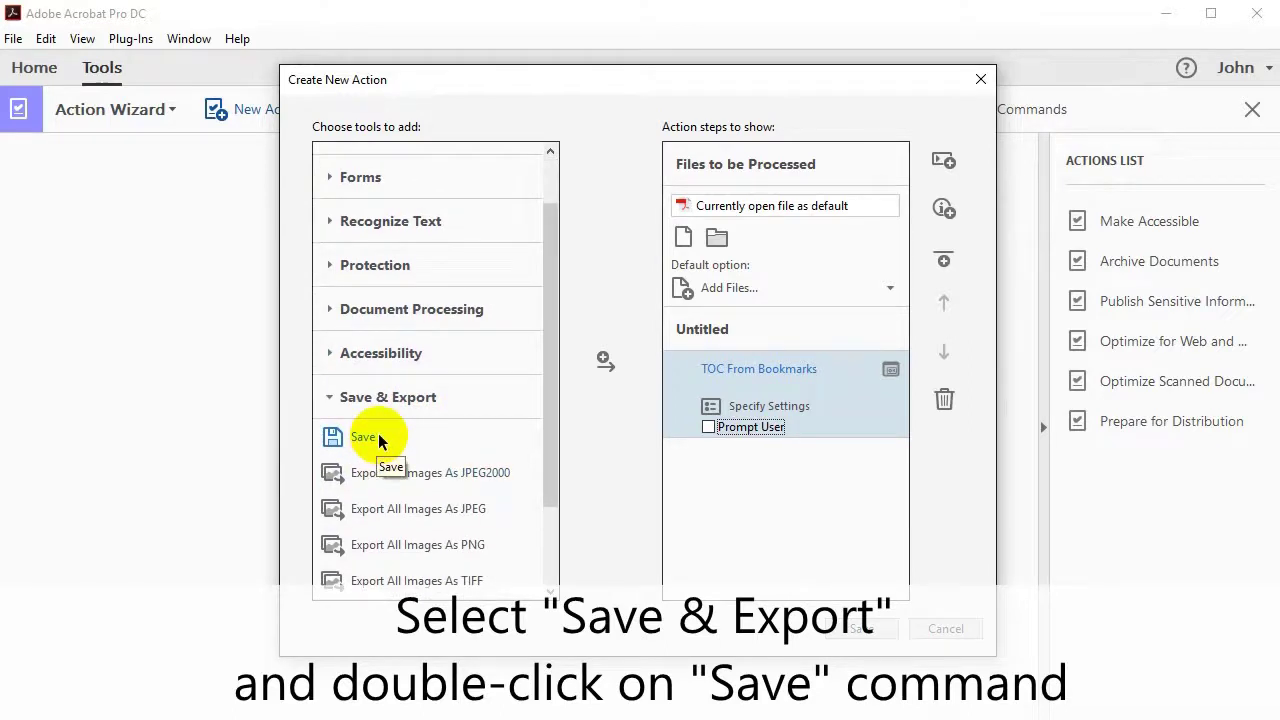
double_click(380, 441)
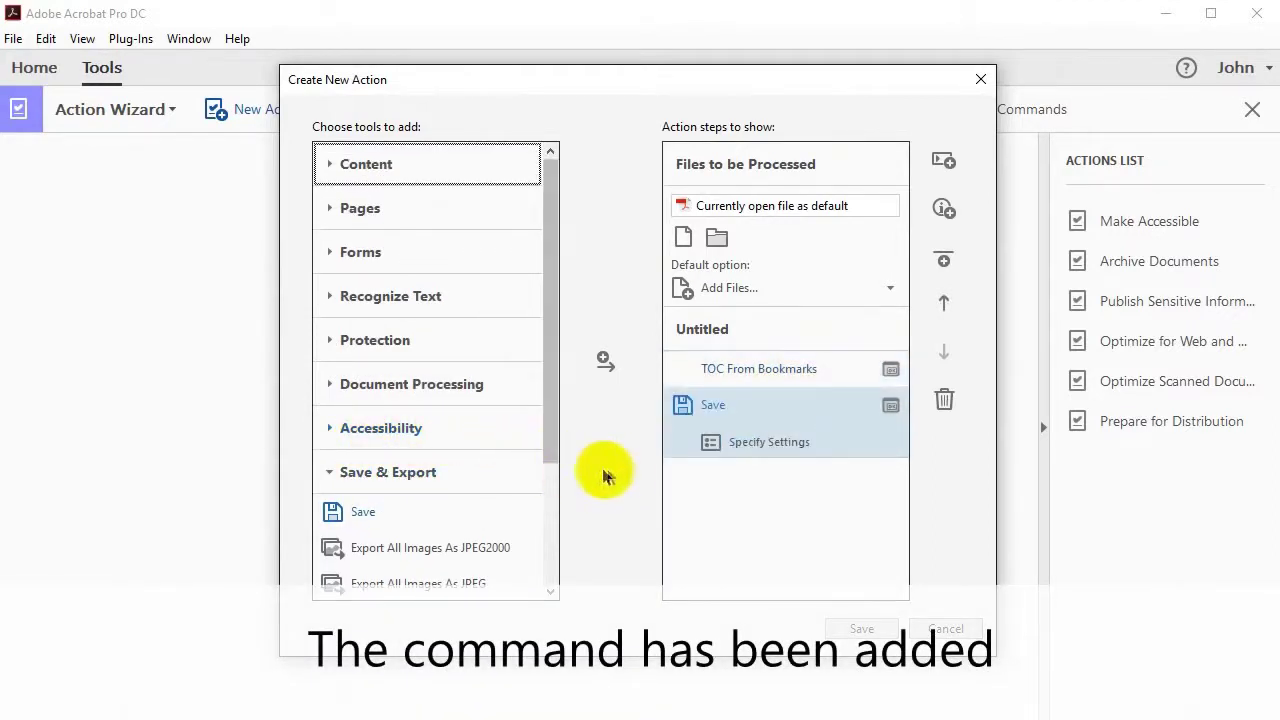
Set the Save command's output options to insert TOC after the original file names
click(709, 445)
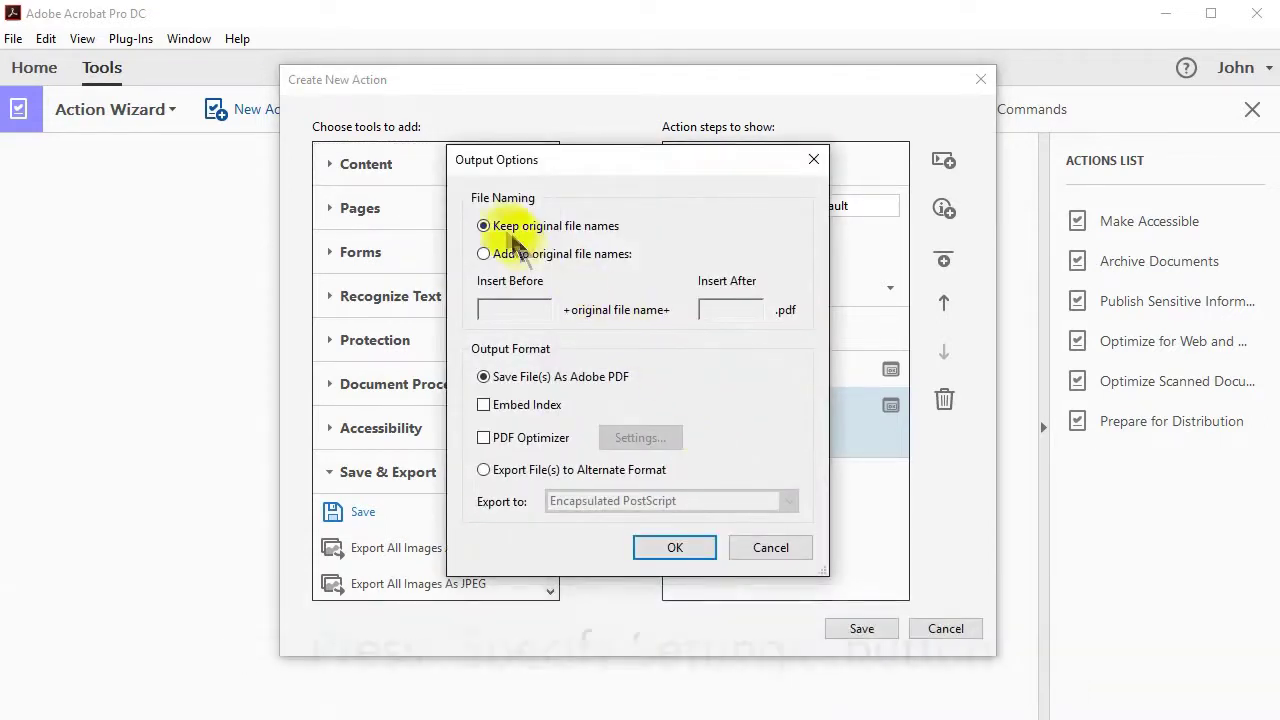
click(485, 254)
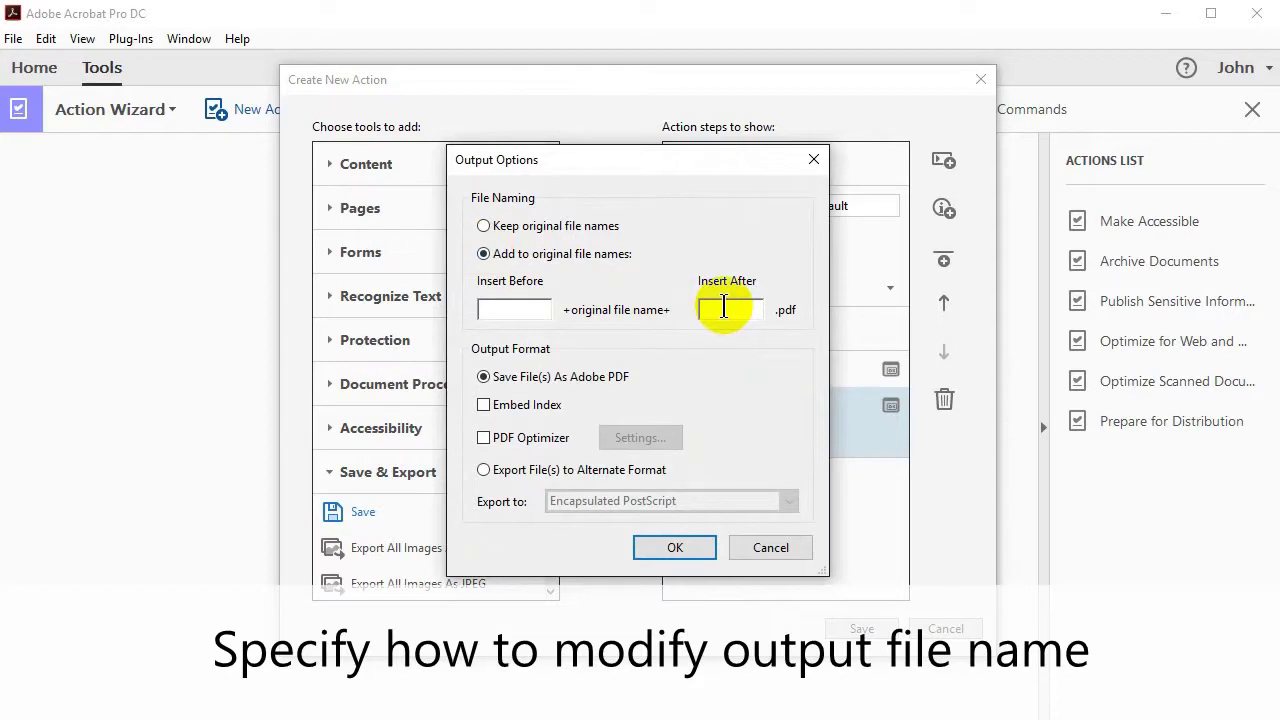
text(TOC)
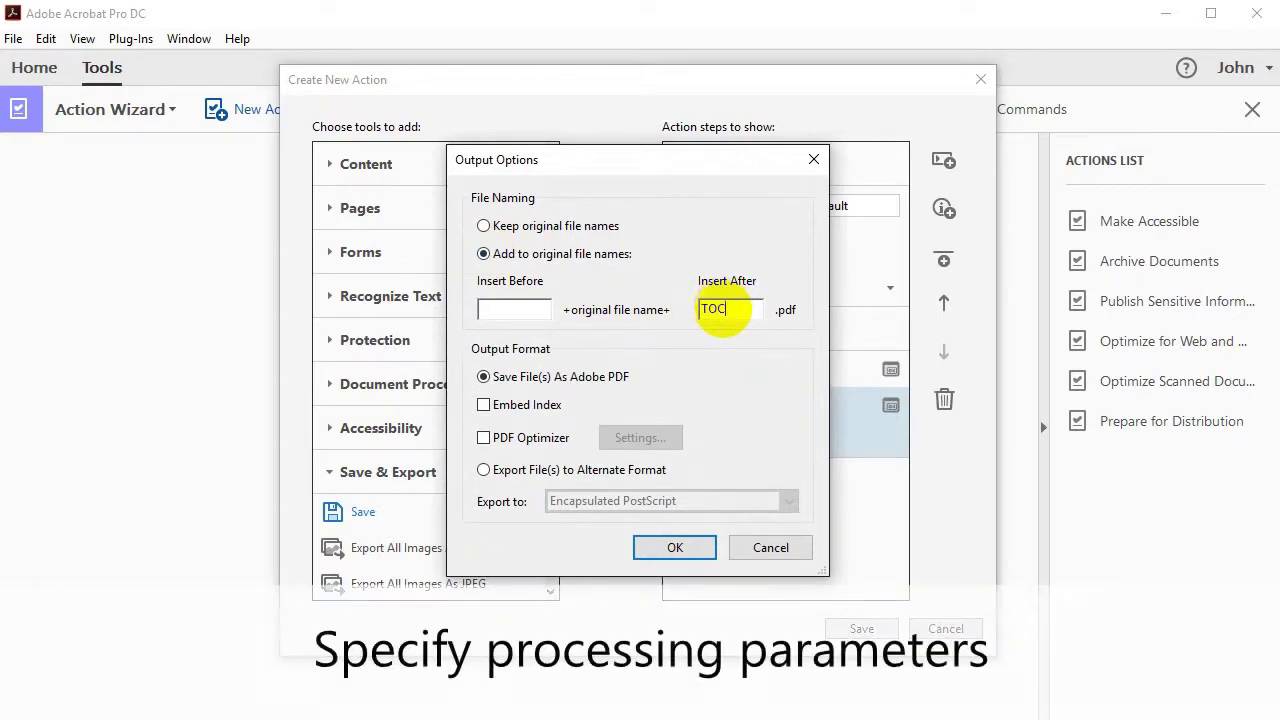
click(686, 547)
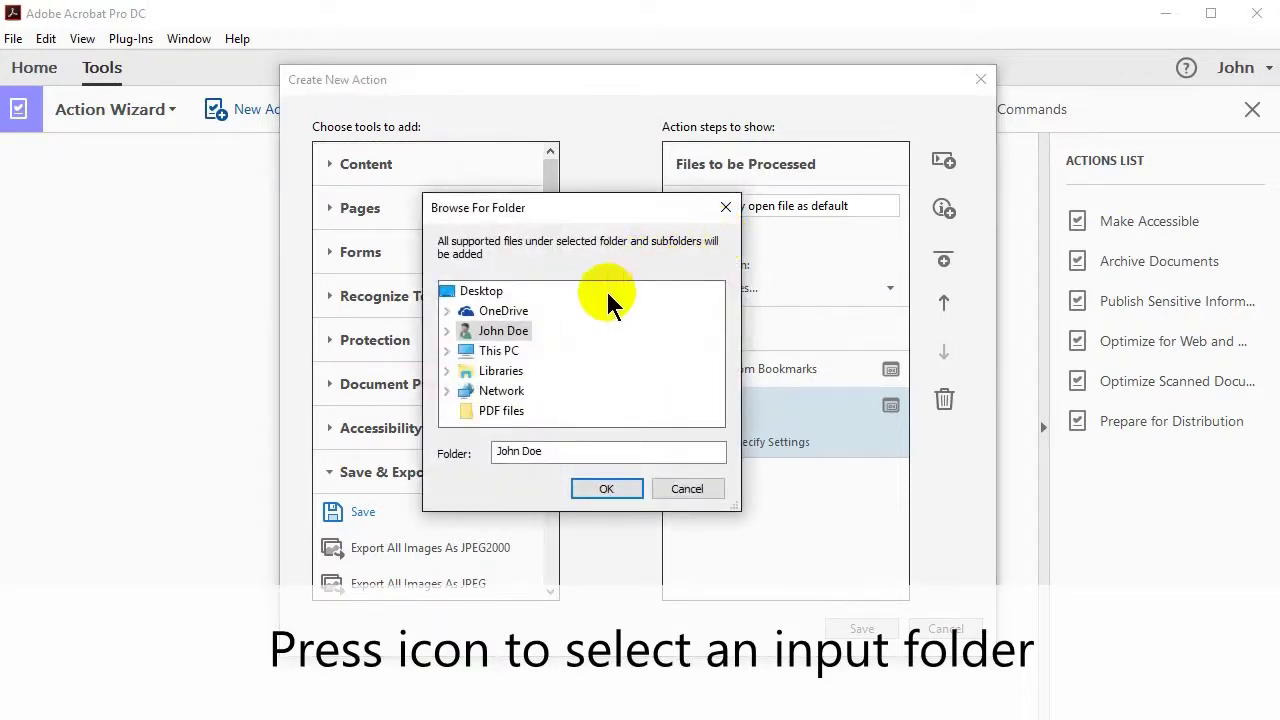
Choose the PDF files folder as the action's input and save the action as TOC with the description "TOC from bookmarks"
click(501, 411)
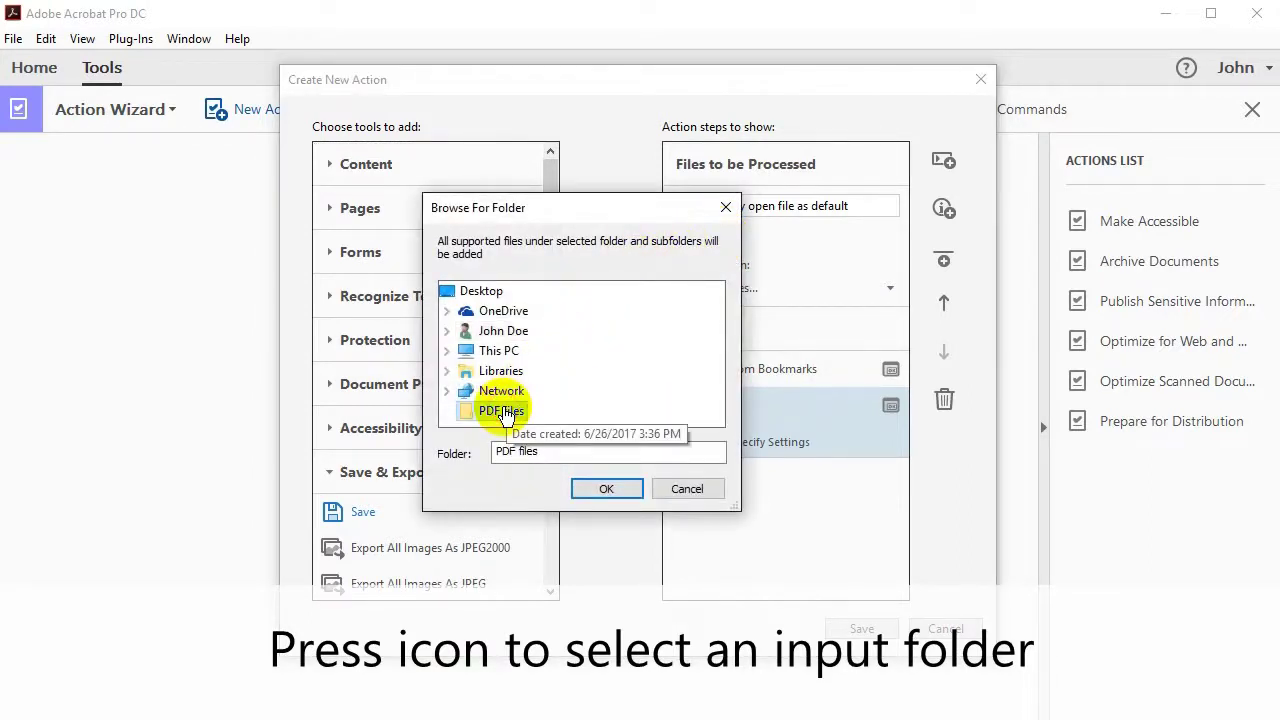
click(607, 489)
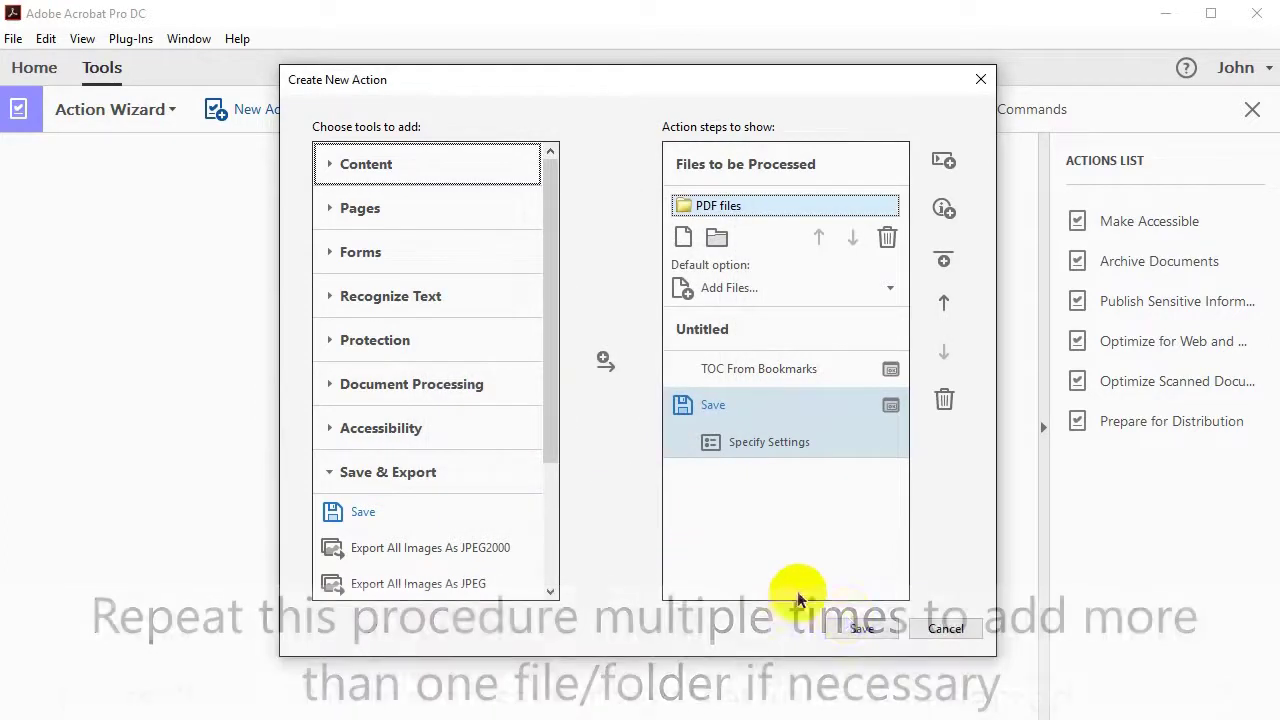
click(862, 630)
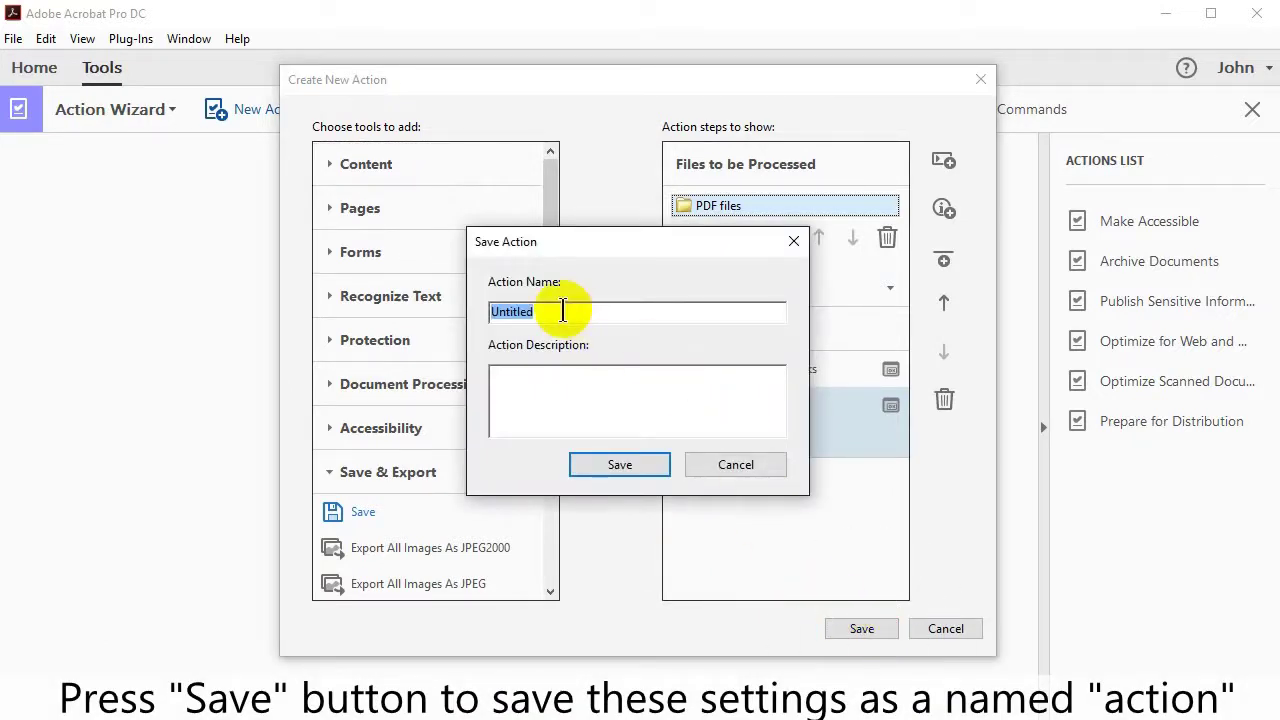
click(580, 401)
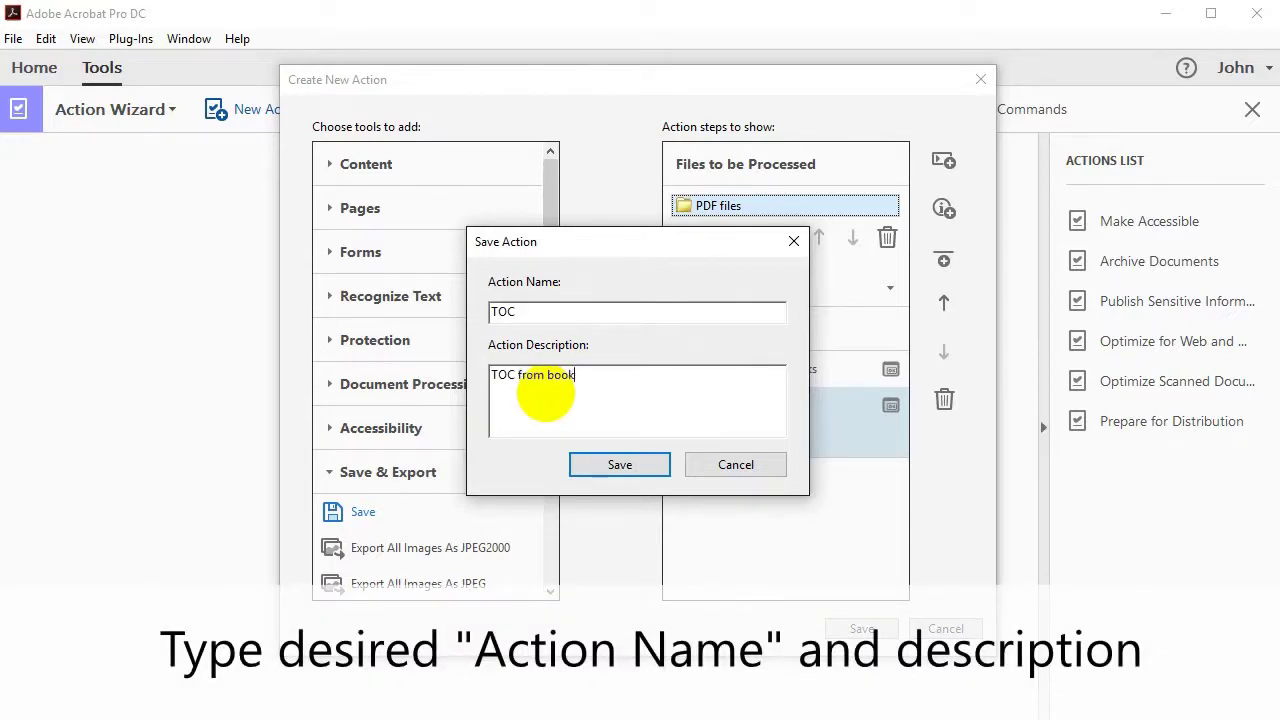
click(620, 465)
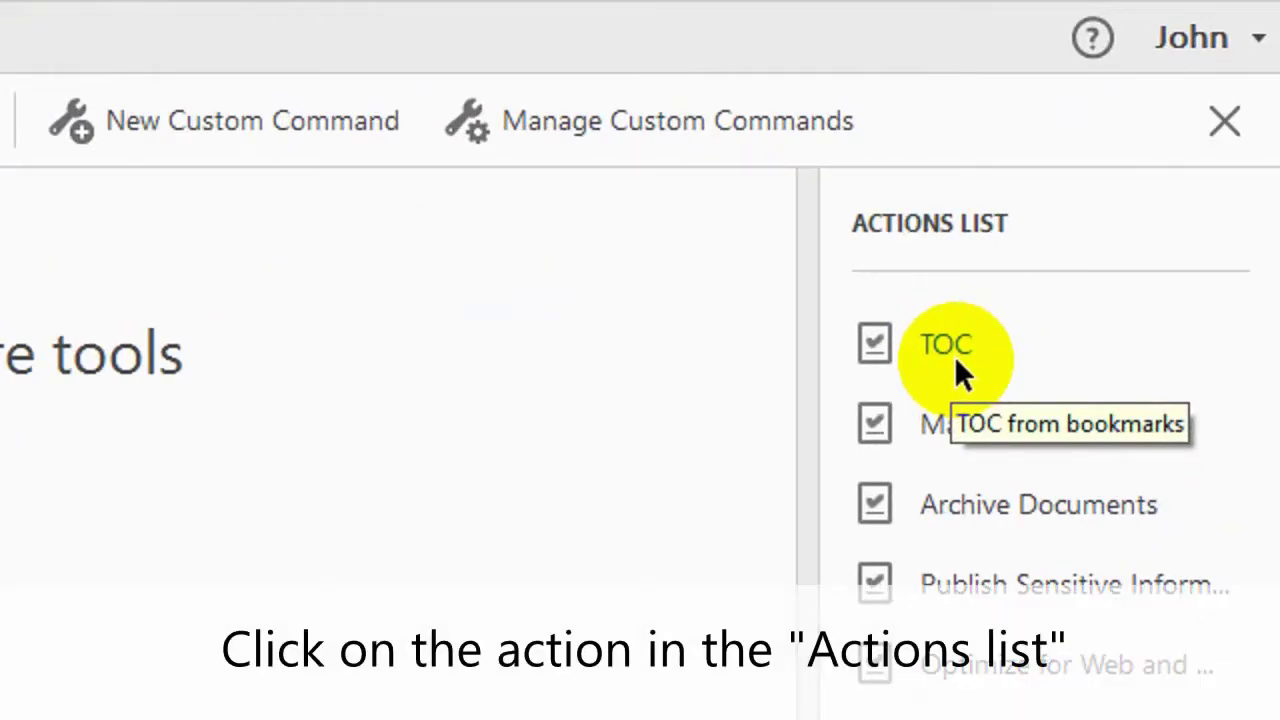
Run the TOC action on the folder's files, and open Report_on_phishingTOC to inspect its table of contents
click(950, 350)
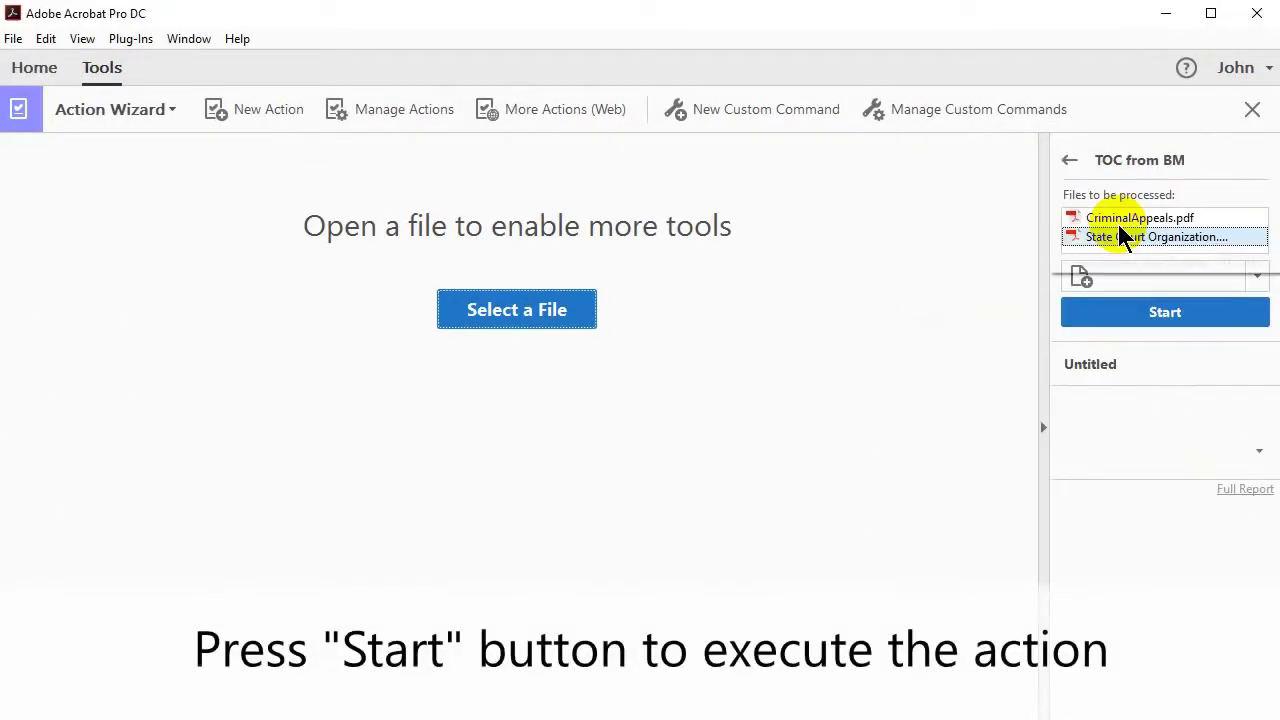
click(1165, 313)
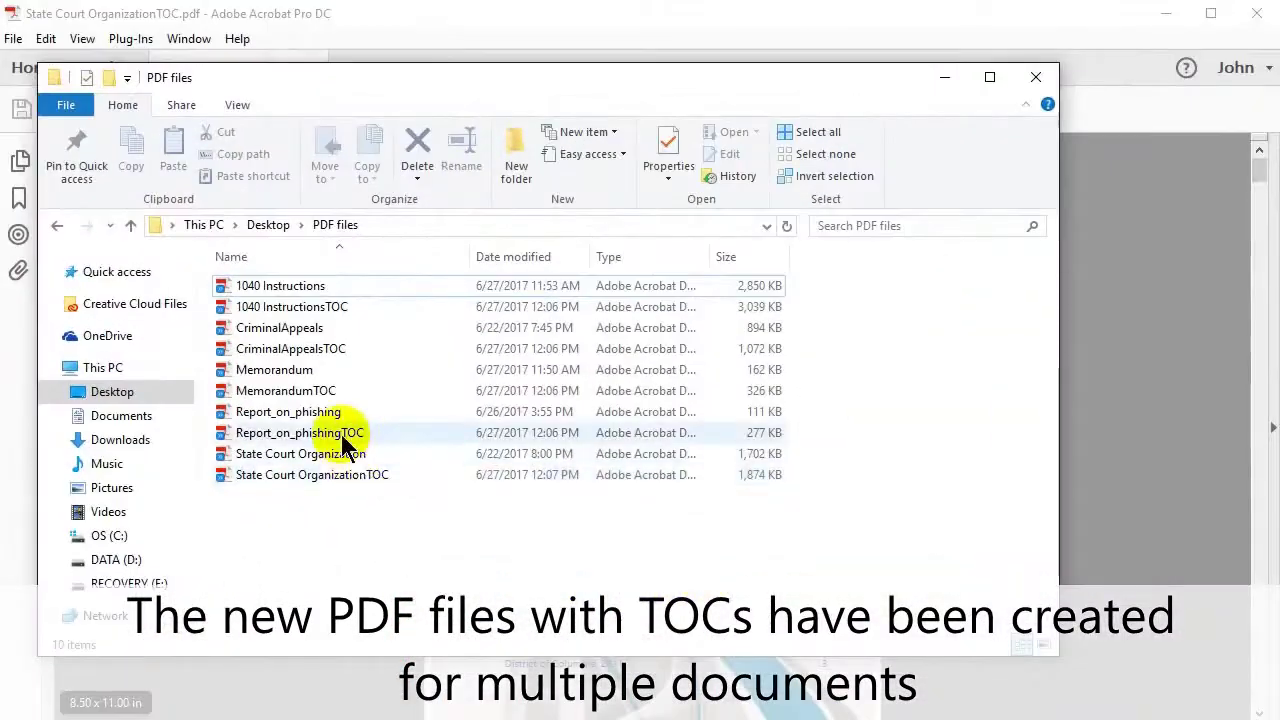
double_click(345, 440)
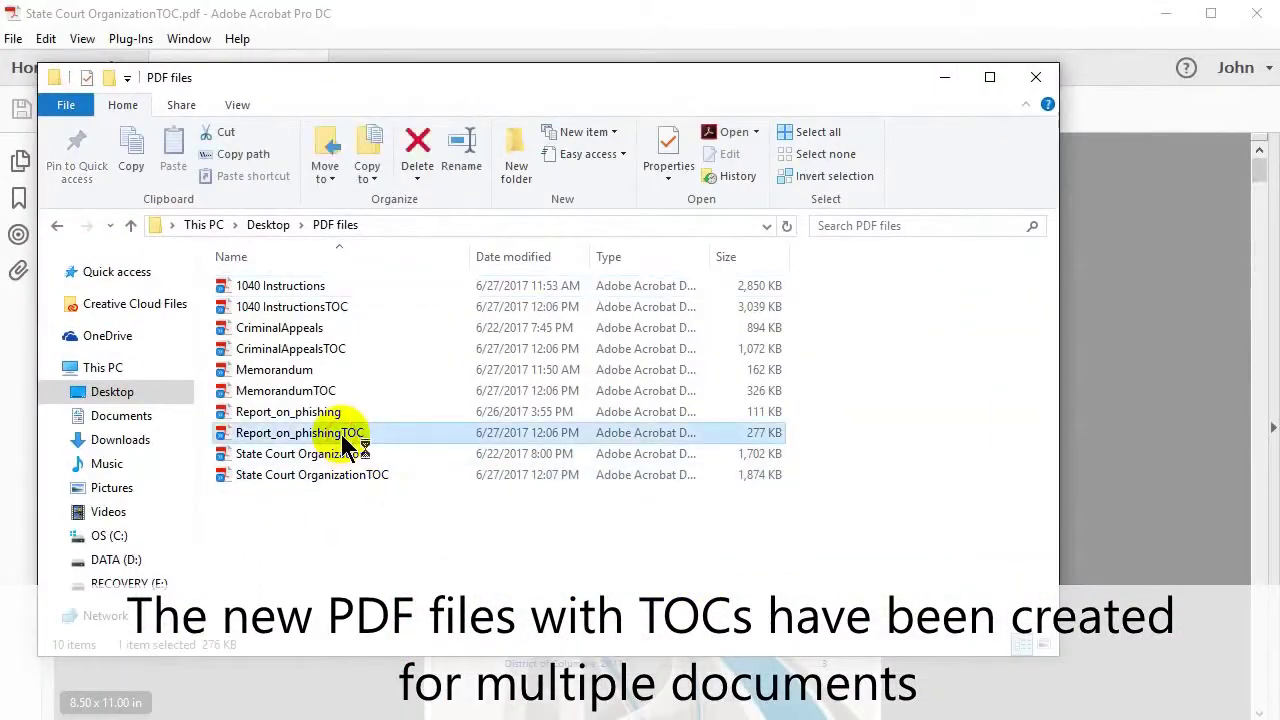
click(585, 30)
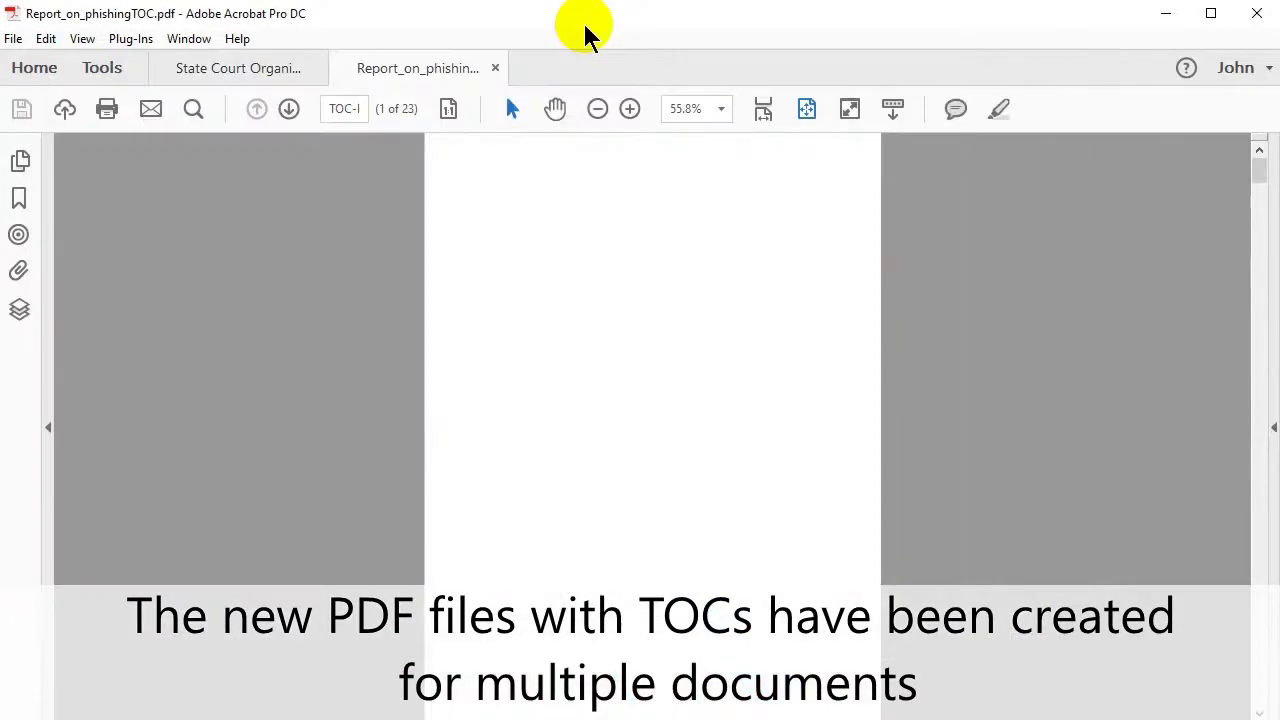
mouse_move(1257, 177)
mouse_down()
mouse_move(1258, 206)
mouse_move(1265, 172)
mouse_up()
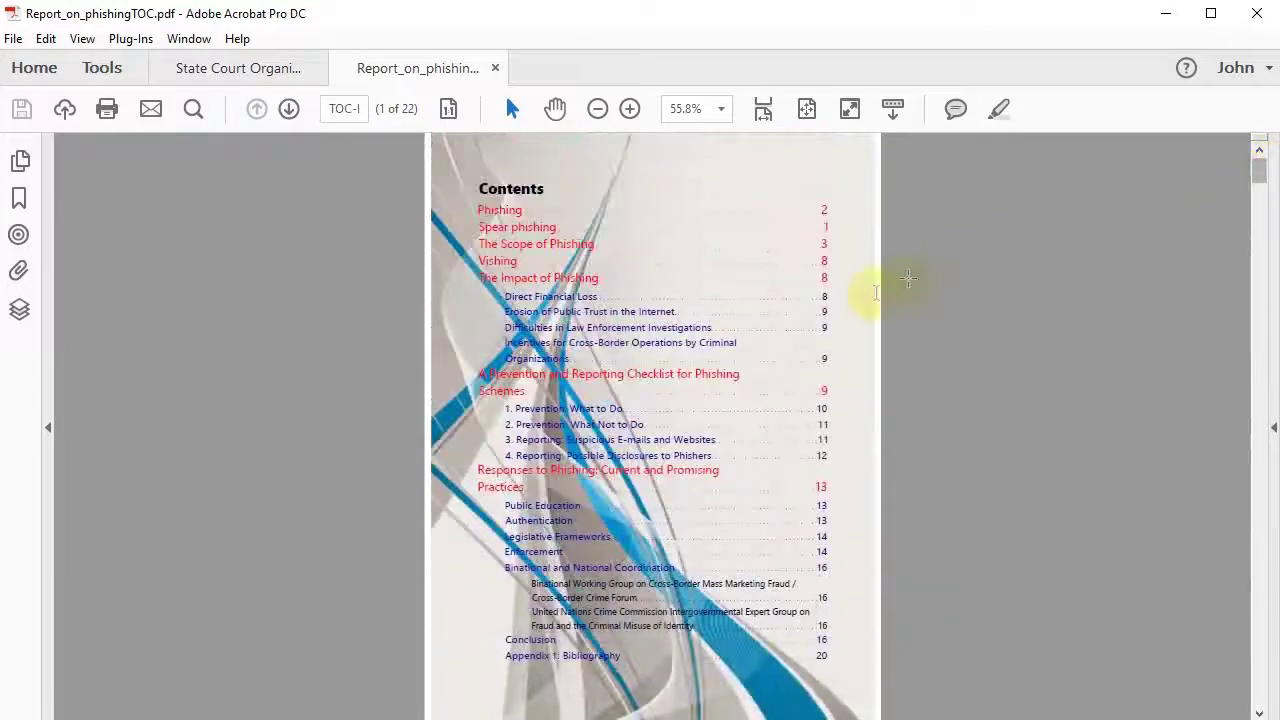